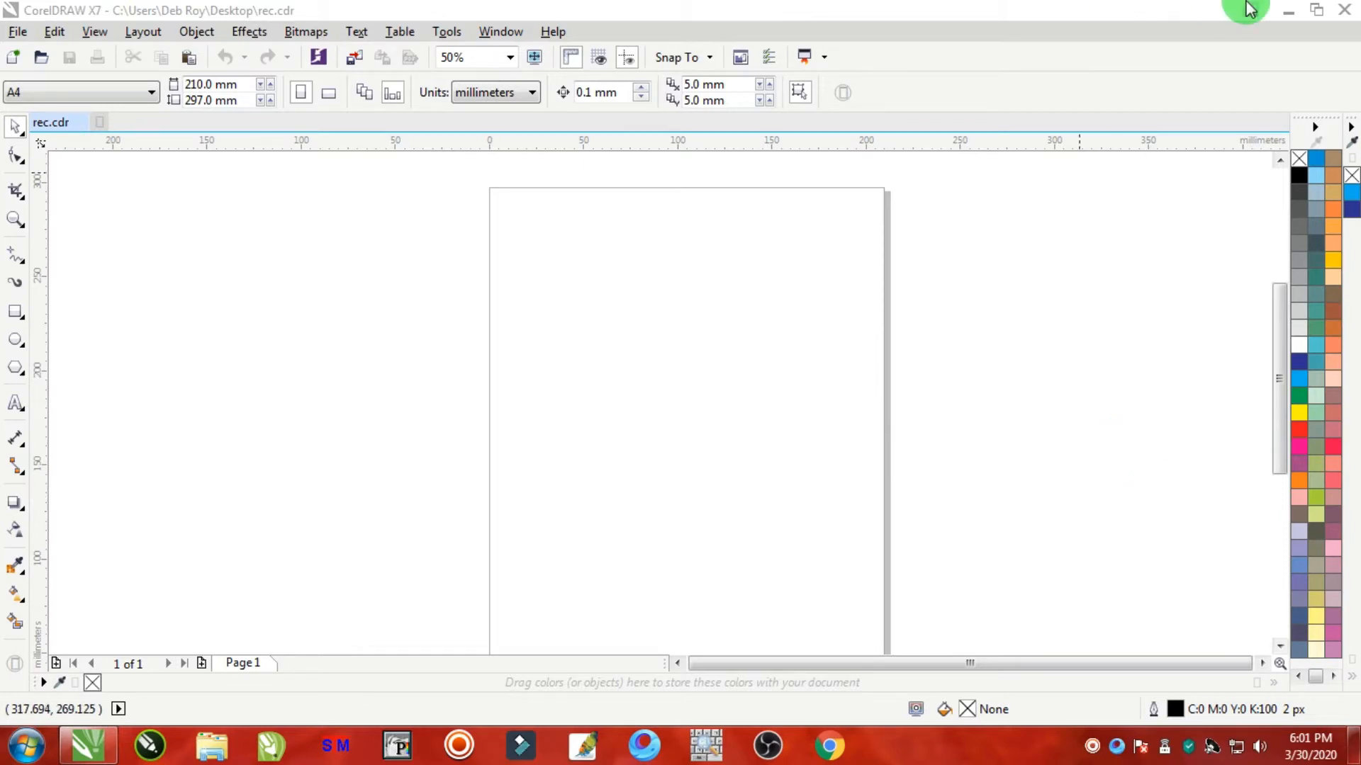
Step: Locate the grunge strokes font archive on the desktop and return to the blank CorelDRAW page
{"action": "left_click", "coordinate": [1288, 10]}
{"action": "left_click", "coordinate": [337, 138]}
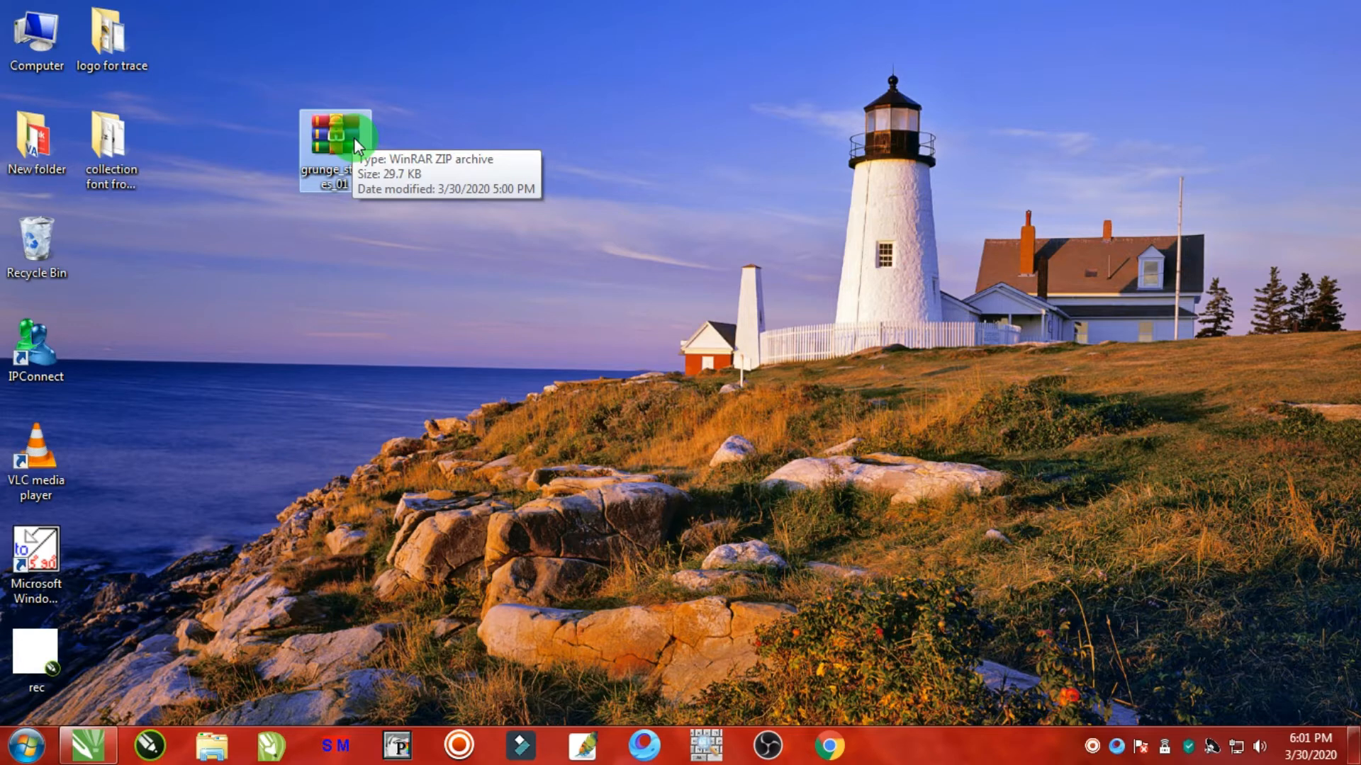
{"action": "left_click", "coordinate": [86, 751]}
{"action": "scroll", "coordinate": [755, 364], "scroll_direction": "down", "scroll_amount": 3}
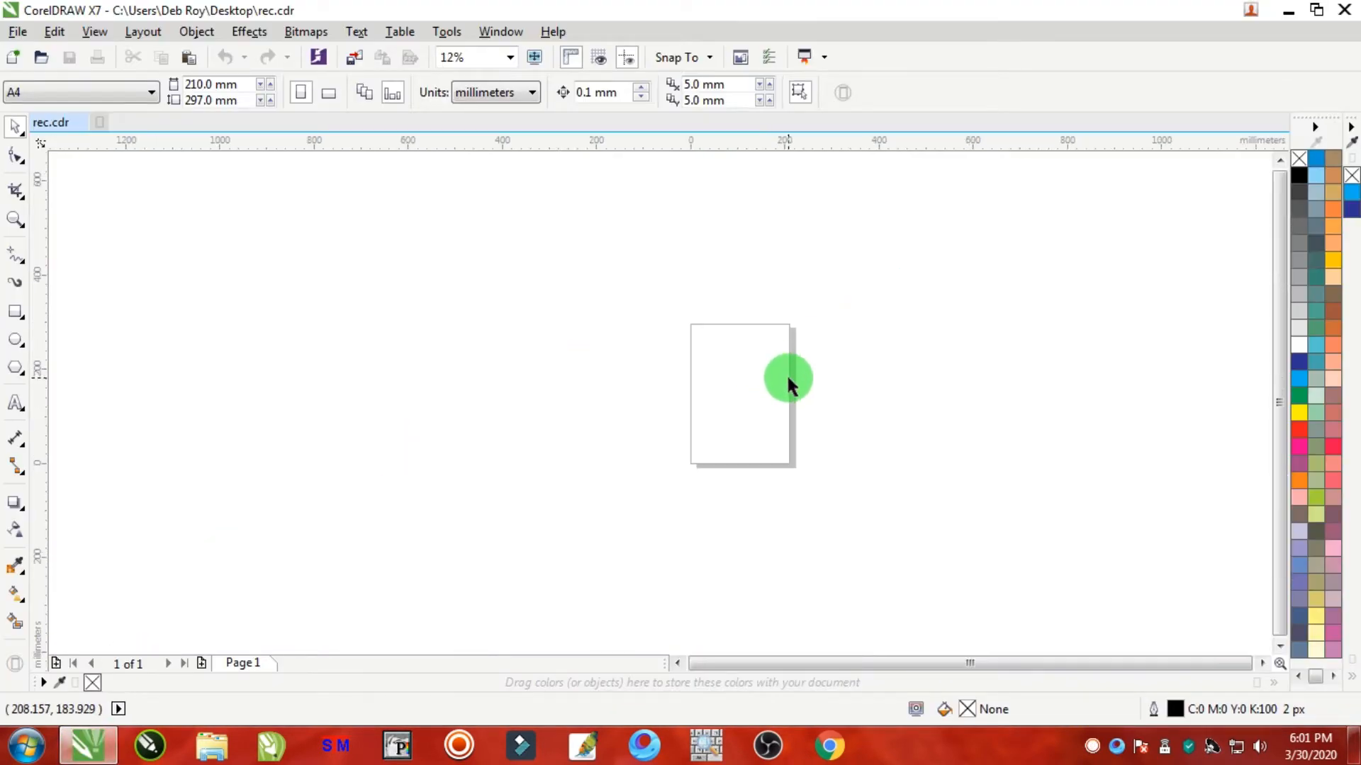
{"action": "scroll", "coordinate": [784, 371], "scroll_direction": "up", "scroll_amount": 3}
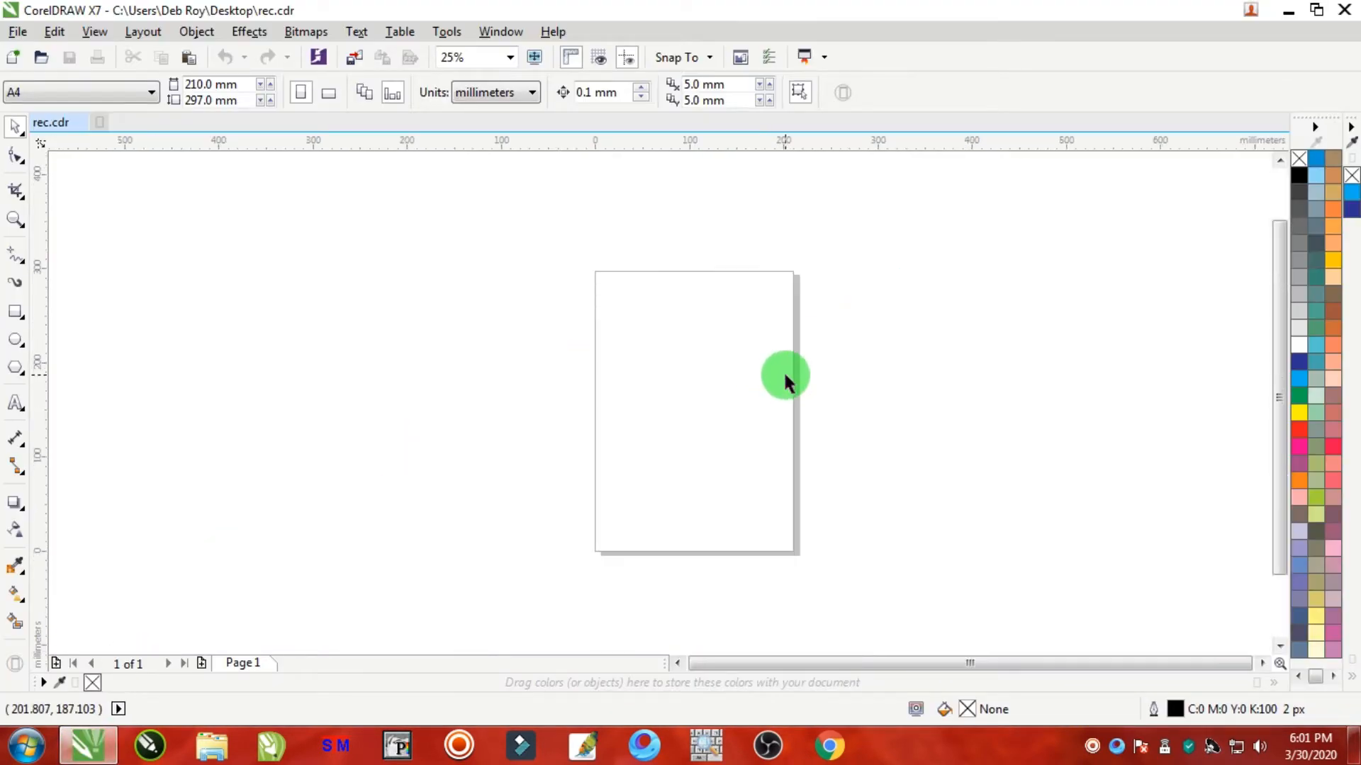
Step: Open Insert Character, set the font to Grunge Strokes 01 and bring its brush stroke glyphs into view
{"action": "left_click", "coordinate": [354, 32]}
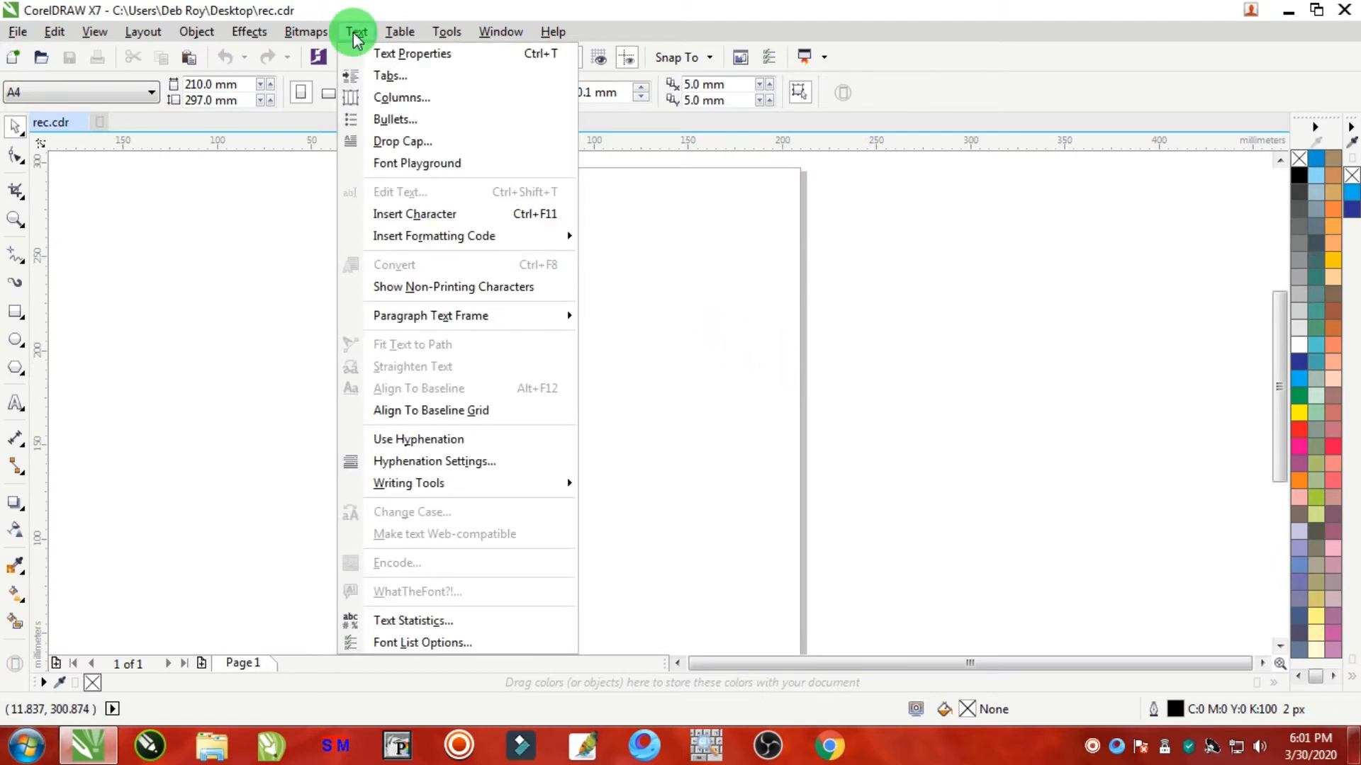
{"action": "left_click", "coordinate": [423, 212]}
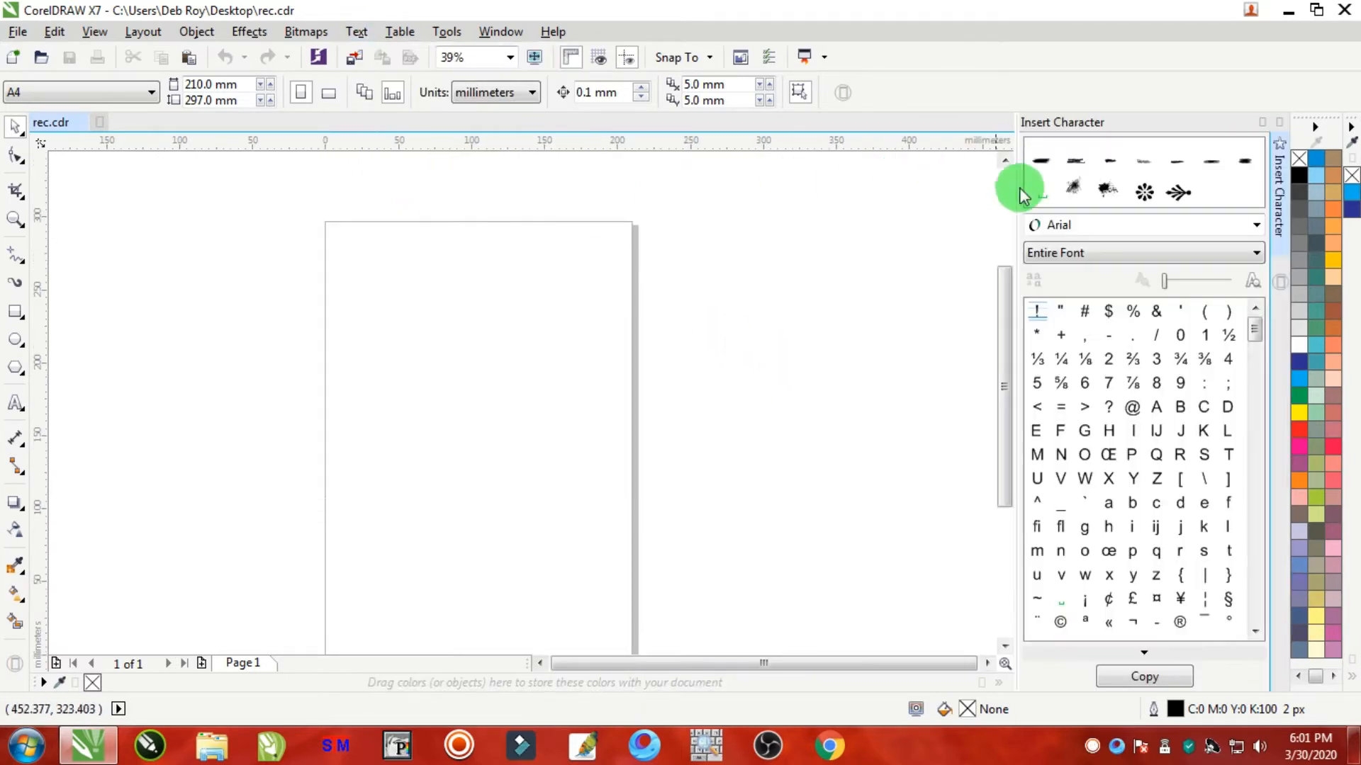
{"action": "left_click", "coordinate": [1087, 226]}
{"action": "type", "text": "Grunge Strokes 01"}
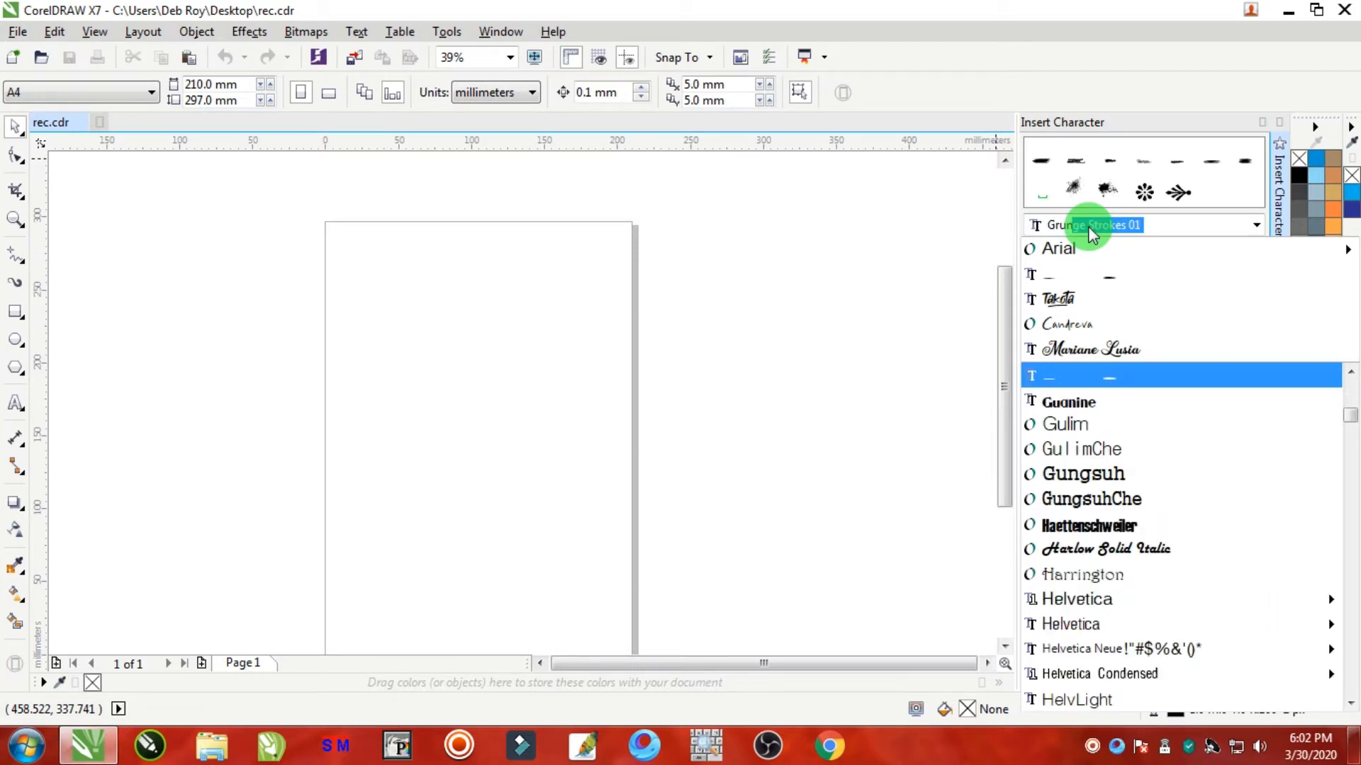
{"action": "key", "text": "Return"}
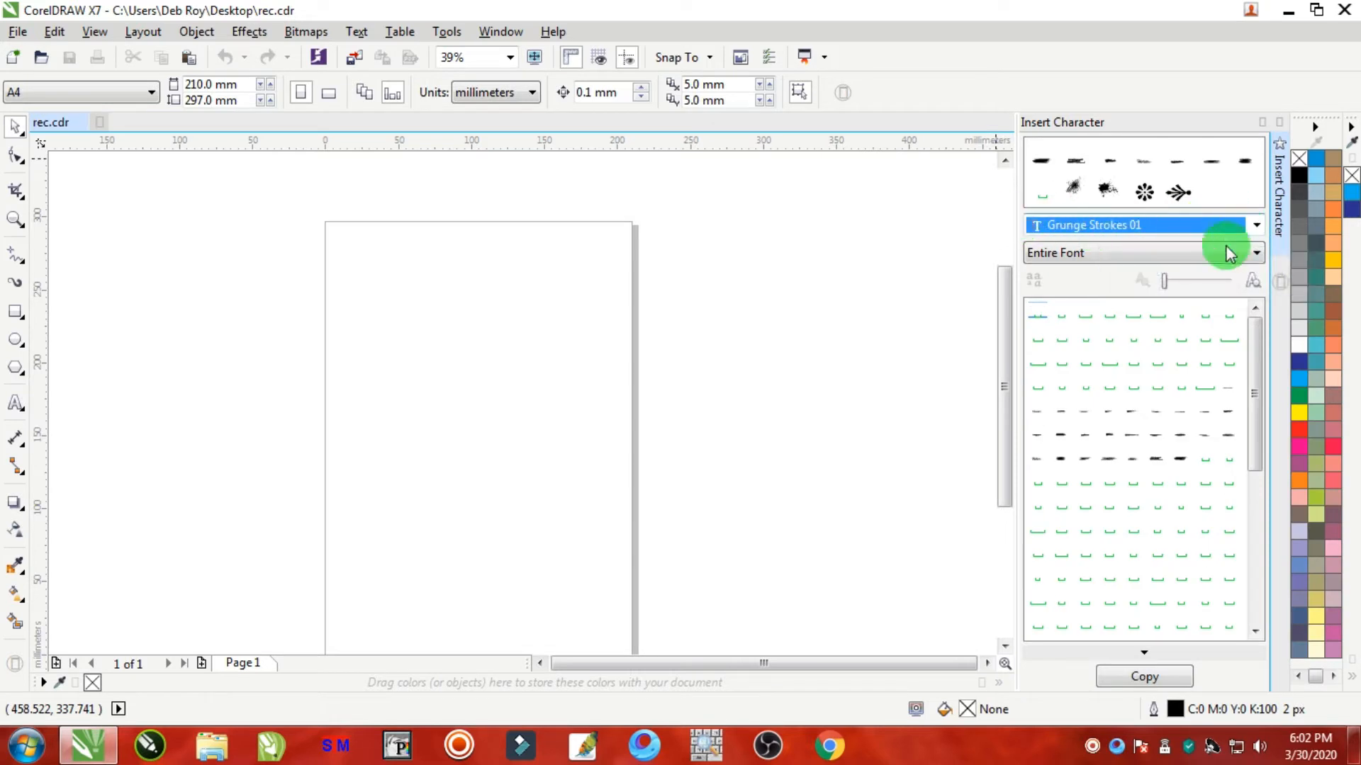
{"action": "left_click", "coordinate": [1260, 343]}
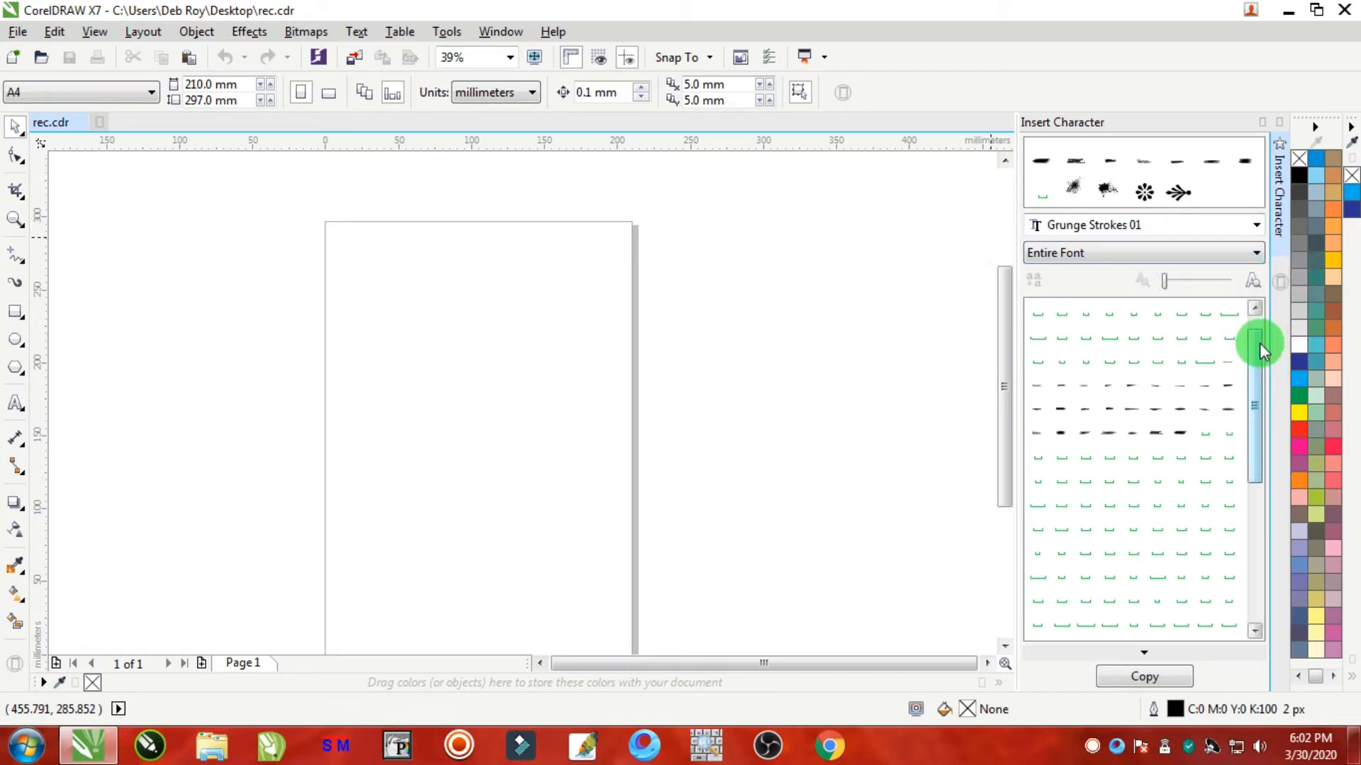
{"action": "scroll", "coordinate": [1143, 418], "scroll_direction": "down", "scroll_amount": 1}
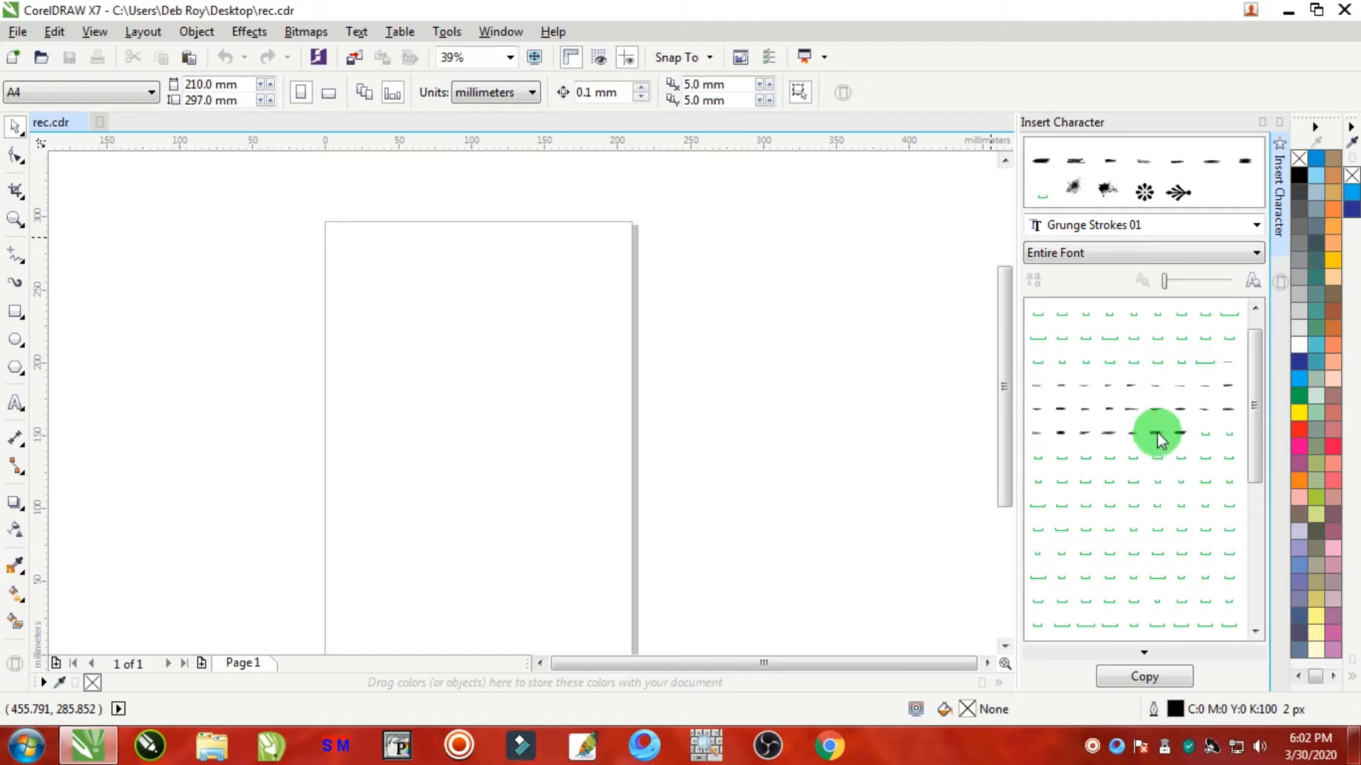
Step: Insert the triple-line grunge stroke glyph, enlarge it to about 182 × 43 mm and place it to the right of the page
{"action": "left_click_drag", "start_coordinate": [1157, 435], "coordinate": [771, 391]}
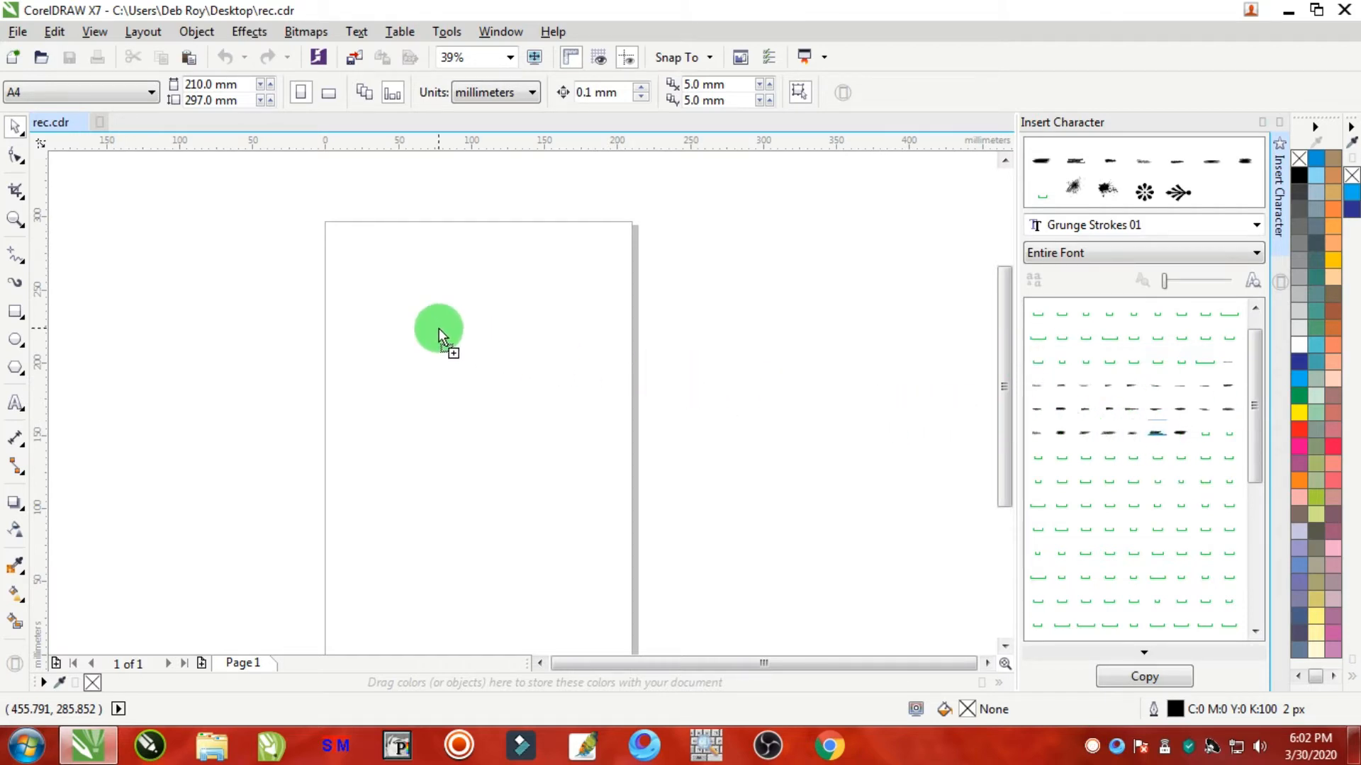
{"action": "mouse_move", "coordinate": [455, 334]}
{"action": "left_mouse_down"}
{"action": "mouse_move", "coordinate": [547, 395]}
{"action": "mouse_move", "coordinate": [712, 446]}
{"action": "left_mouse_up"}
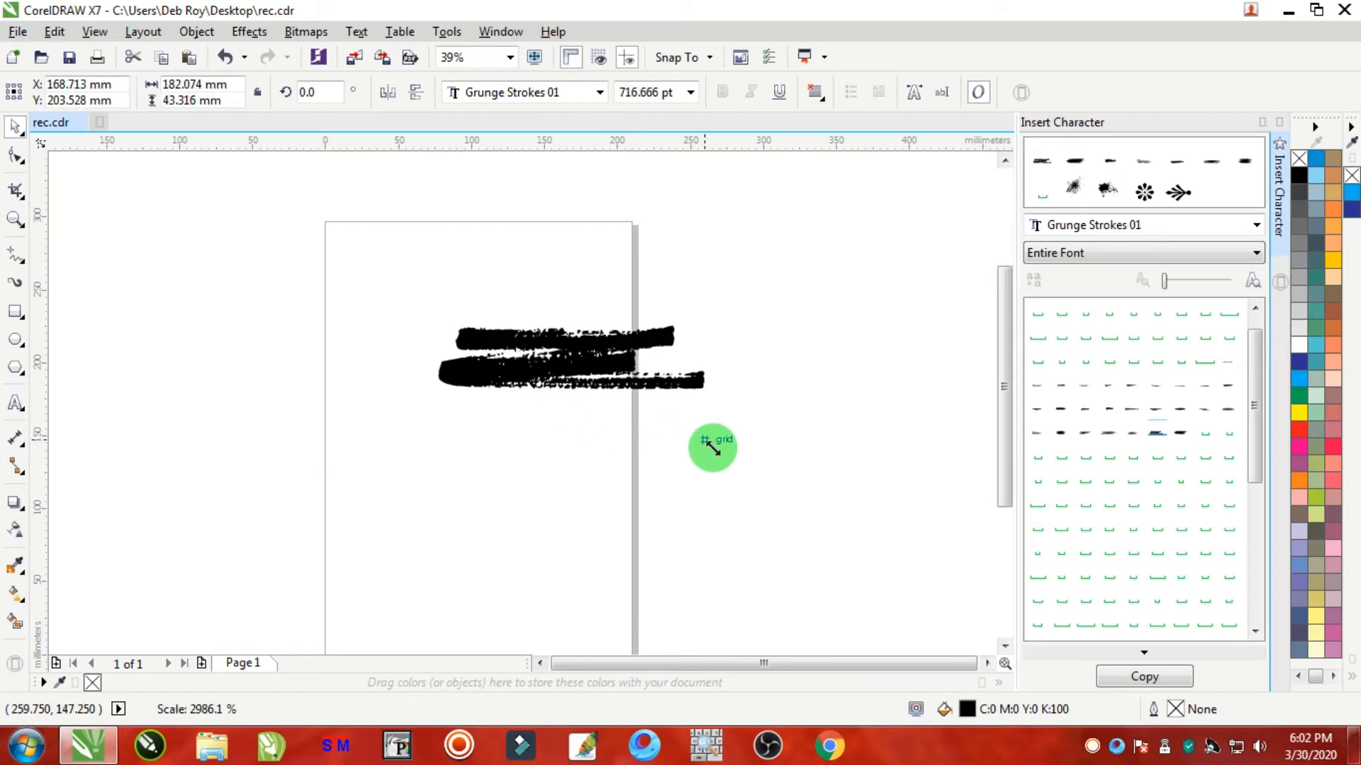
{"action": "left_click_drag", "start_coordinate": [586, 357], "coordinate": [834, 257]}
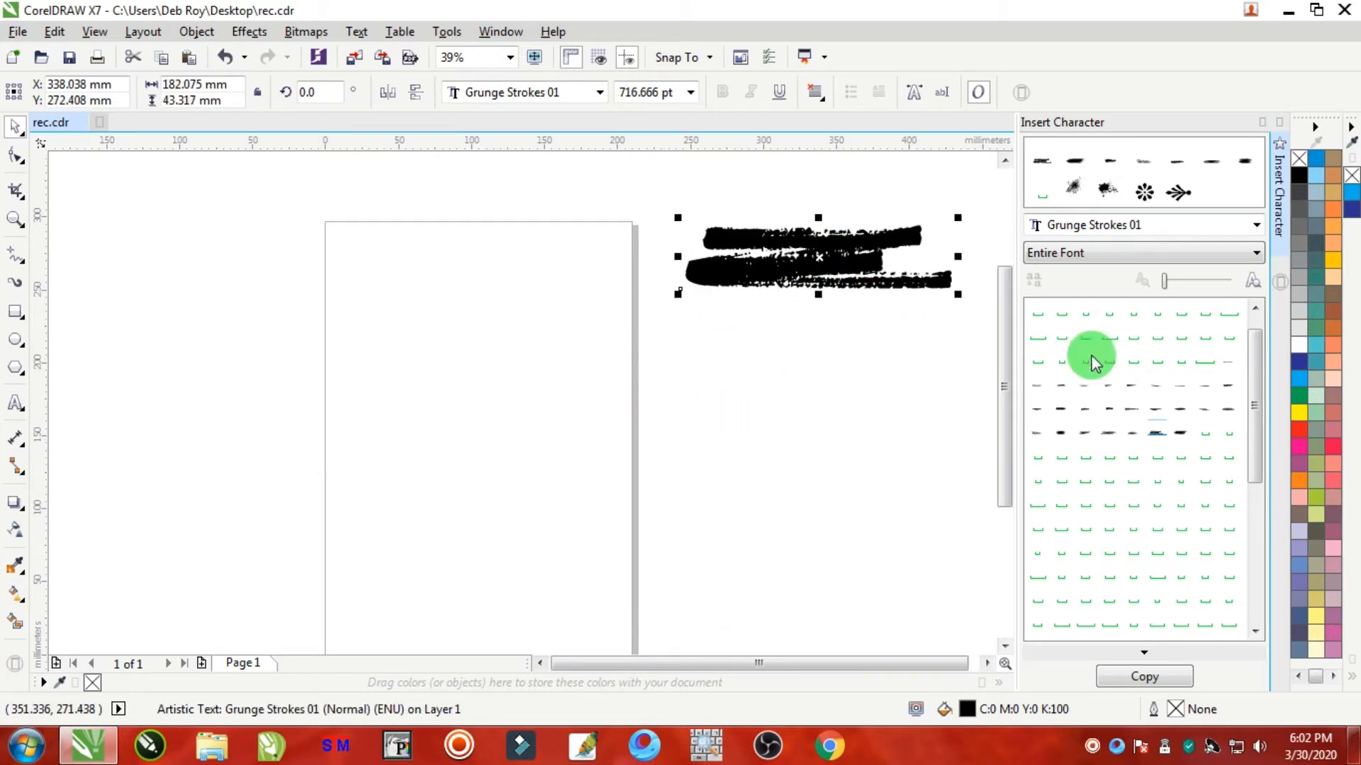
Step: Insert the solid brush stroke glyph, enlarge it to about 175 × 36 mm and position it on the page apart from the first stroke
{"action": "left_click", "coordinate": [741, 409]}
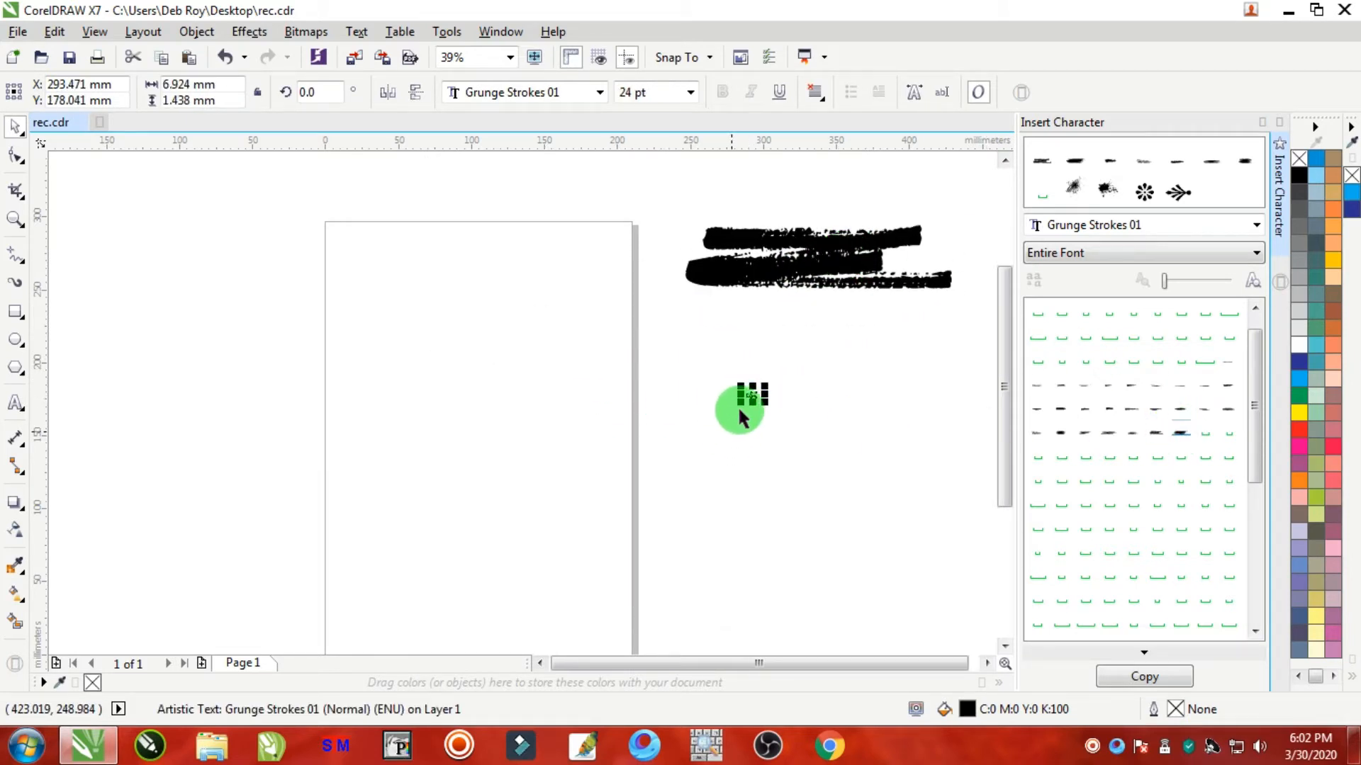
{"action": "left_click_drag", "start_coordinate": [742, 399], "coordinate": [492, 459]}
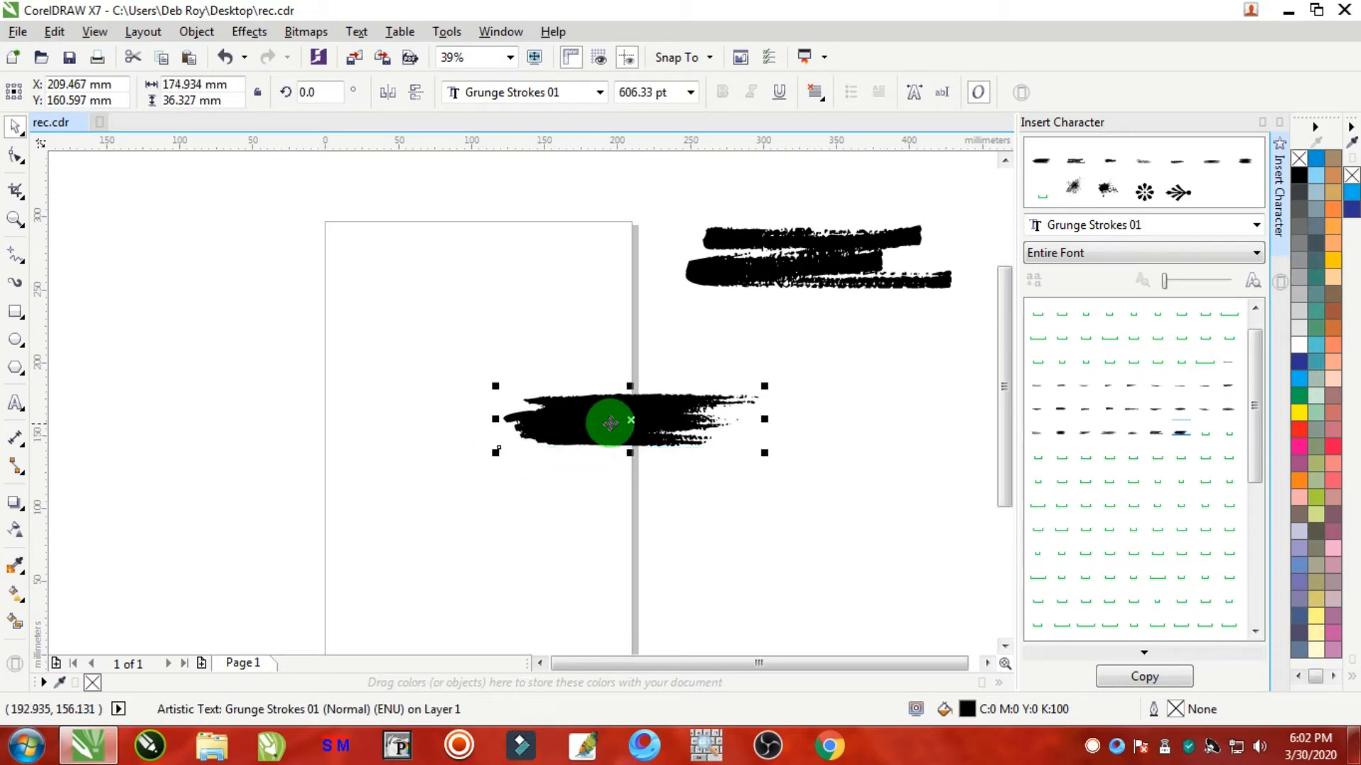
{"action": "left_click_drag", "start_coordinate": [614, 420], "coordinate": [442, 366]}
{"action": "left_click_drag", "start_coordinate": [820, 256], "coordinate": [868, 236]}
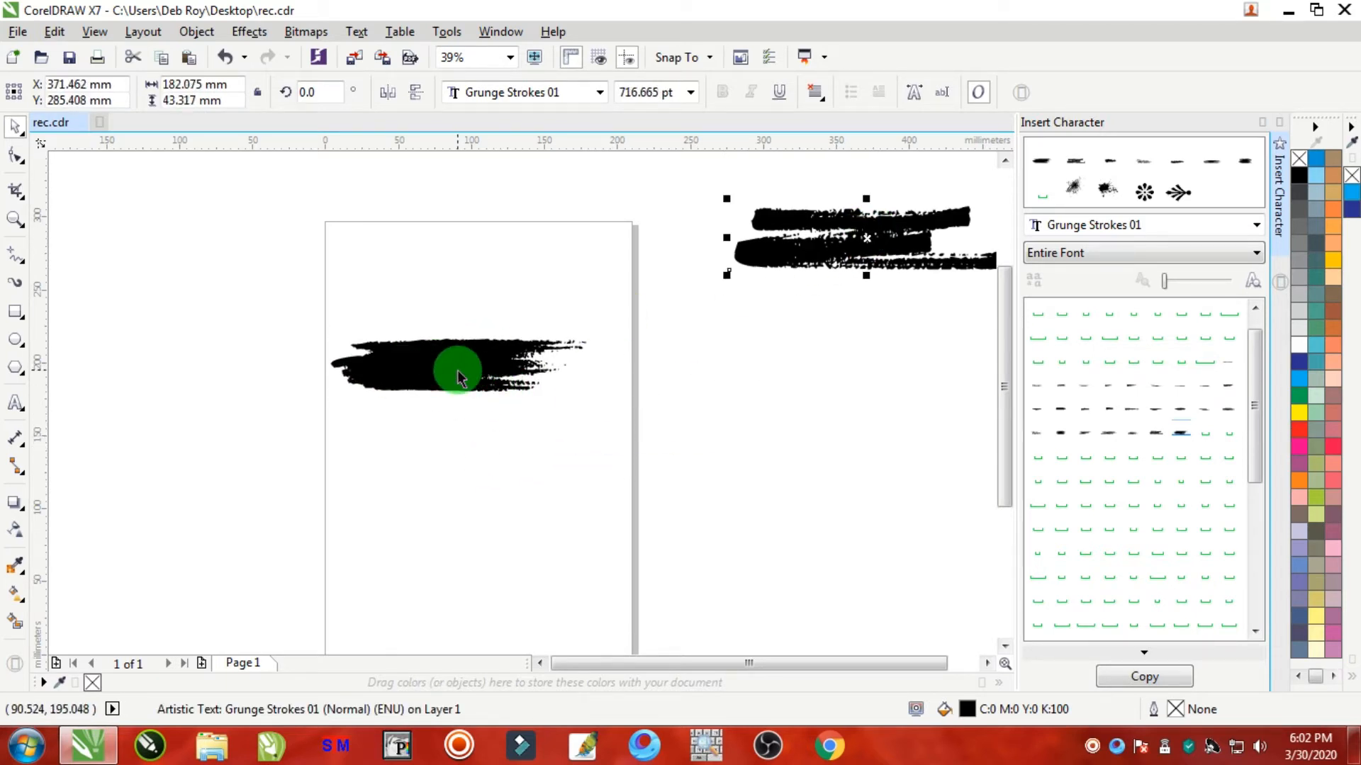
Step: Rotate the solid brush stroke 90 degrees, move it near the page's upper edge and shorten it to about 108 mm
{"action": "left_click", "coordinate": [321, 92]}
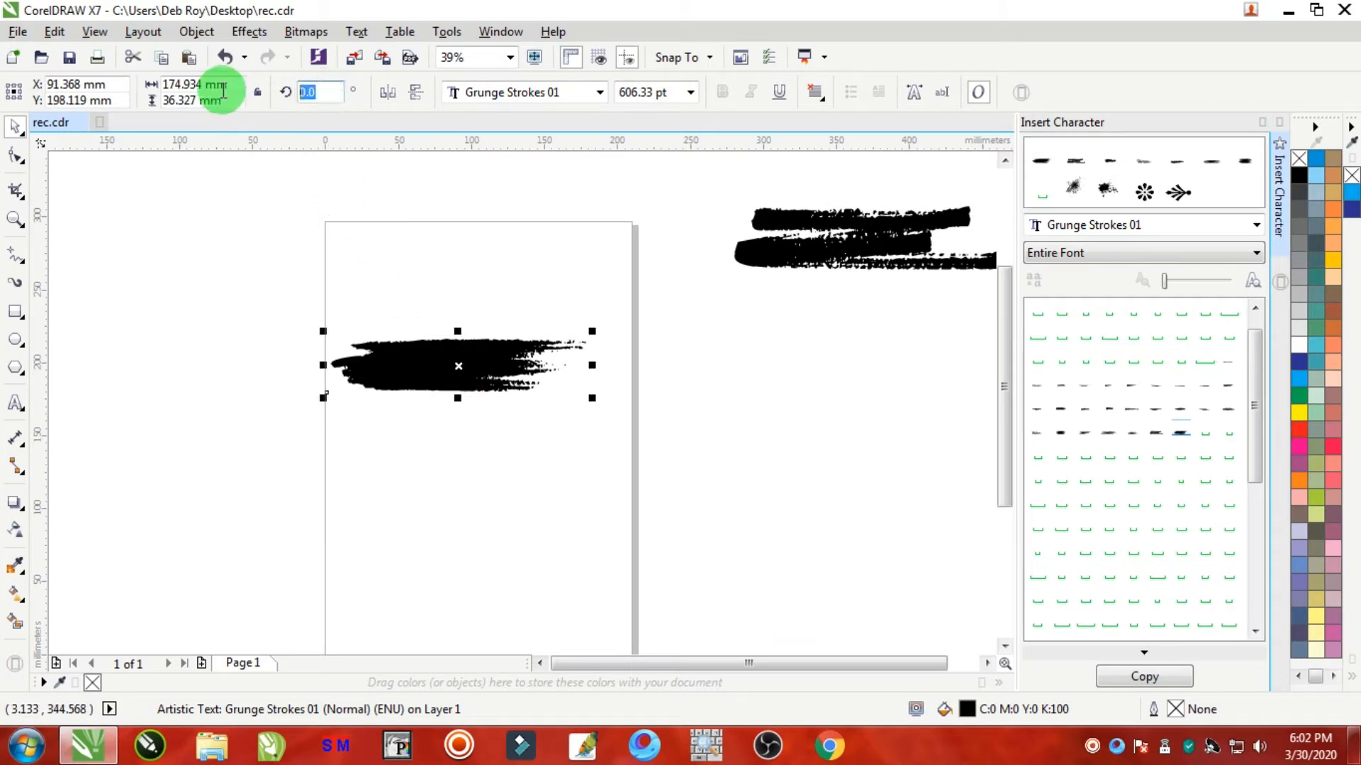
{"action": "key", "text": "Return"}
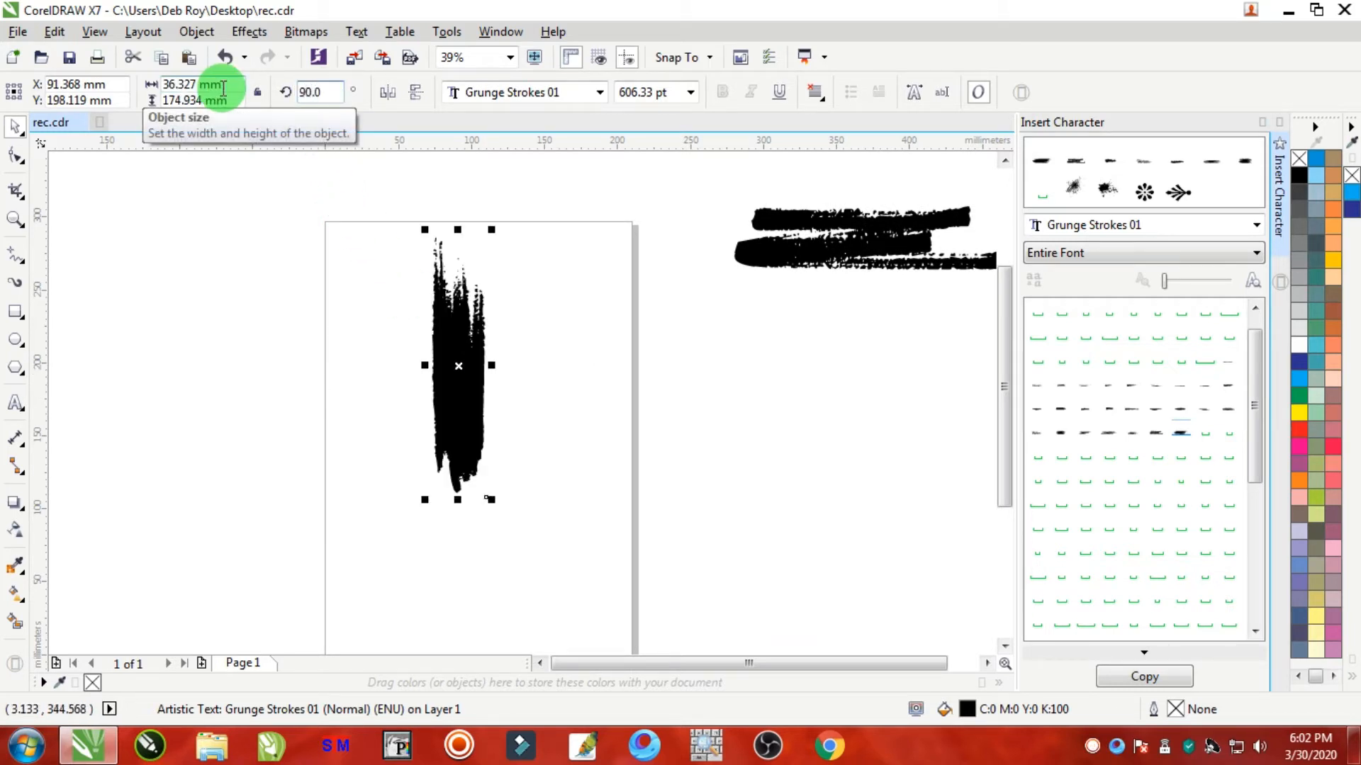
{"action": "left_click_drag", "start_coordinate": [454, 353], "coordinate": [427, 343]}
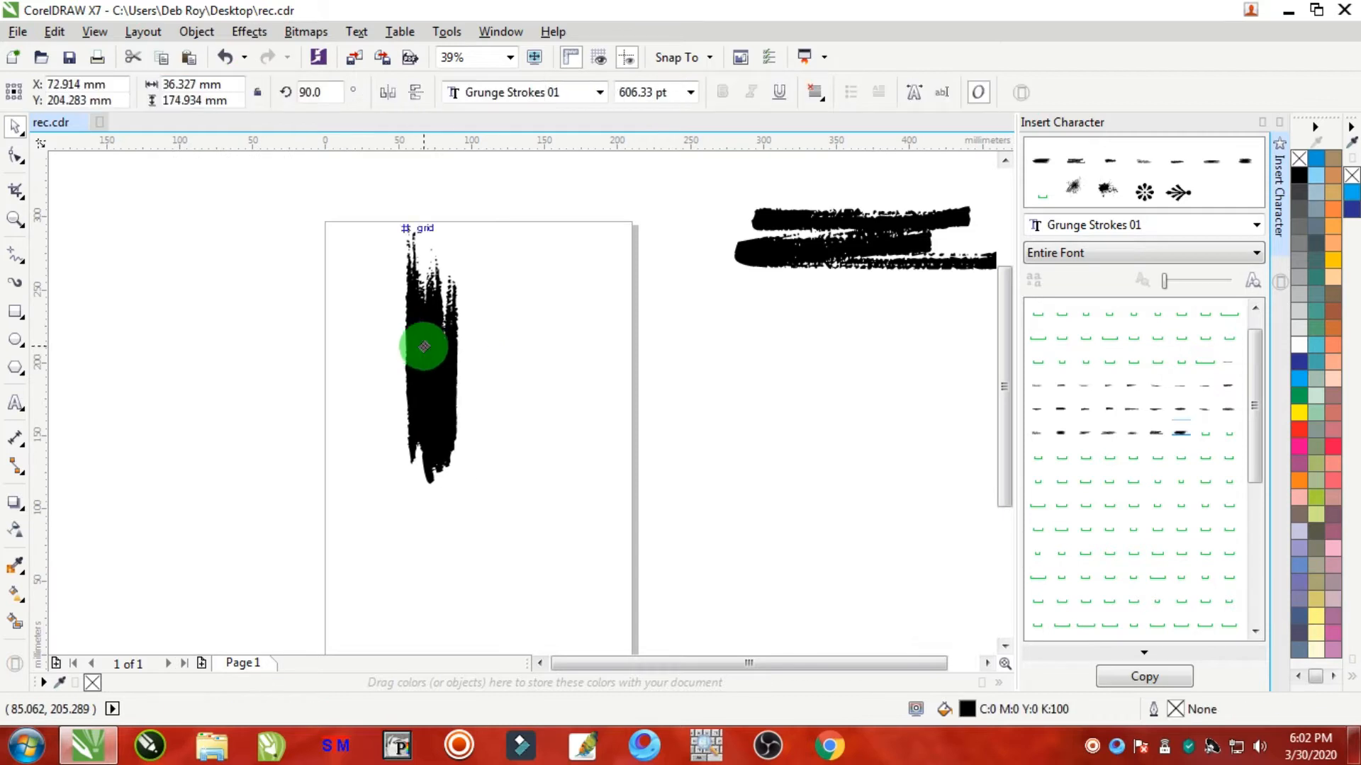
{"action": "mouse_move", "coordinate": [433, 491]}
{"action": "left_mouse_down"}
{"action": "mouse_move", "coordinate": [450, 401]}
{"action": "mouse_move", "coordinate": [433, 388]}
{"action": "left_mouse_up"}
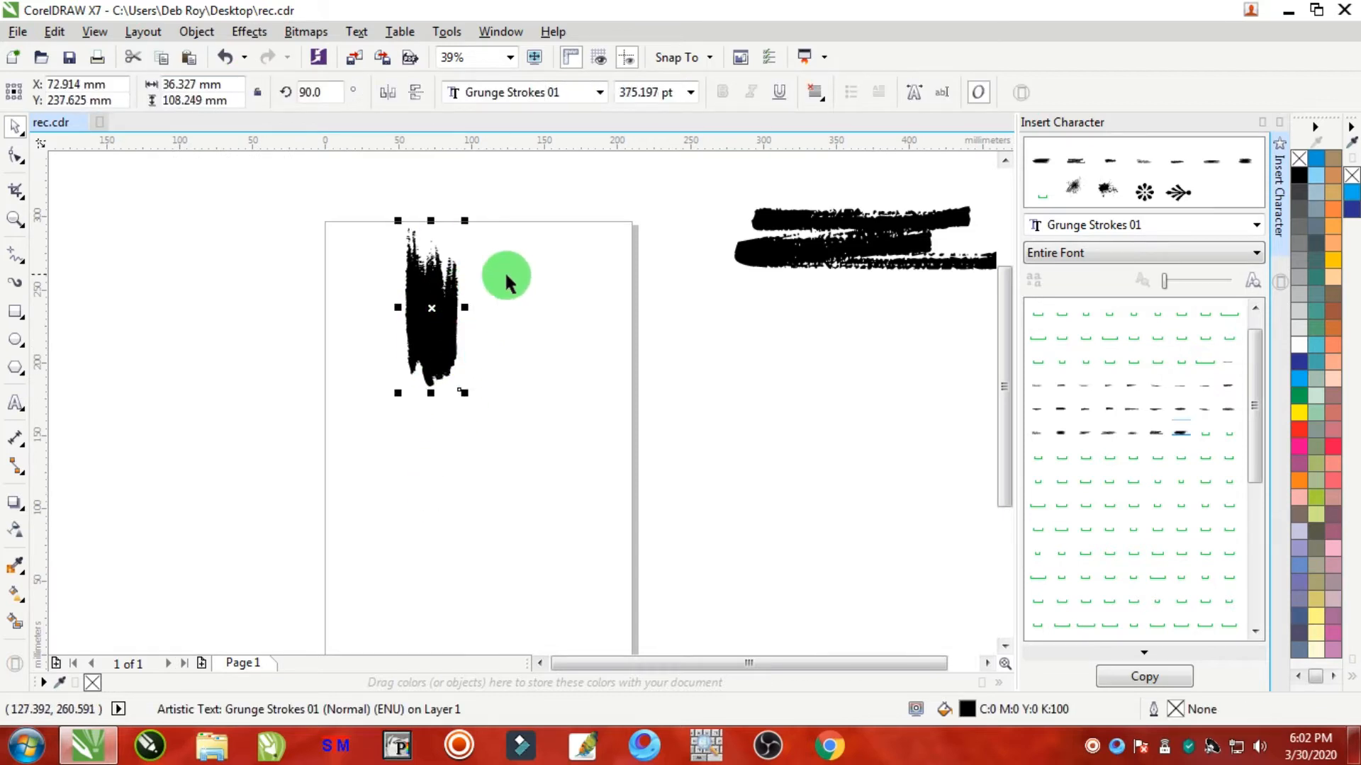
Step: Delete the triple-line stroke lying outside the page
{"action": "scroll", "coordinate": [428, 299], "scroll_direction": "up", "scroll_amount": 2}
{"action": "scroll", "coordinate": [440, 313], "scroll_direction": "down", "scroll_amount": 2}
{"action": "left_click", "coordinate": [850, 241]}
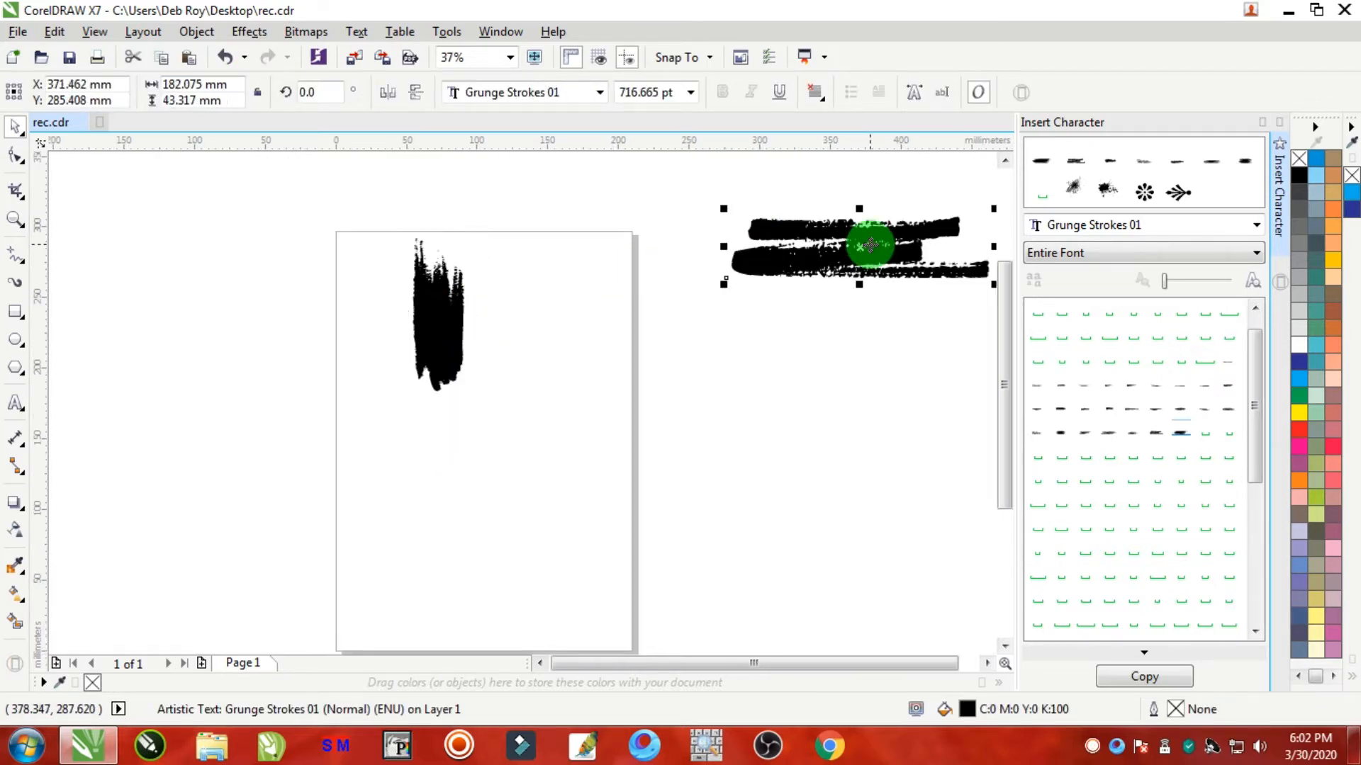
{"action": "key", "text": "Delete"}
Step: Position the vertical stroke at the page's upper left and reduce it to about 29 × 95 mm
{"action": "left_click_drag", "start_coordinate": [448, 317], "coordinate": [399, 301]}
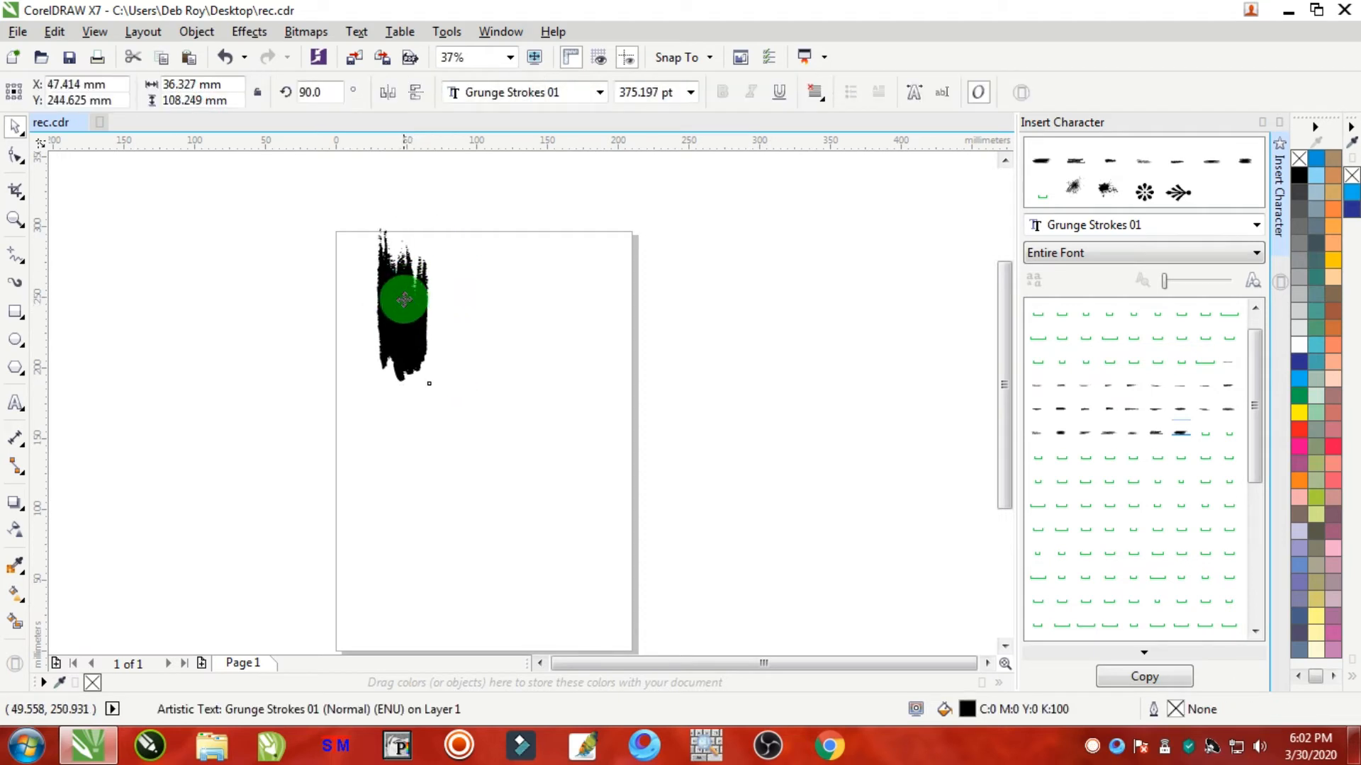
{"action": "scroll", "coordinate": [404, 299], "scroll_direction": "up", "scroll_amount": 3}
{"action": "mouse_move", "coordinate": [477, 322]}
{"action": "left_mouse_down"}
{"action": "mouse_move", "coordinate": [425, 307]}
{"action": "mouse_move", "coordinate": [425, 343]}
{"action": "mouse_move", "coordinate": [434, 334]}
{"action": "left_mouse_up"}
{"action": "scroll", "coordinate": [461, 319], "scroll_direction": "down", "scroll_amount": 3}
{"action": "scroll", "coordinate": [434, 334], "scroll_direction": "up", "scroll_amount": 2}
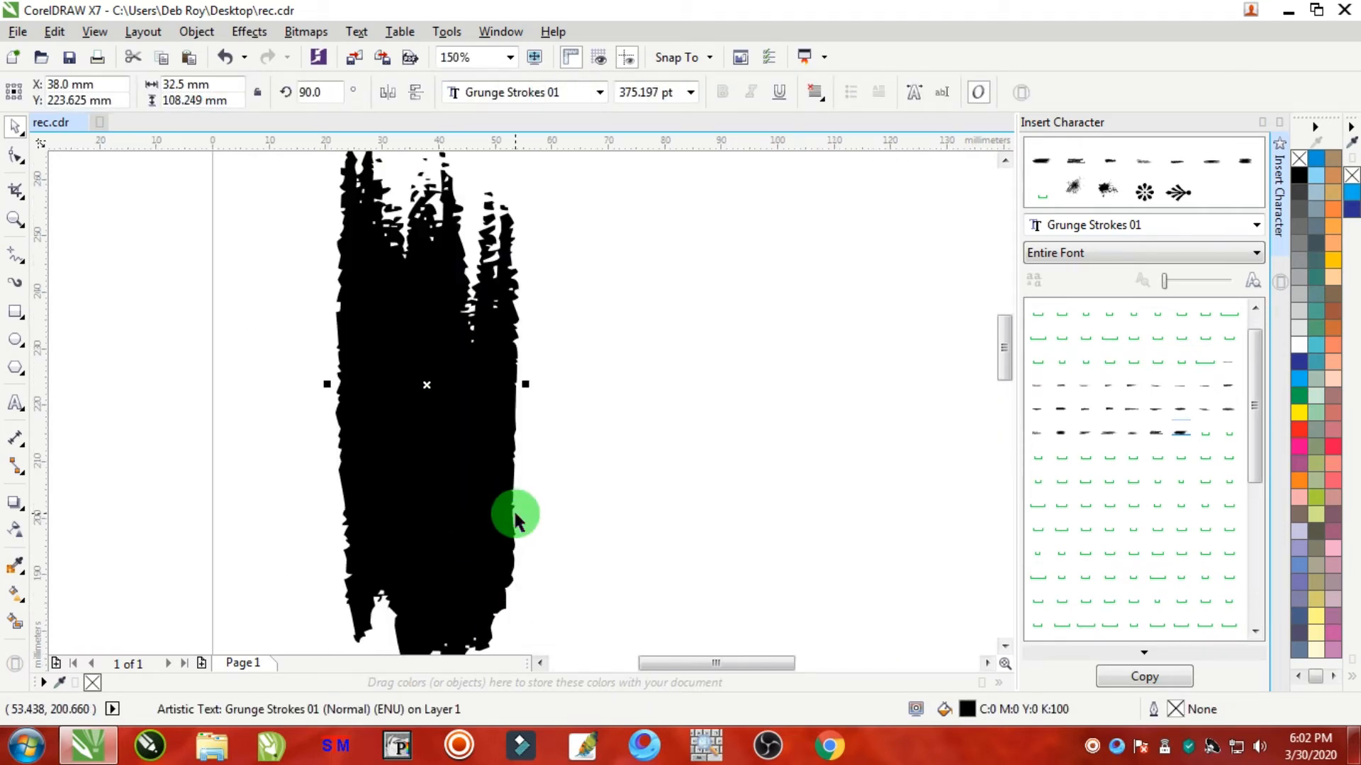
{"action": "scroll", "coordinate": [515, 517], "scroll_direction": "down", "scroll_amount": 1}
{"action": "left_click_drag", "start_coordinate": [525, 603], "coordinate": [547, 572]}
Step: Copy the vertical stroke six times to the right, overlapping the copies in a row across the page
{"action": "mouse_move", "coordinate": [470, 435]}
{"action": "left_mouse_down"}
{"action": "mouse_move", "coordinate": [632, 431]}
{"action": "mouse_move", "coordinate": [621, 423]}
{"action": "mouse_move", "coordinate": [903, 432]}
{"action": "left_mouse_up"}
{"action": "right_click", "coordinate": [539, 436]}
{"action": "right_click", "coordinate": [610, 428]}
{"action": "right_click", "coordinate": [673, 427]}
{"action": "right_click", "coordinate": [756, 425]}
{"action": "right_click", "coordinate": [815, 430]}
{"action": "right_click", "coordinate": [884, 433]}
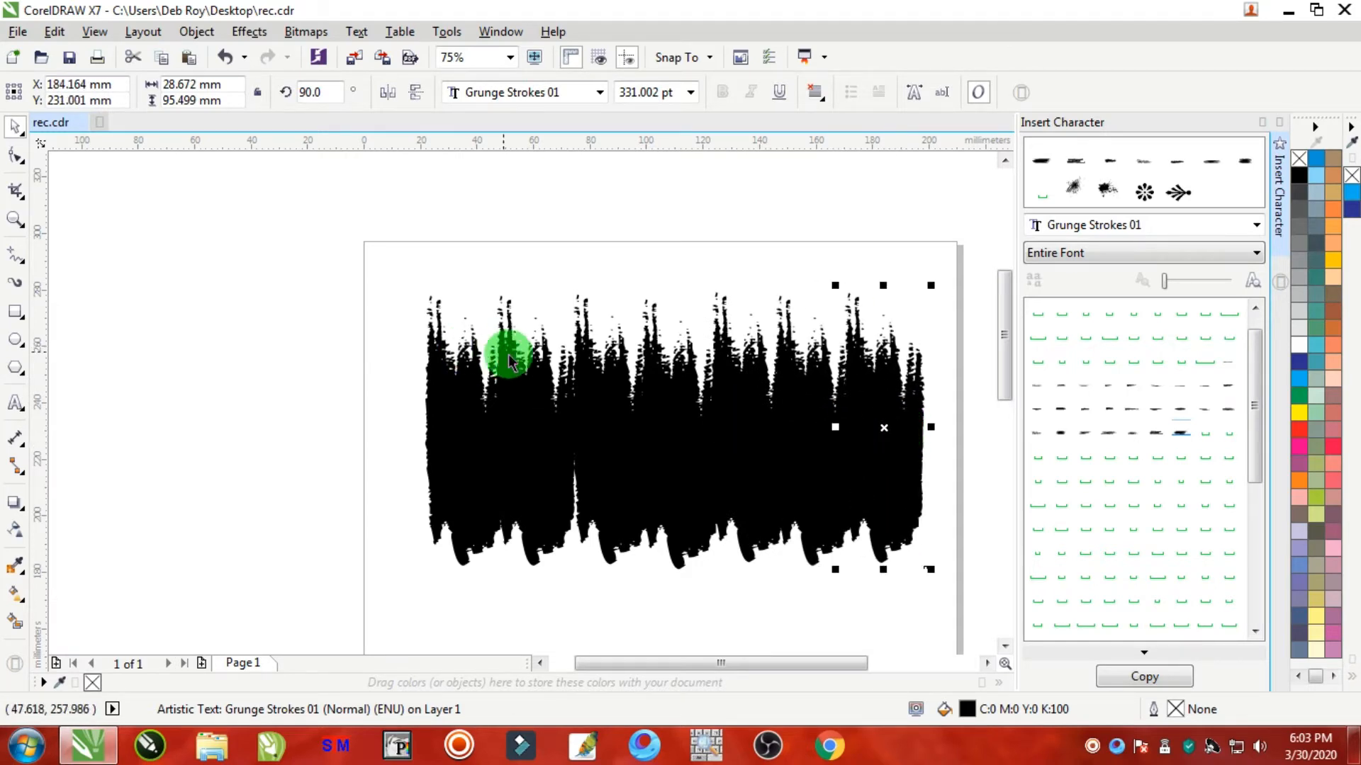
{"action": "scroll", "coordinate": [515, 365], "scroll_direction": "down", "scroll_amount": 1}
{"action": "left_click_drag", "start_coordinate": [430, 527], "coordinate": [22, 555]}
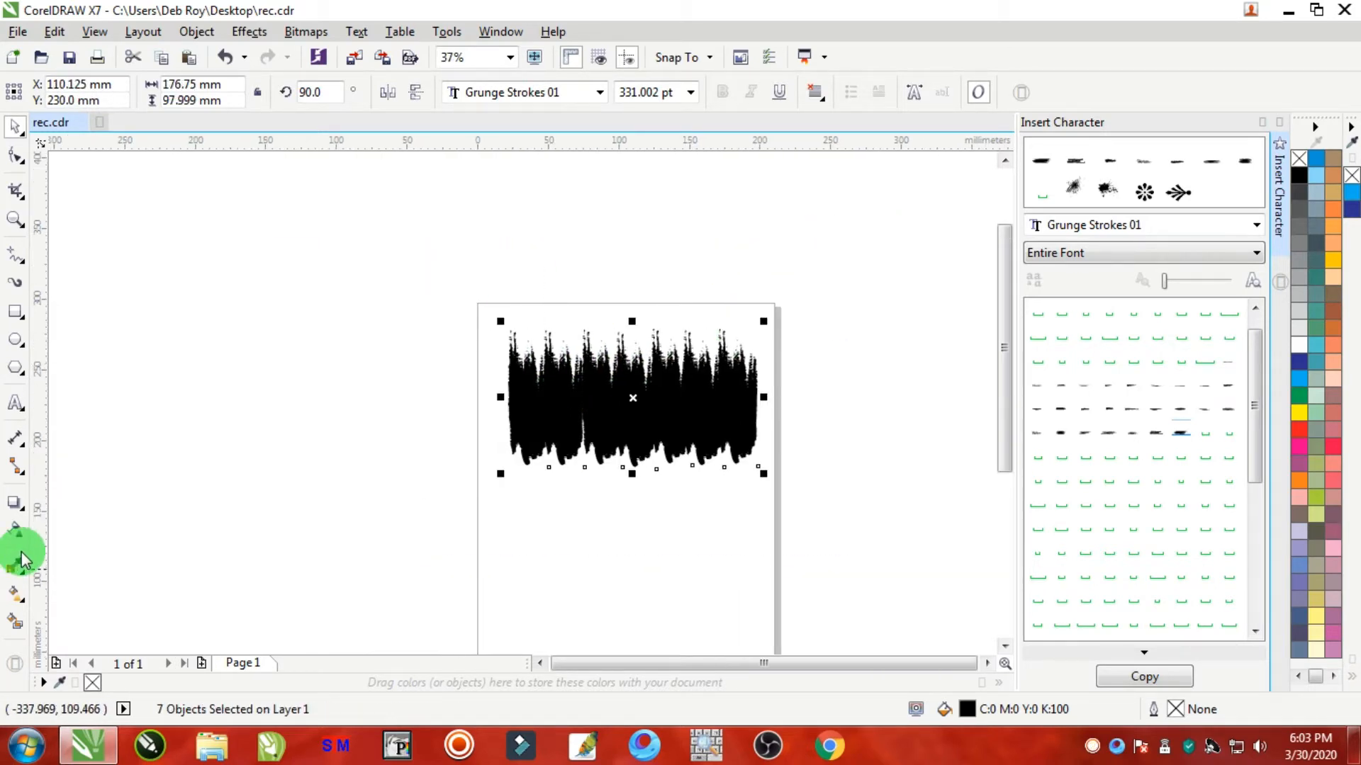
{"action": "left_click", "coordinate": [499, 273]}
Step: Make the row's lower edge uneven by lengthening the second stroke to about 115 mm, shortening the third and lengthening the fourth
{"action": "left_click", "coordinate": [567, 414]}
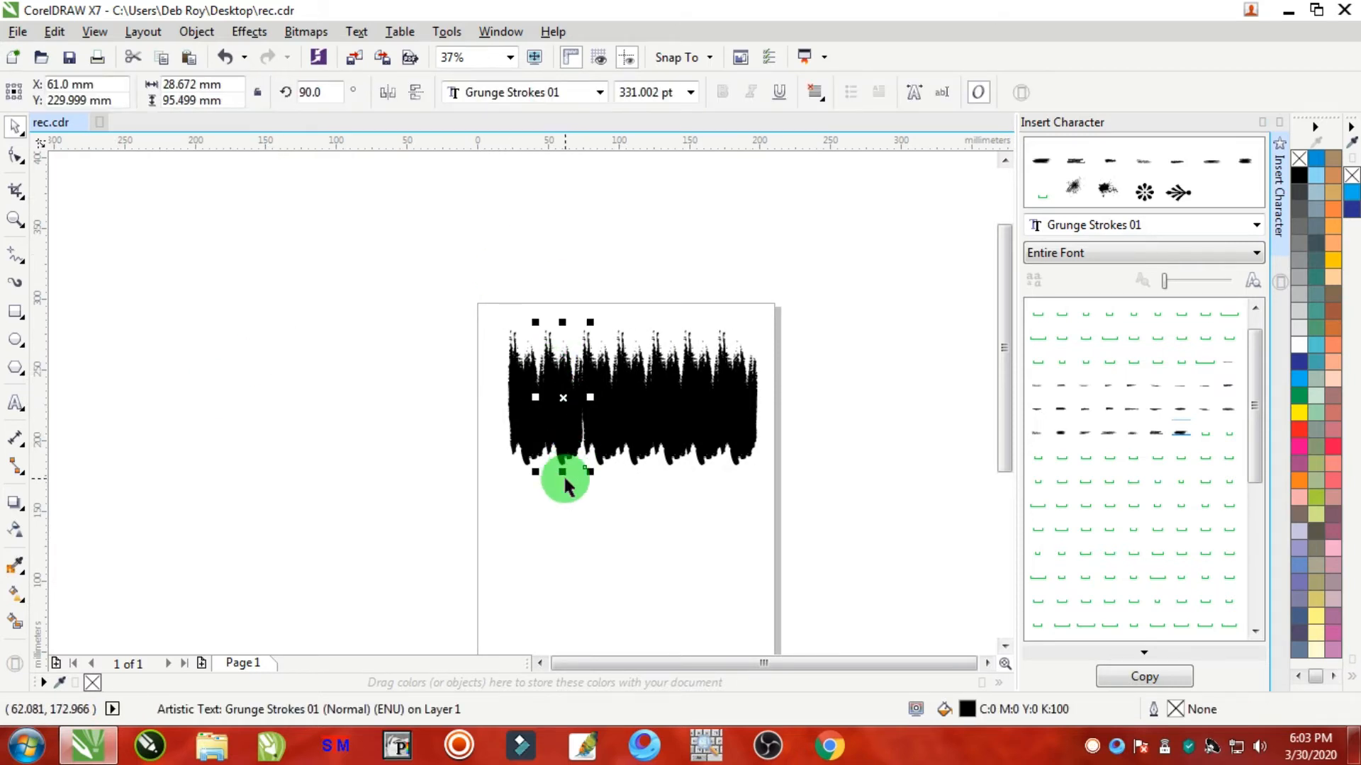
{"action": "left_click_drag", "start_coordinate": [560, 471], "coordinate": [562, 492]}
{"action": "scroll", "coordinate": [538, 358], "scroll_direction": "up", "scroll_amount": 2}
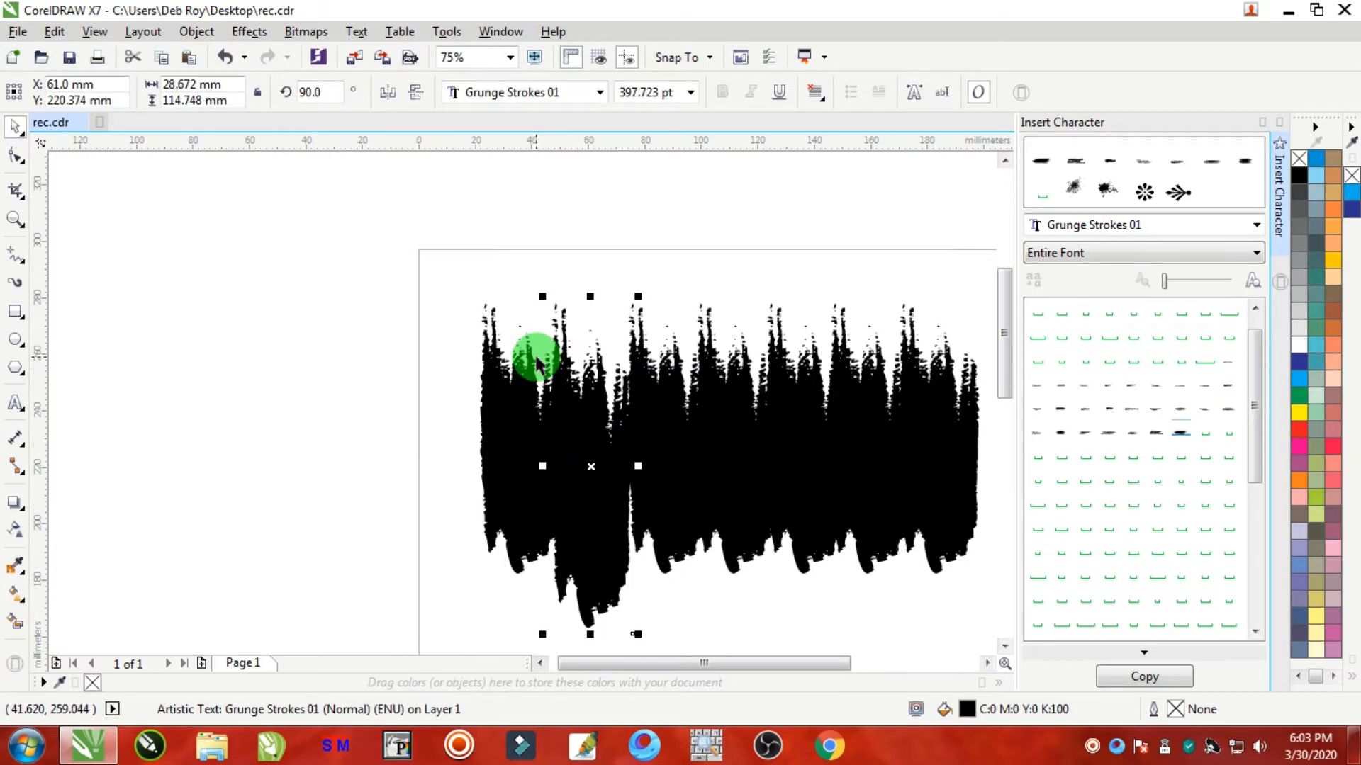
{"action": "scroll", "coordinate": [609, 382], "scroll_direction": "down", "scroll_amount": 2}
{"action": "key", "text": "ctrl+z"}
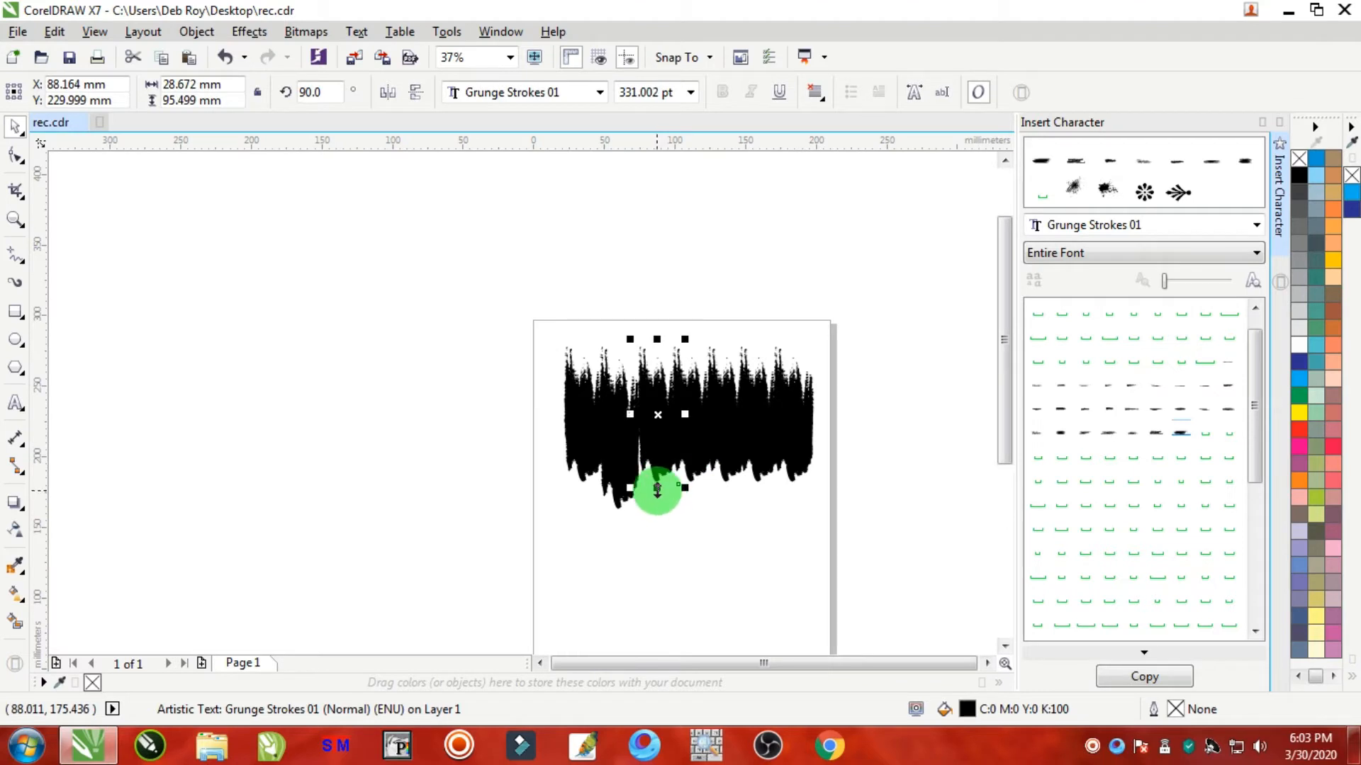
{"action": "mouse_move", "coordinate": [657, 489]}
{"action": "left_mouse_down"}
{"action": "mouse_move", "coordinate": [660, 468]}
{"action": "mouse_move", "coordinate": [694, 505]}
{"action": "left_mouse_up"}
{"action": "left_click", "coordinate": [697, 478]}
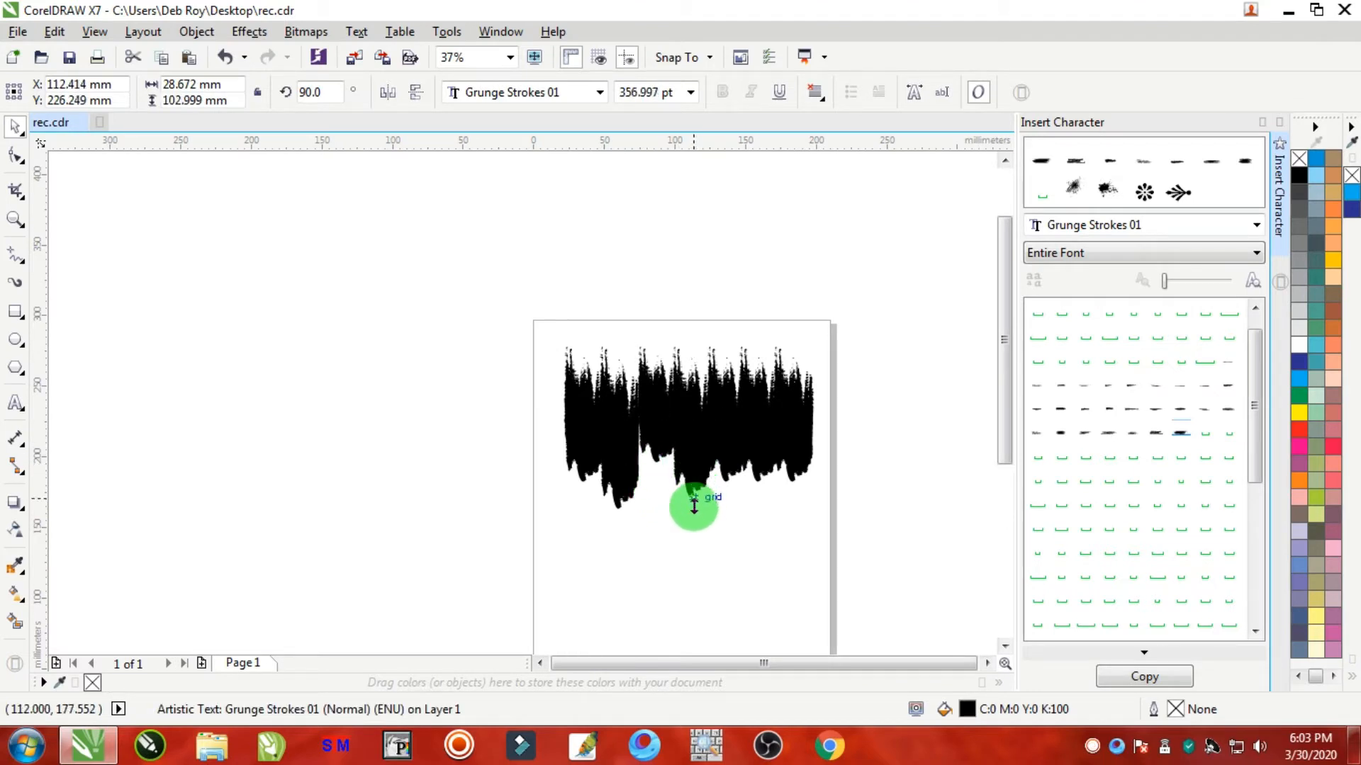
Step: Lengthen the last stroke in the row to about 113 mm and shift it and the fifth stroke upward
{"action": "left_click", "coordinate": [778, 420]}
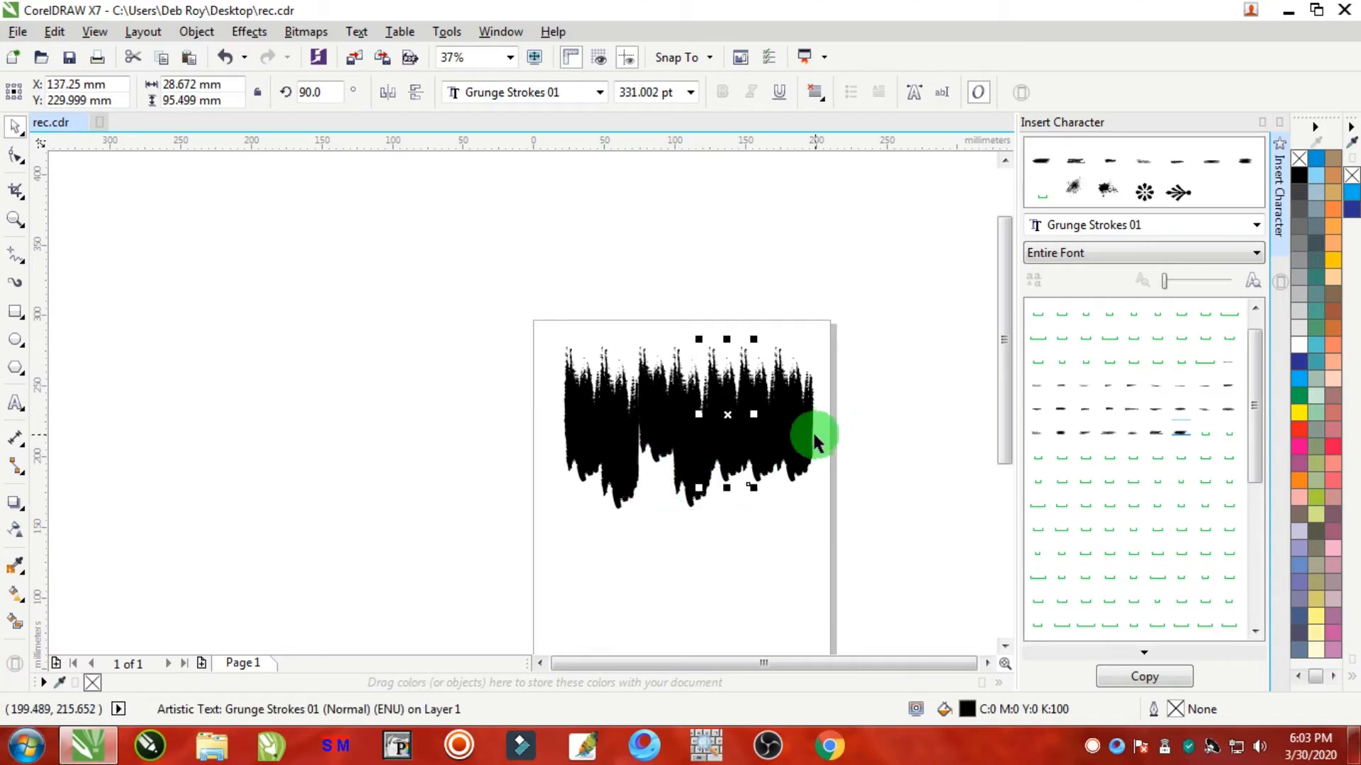
{"action": "left_click", "coordinate": [803, 496]}
{"action": "left_click_drag", "start_coordinate": [792, 487], "coordinate": [797, 511]}
{"action": "scroll", "coordinate": [801, 423], "scroll_direction": "up", "scroll_amount": 2}
{"action": "mouse_move", "coordinate": [799, 449]}
{"action": "left_mouse_down"}
{"action": "mouse_move", "coordinate": [814, 404]}
{"action": "mouse_move", "coordinate": [803, 404]}
{"action": "left_mouse_up"}
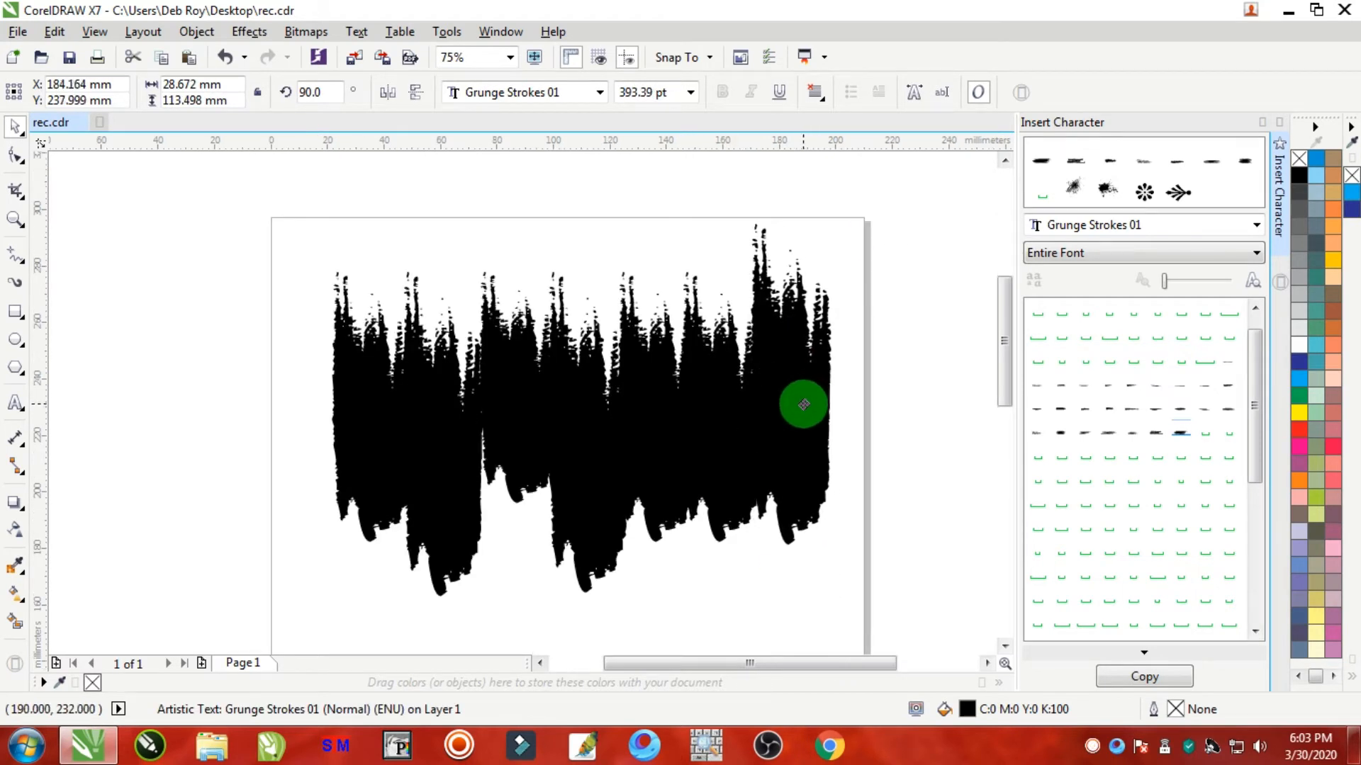
{"action": "left_click_drag", "start_coordinate": [668, 376], "coordinate": [647, 328]}
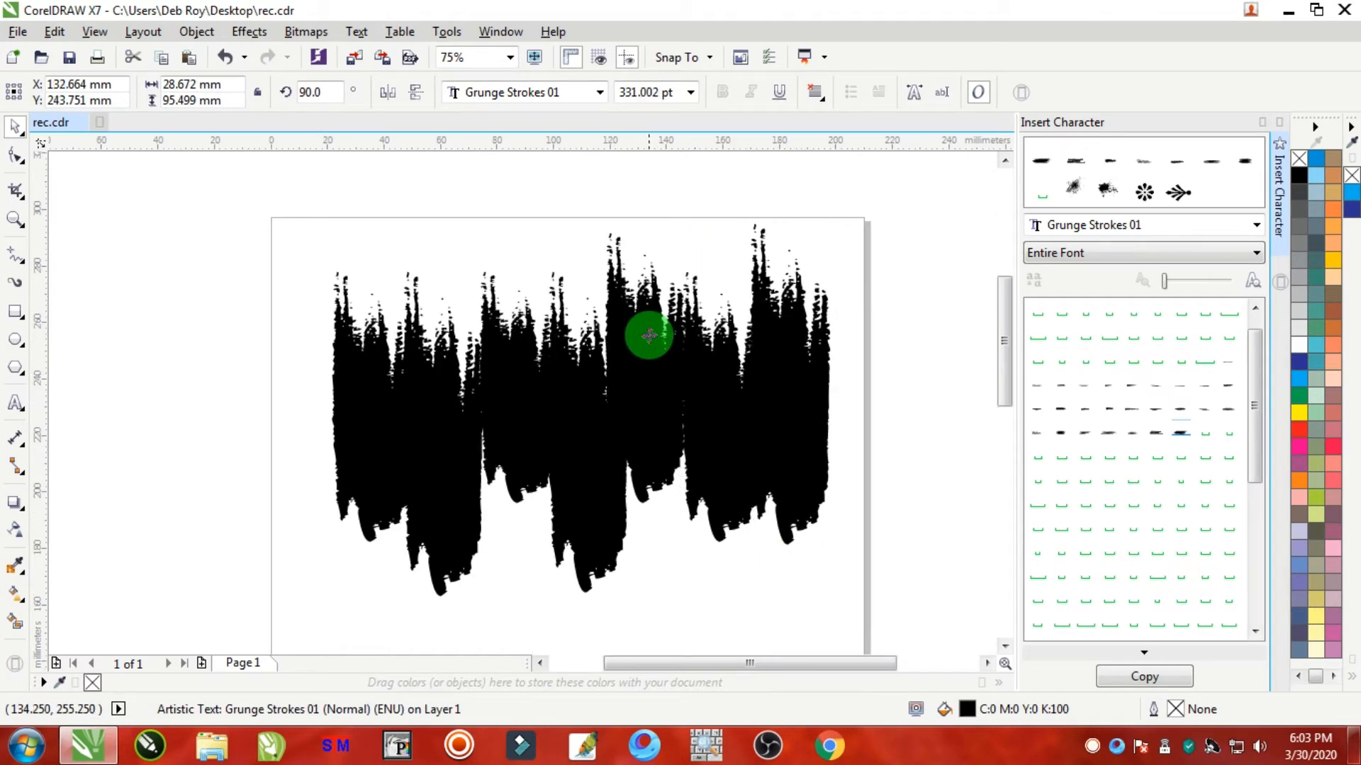
Step: Extend the third stroke downward and shift it slightly left to close the gap beside the second stroke
{"action": "left_click", "coordinate": [510, 392]}
{"action": "left_click_drag", "start_coordinate": [521, 510], "coordinate": [510, 541]}
{"action": "left_click_drag", "start_coordinate": [510, 477], "coordinate": [508, 482]}
{"action": "left_click", "coordinate": [900, 550]}
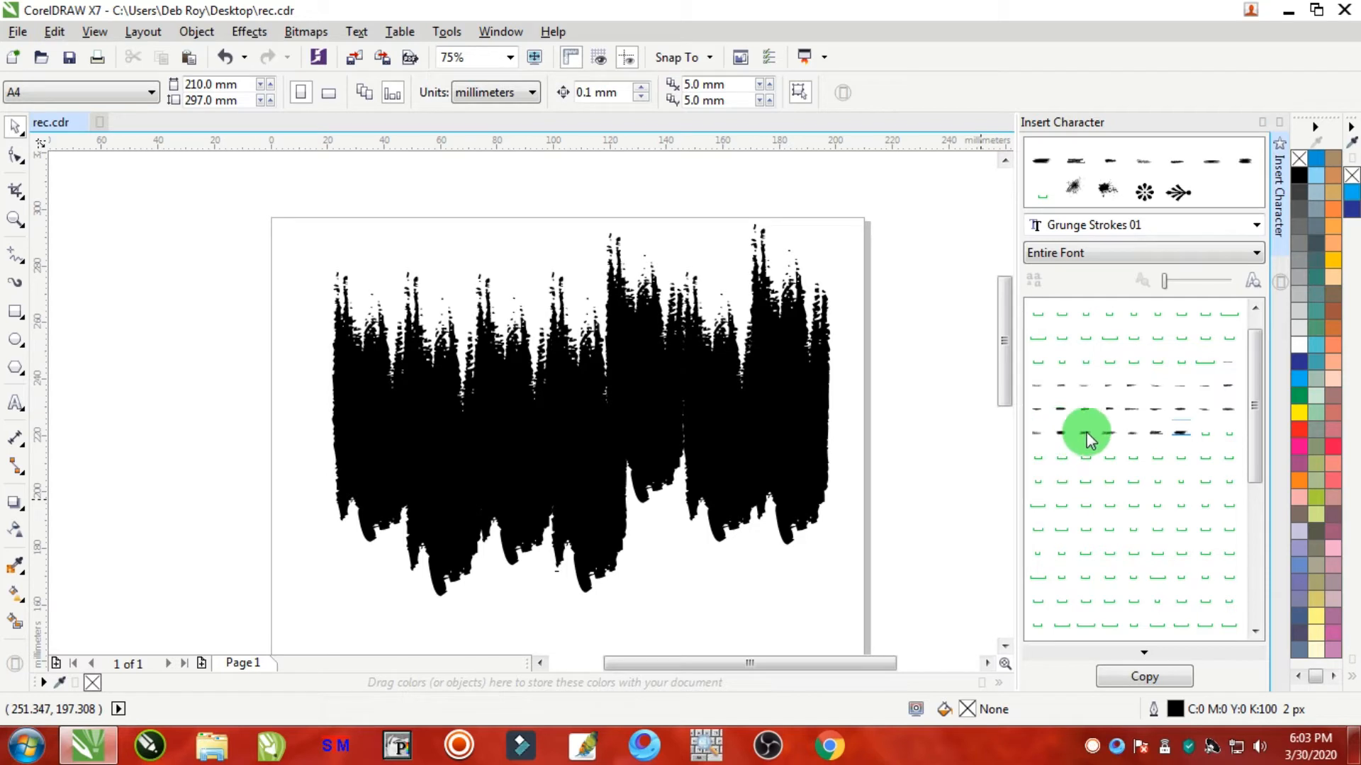
Step: Insert a horizontal brush stroke glyph at the page's upper-right corner, enlarged to about 63 × 13 mm
{"action": "left_click_drag", "start_coordinate": [893, 523], "coordinate": [693, 616]}
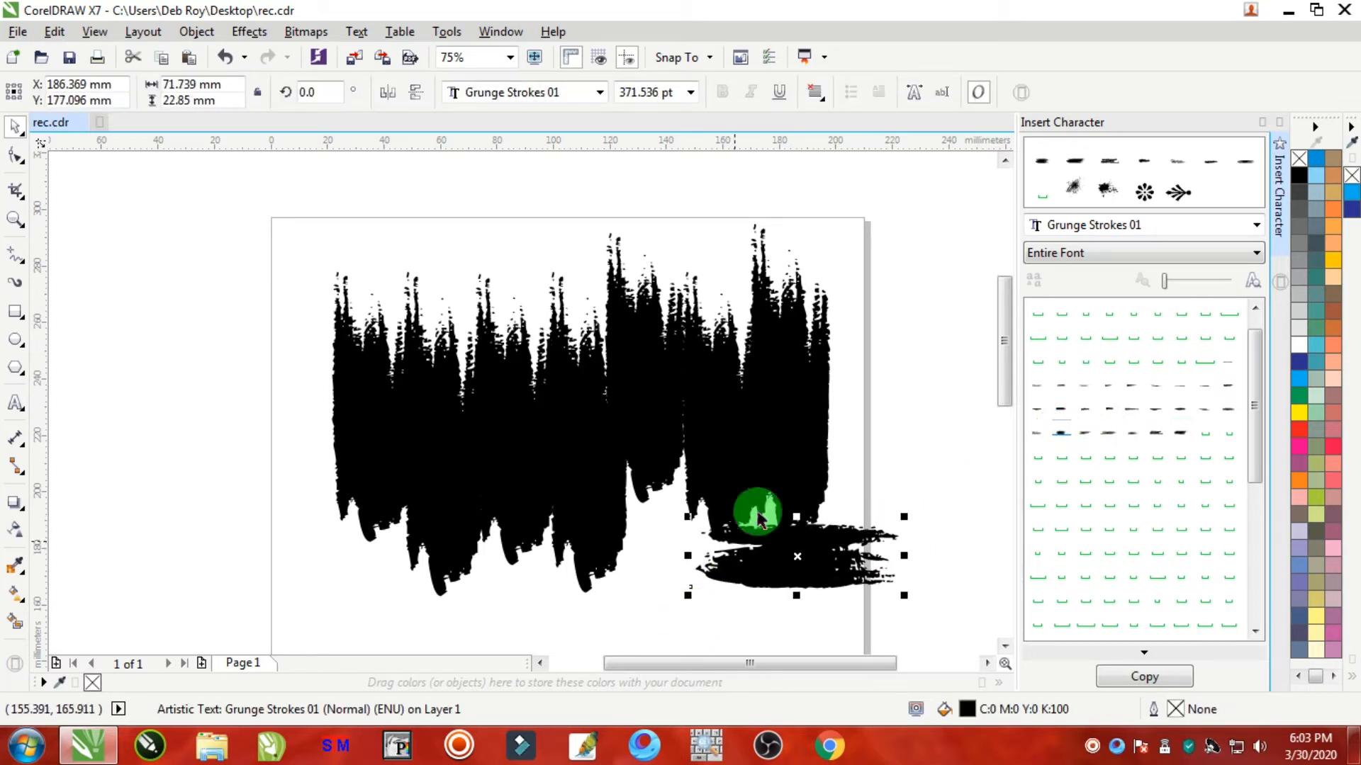
{"action": "key", "text": "Delete"}
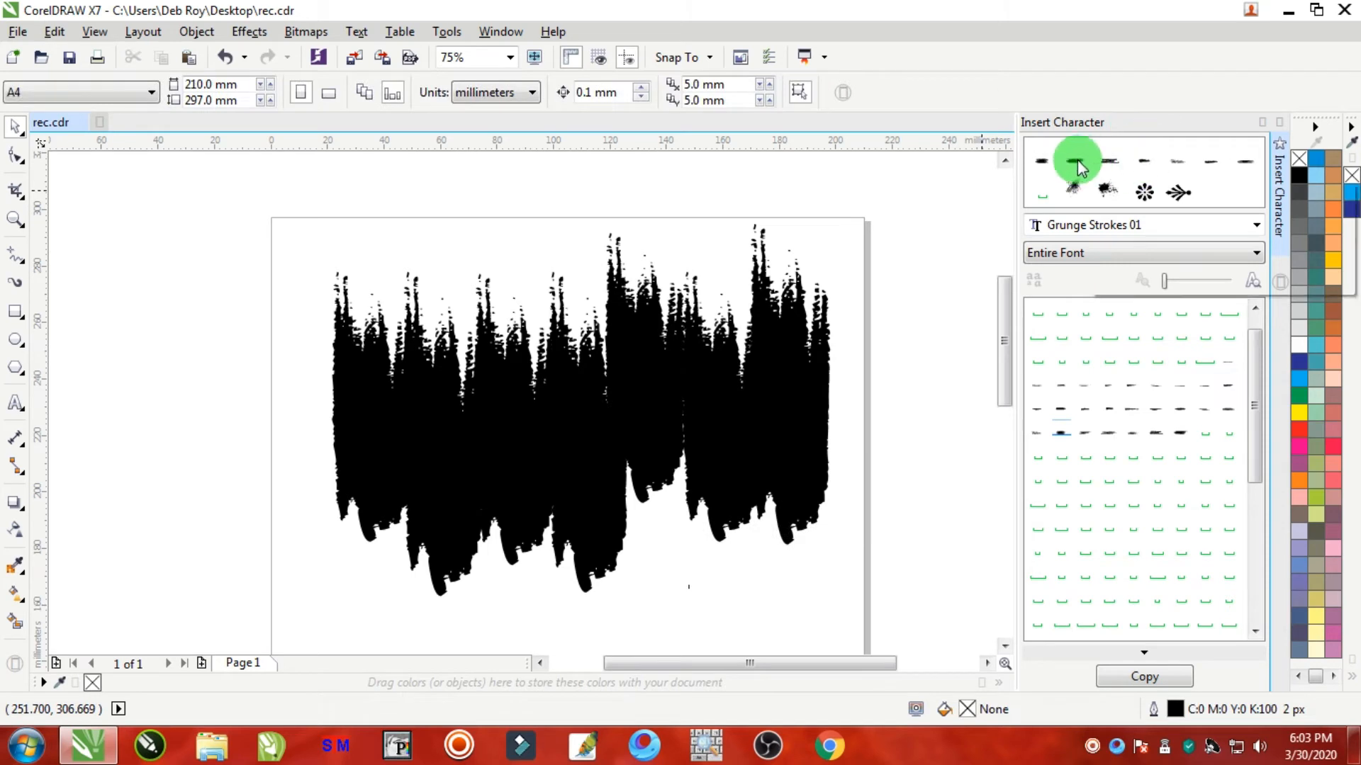
{"action": "scroll", "coordinate": [963, 159], "scroll_direction": "up", "scroll_amount": 1}
{"action": "mouse_move", "coordinate": [1110, 183]}
{"action": "left_mouse_down"}
{"action": "mouse_move", "coordinate": [1091, 163]}
{"action": "mouse_move", "coordinate": [891, 253]}
{"action": "mouse_move", "coordinate": [736, 275]}
{"action": "left_mouse_up"}
{"action": "left_click", "coordinate": [924, 236]}
{"action": "left_click", "coordinate": [911, 222]}
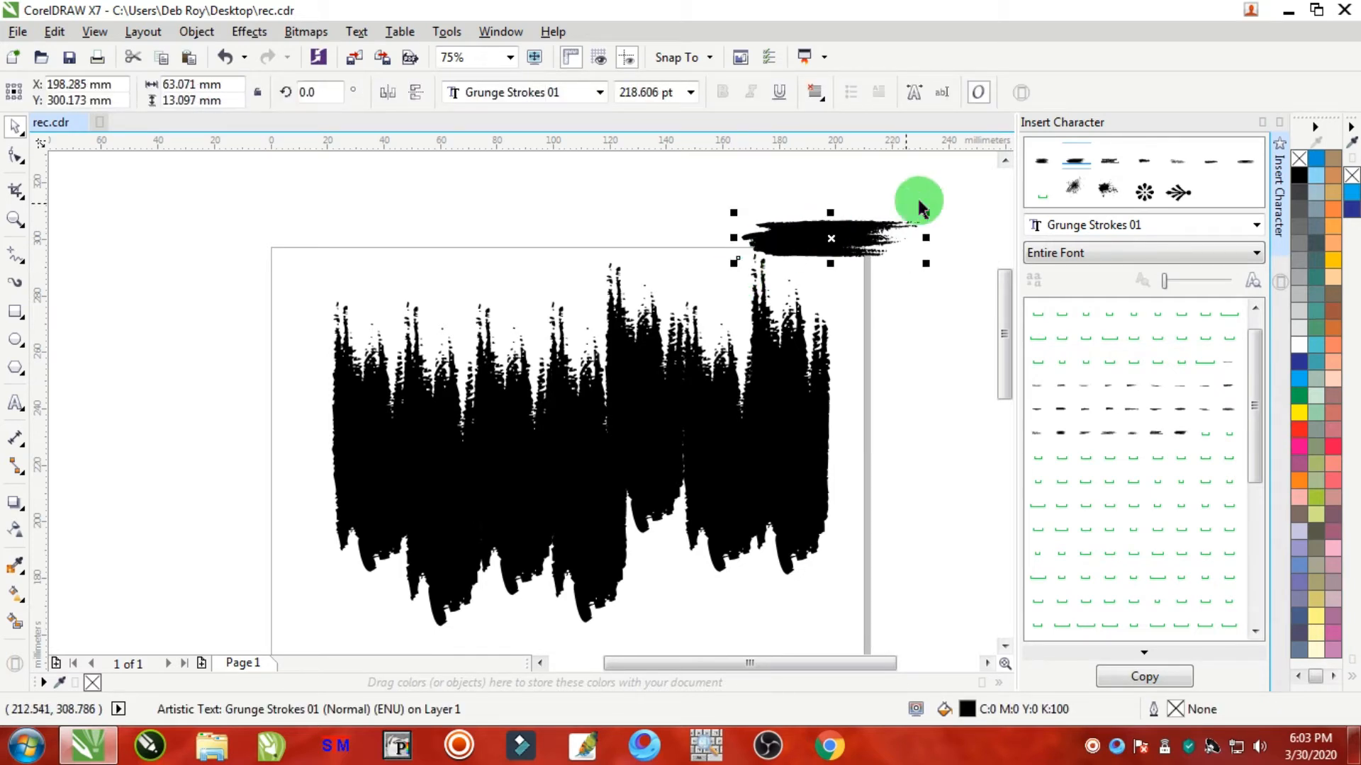
Step: Replace the horizontal bristle stroke with one splattered stroke glyph near the page's upper-right corner, deleting the surplus copies
{"action": "key", "text": "Delete"}
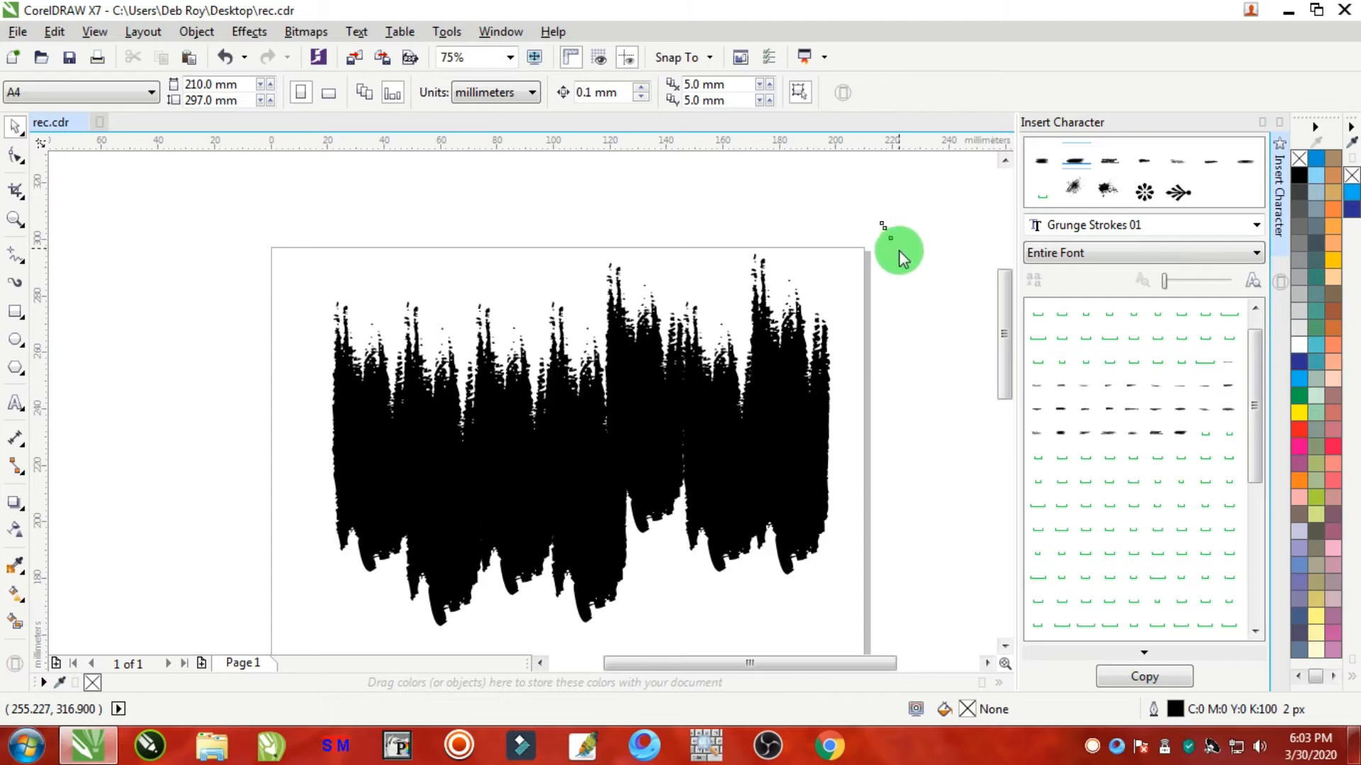
{"action": "left_click", "coordinate": [886, 244]}
{"action": "scroll", "coordinate": [913, 230], "scroll_direction": "up", "scroll_amount": 5}
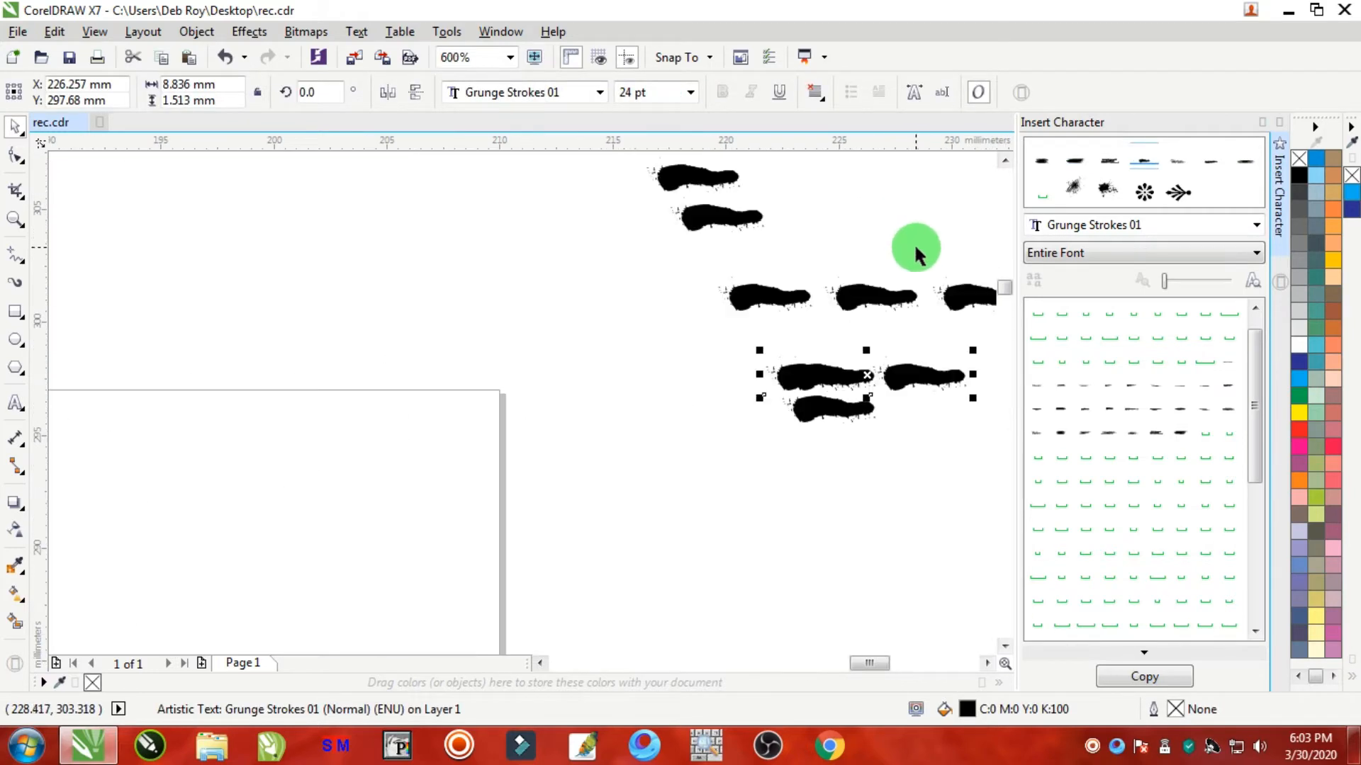
{"action": "scroll", "coordinate": [915, 254], "scroll_direction": "down", "scroll_amount": 3}
{"action": "mouse_move", "coordinate": [753, 222]}
{"action": "left_mouse_down"}
{"action": "mouse_move", "coordinate": [1051, 362]}
{"action": "mouse_move", "coordinate": [942, 365]}
{"action": "left_mouse_up"}
{"action": "key", "text": "Delete"}
{"action": "left_click_drag", "start_coordinate": [686, 210], "coordinate": [437, 461]}
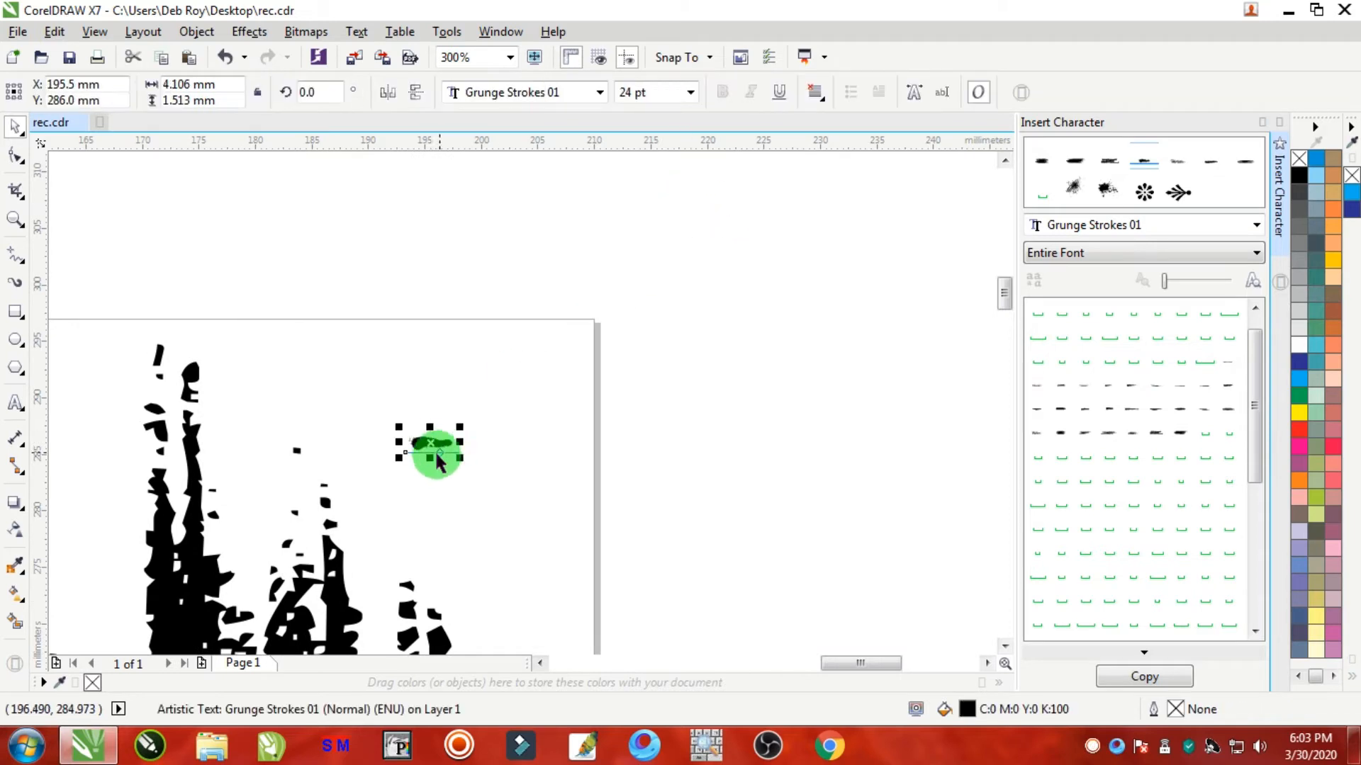
Step: Enlarge the splattered stroke glyph proportionally to about 98 × 36 mm beside the stroke row
{"action": "scroll", "coordinate": [437, 461], "scroll_direction": "up", "scroll_amount": 3}
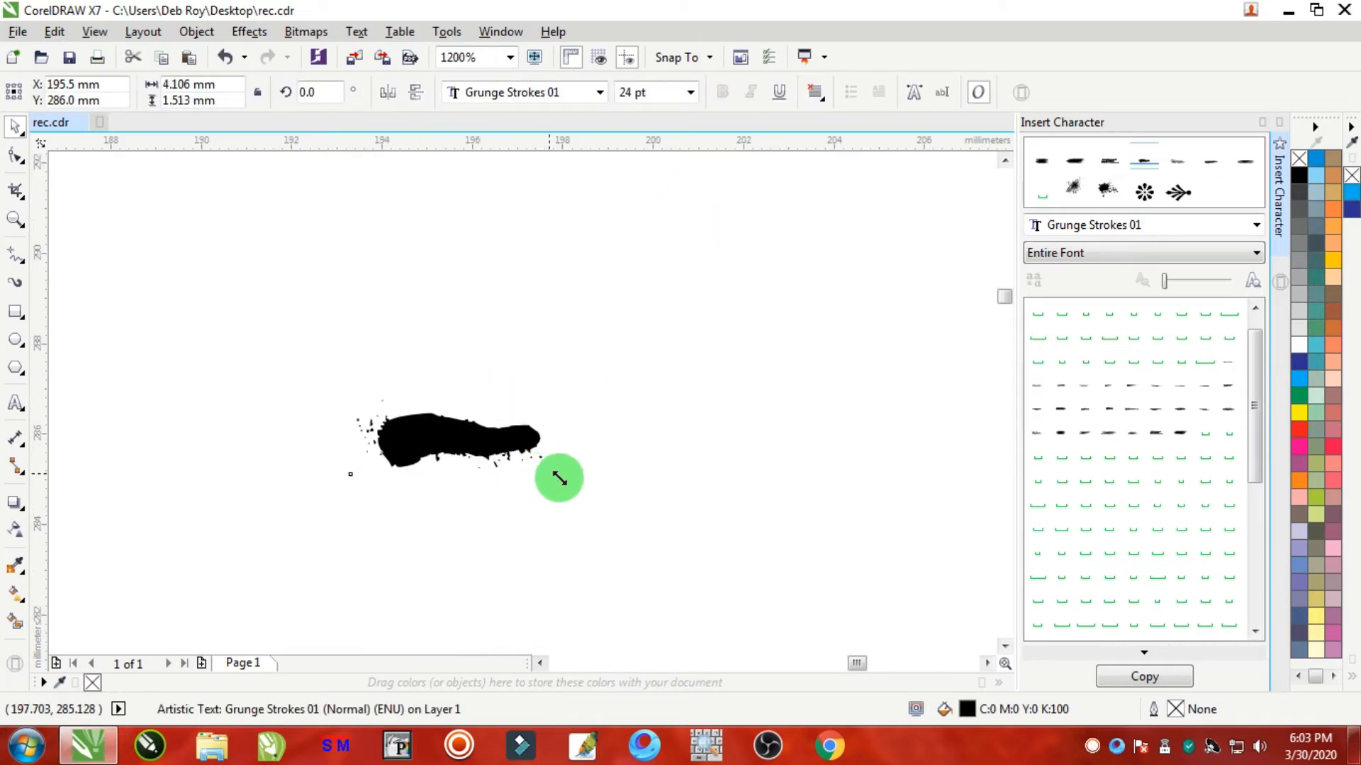
{"action": "left_click_drag", "start_coordinate": [559, 479], "coordinate": [737, 541]}
{"action": "scroll", "coordinate": [523, 462], "scroll_direction": "down", "scroll_amount": 6}
{"action": "scroll", "coordinate": [503, 496], "scroll_direction": "up", "scroll_amount": 2}
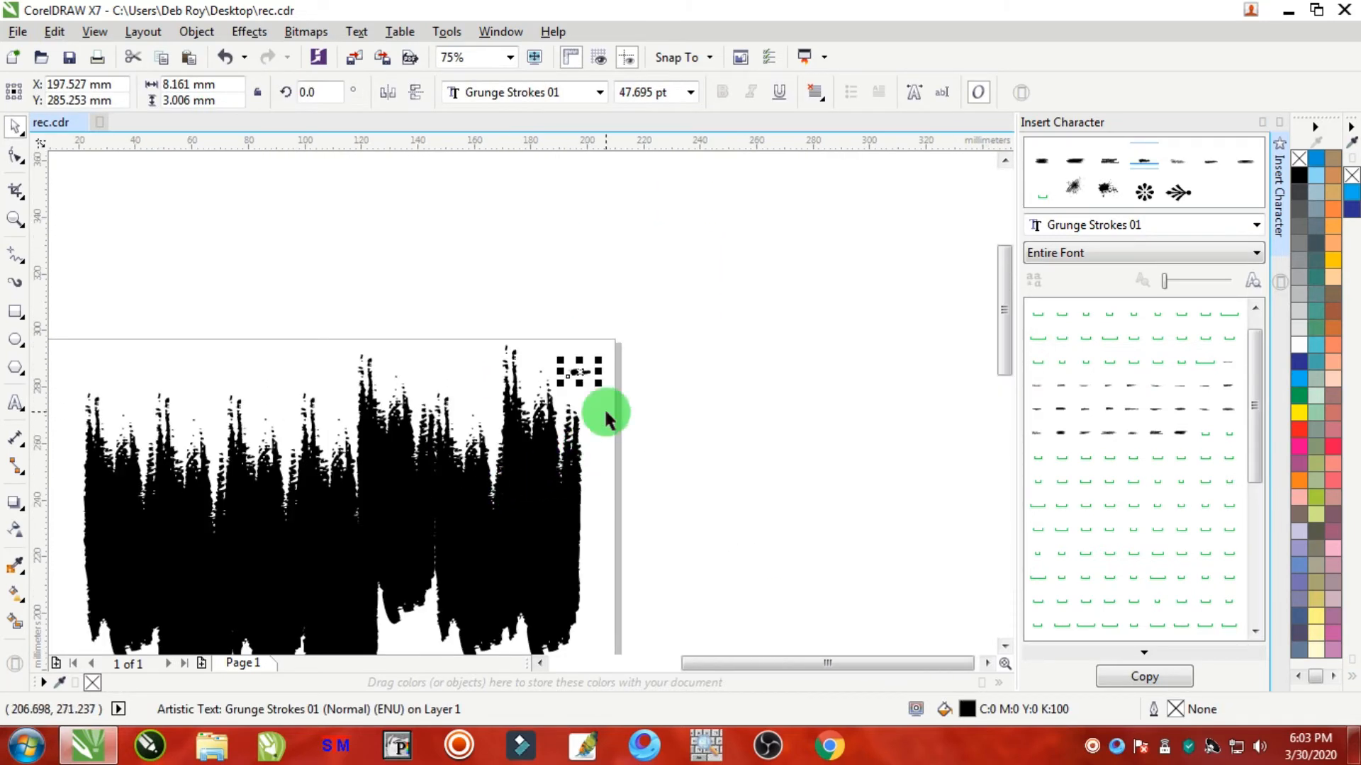
{"action": "mouse_move", "coordinate": [601, 386]}
{"action": "left_mouse_down"}
{"action": "mouse_move", "coordinate": [775, 465]}
{"action": "mouse_move", "coordinate": [815, 449]}
{"action": "mouse_move", "coordinate": [851, 475]}
{"action": "left_mouse_up"}
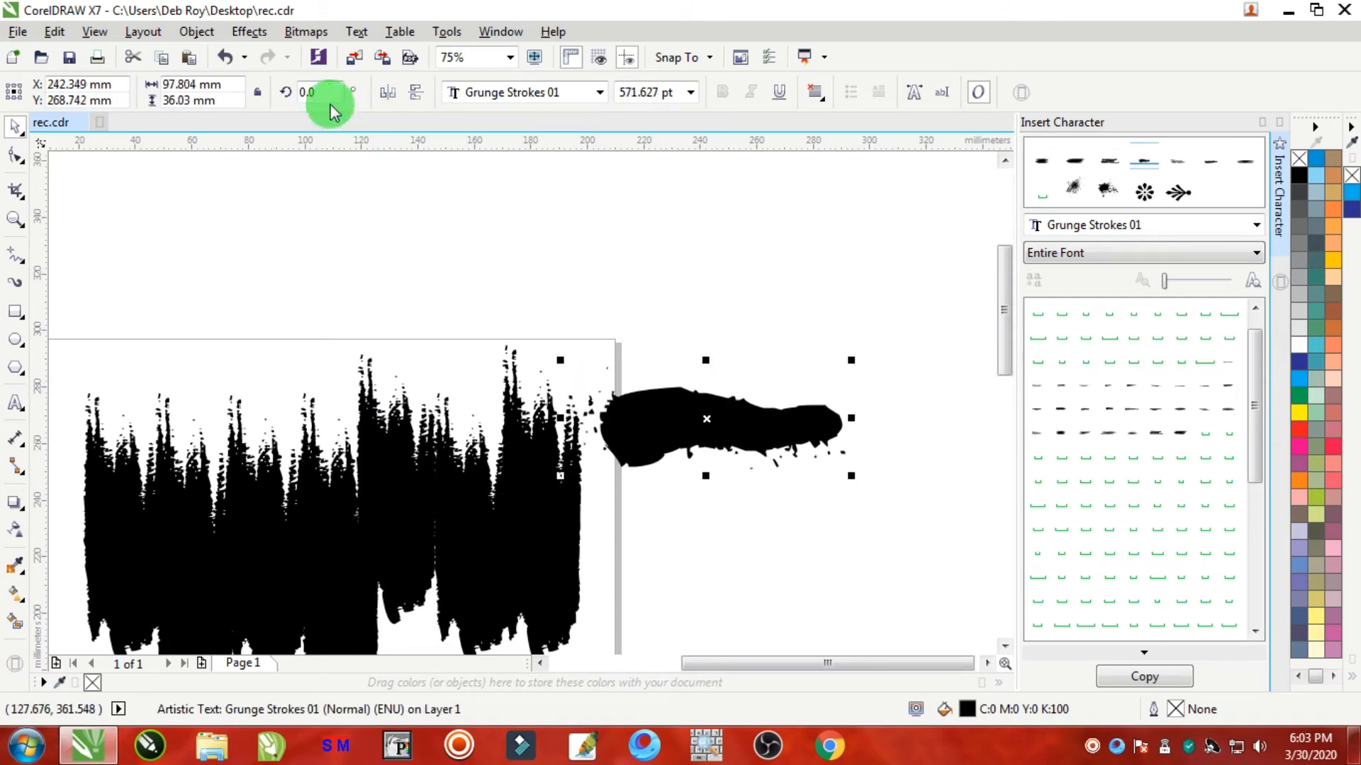
Step: Rotate the splattered stroke by 90° and mirror it vertically so its thick end points up
{"action": "left_click", "coordinate": [322, 93]}
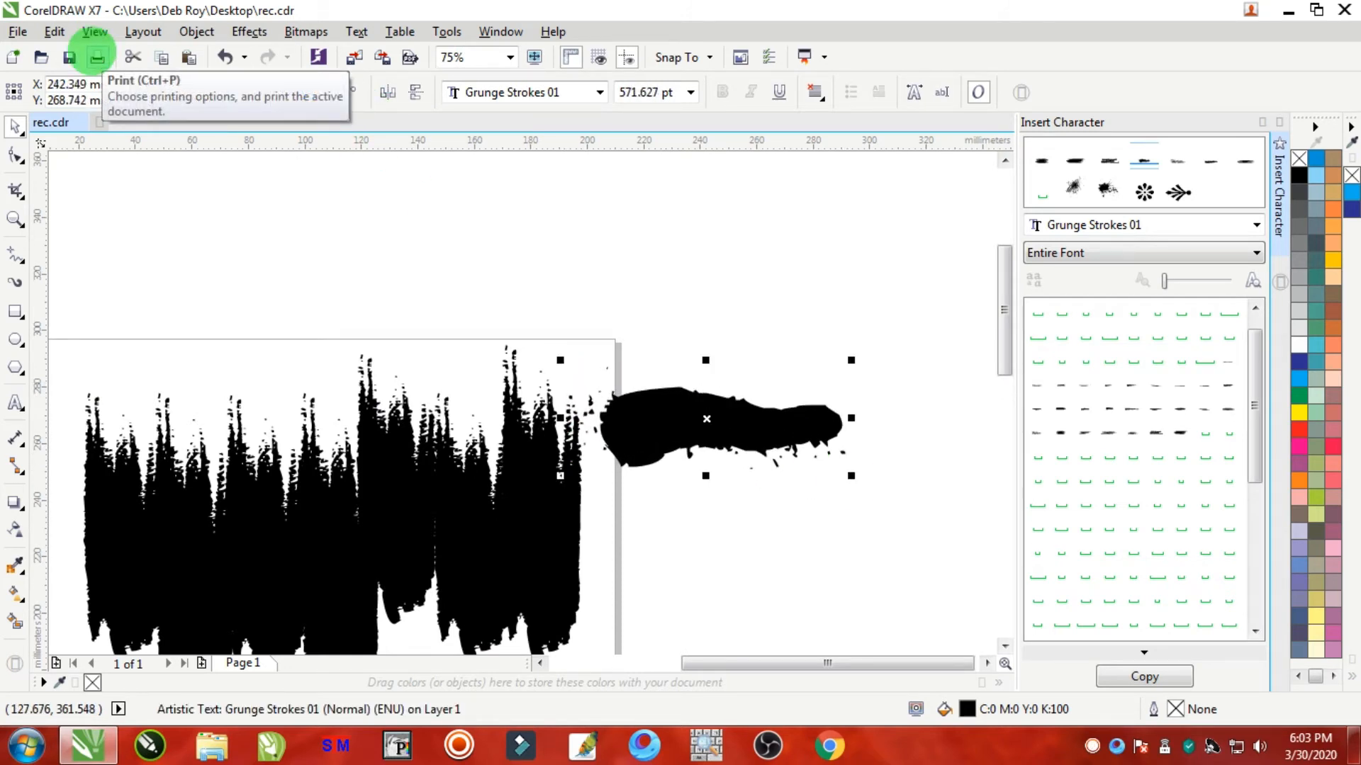
{"action": "type", "text": "90"}
{"action": "key", "text": "Return"}
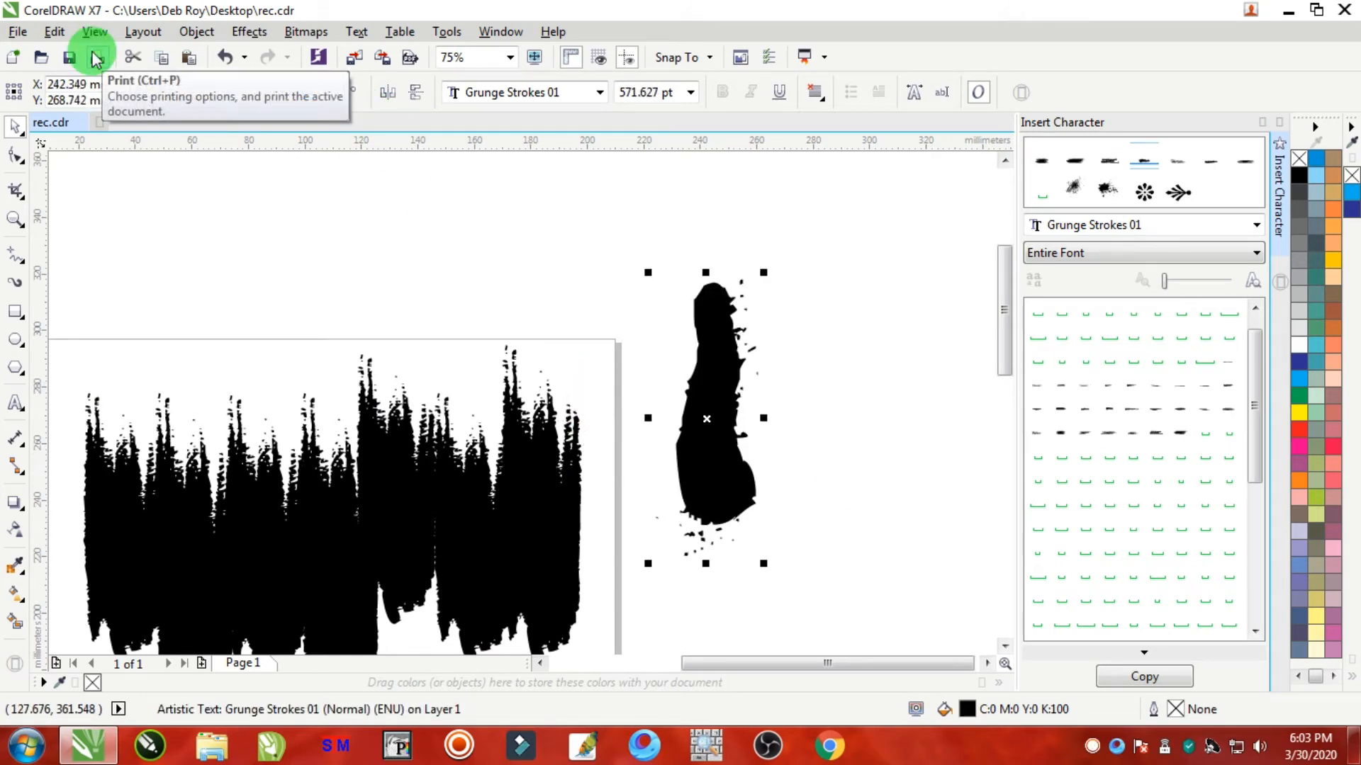
{"action": "left_click", "coordinate": [416, 93]}
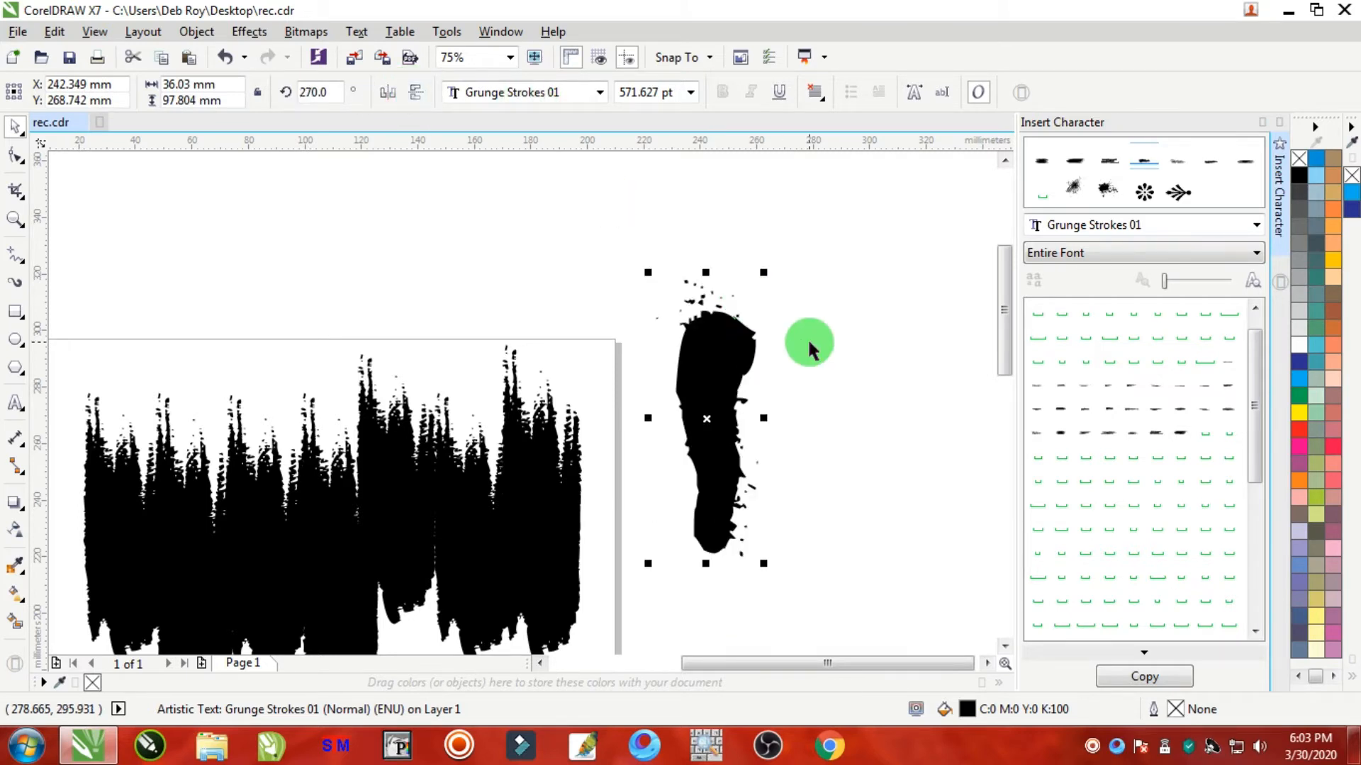
Step: Place the upright splattered stroke over the middle of the stroke row and enlarge it to about 42 × 115 mm
{"action": "scroll", "coordinate": [806, 338], "scroll_direction": "down", "scroll_amount": 2}
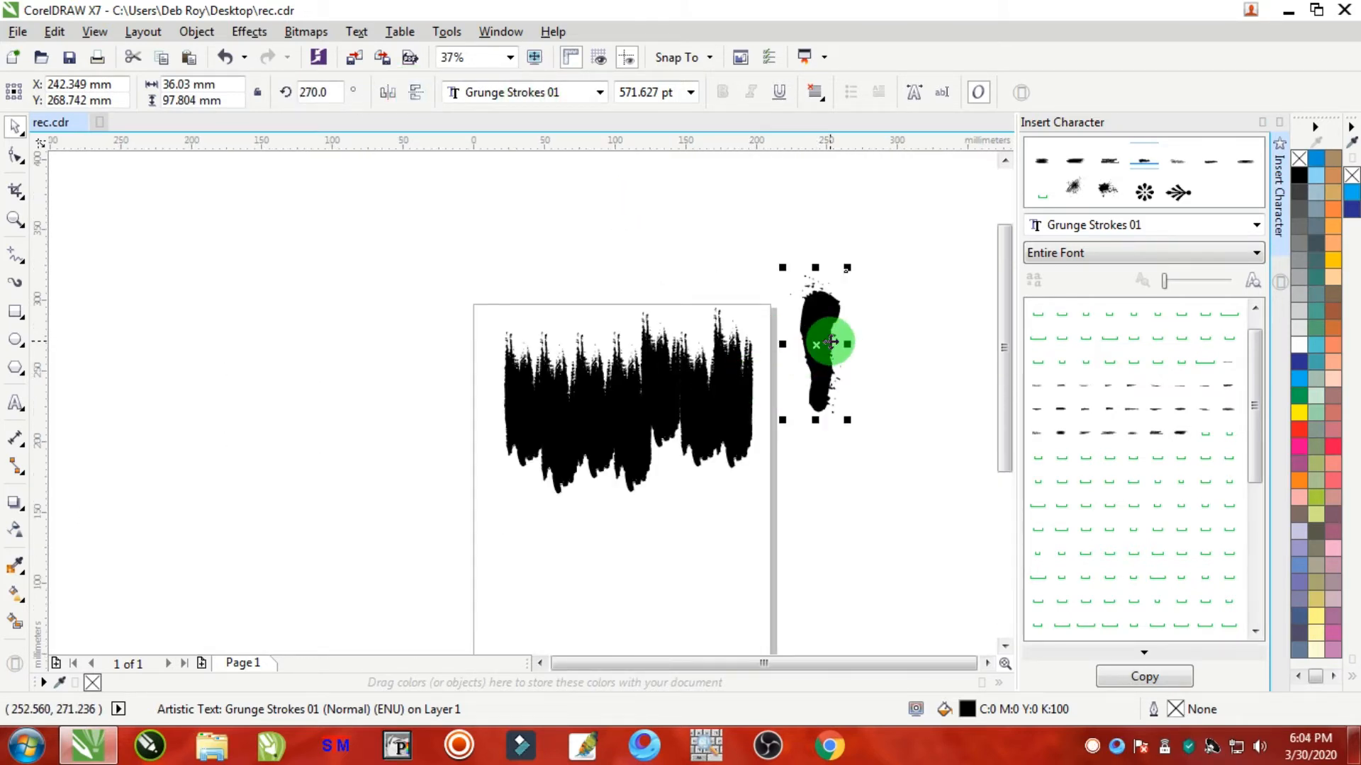
{"action": "mouse_move", "coordinate": [836, 338]}
{"action": "left_mouse_down"}
{"action": "mouse_move", "coordinate": [662, 411]}
{"action": "mouse_move", "coordinate": [650, 394]}
{"action": "left_mouse_up"}
{"action": "left_click_drag", "start_coordinate": [666, 482], "coordinate": [688, 507]}
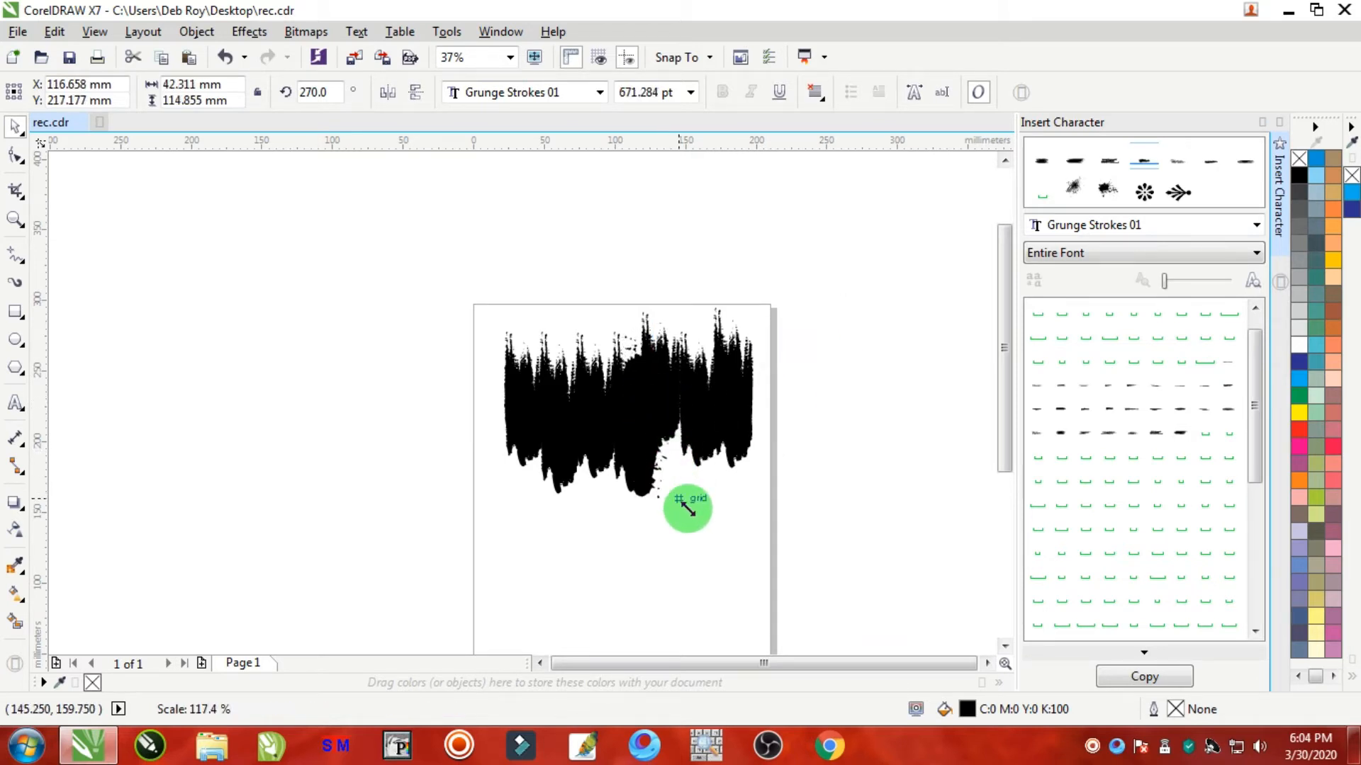
Step: Add splattered stroke copies near the row's left end, about 22 × 83 mm, and at its right end, about 32 × 115 mm
{"action": "scroll", "coordinate": [668, 441], "scroll_direction": "up", "scroll_amount": 1}
{"action": "mouse_move", "coordinate": [632, 414]}
{"action": "left_mouse_down"}
{"action": "mouse_move", "coordinate": [613, 384]}
{"action": "mouse_move", "coordinate": [862, 364]}
{"action": "mouse_move", "coordinate": [829, 361]}
{"action": "mouse_move", "coordinate": [446, 471]}
{"action": "mouse_move", "coordinate": [430, 429]}
{"action": "left_mouse_up"}
{"action": "right_click", "coordinate": [430, 430]}
{"action": "mouse_move", "coordinate": [500, 583]}
{"action": "left_mouse_down"}
{"action": "mouse_move", "coordinate": [546, 504]}
{"action": "mouse_move", "coordinate": [412, 336]}
{"action": "mouse_move", "coordinate": [445, 356]}
{"action": "mouse_move", "coordinate": [432, 351]}
{"action": "left_mouse_up"}
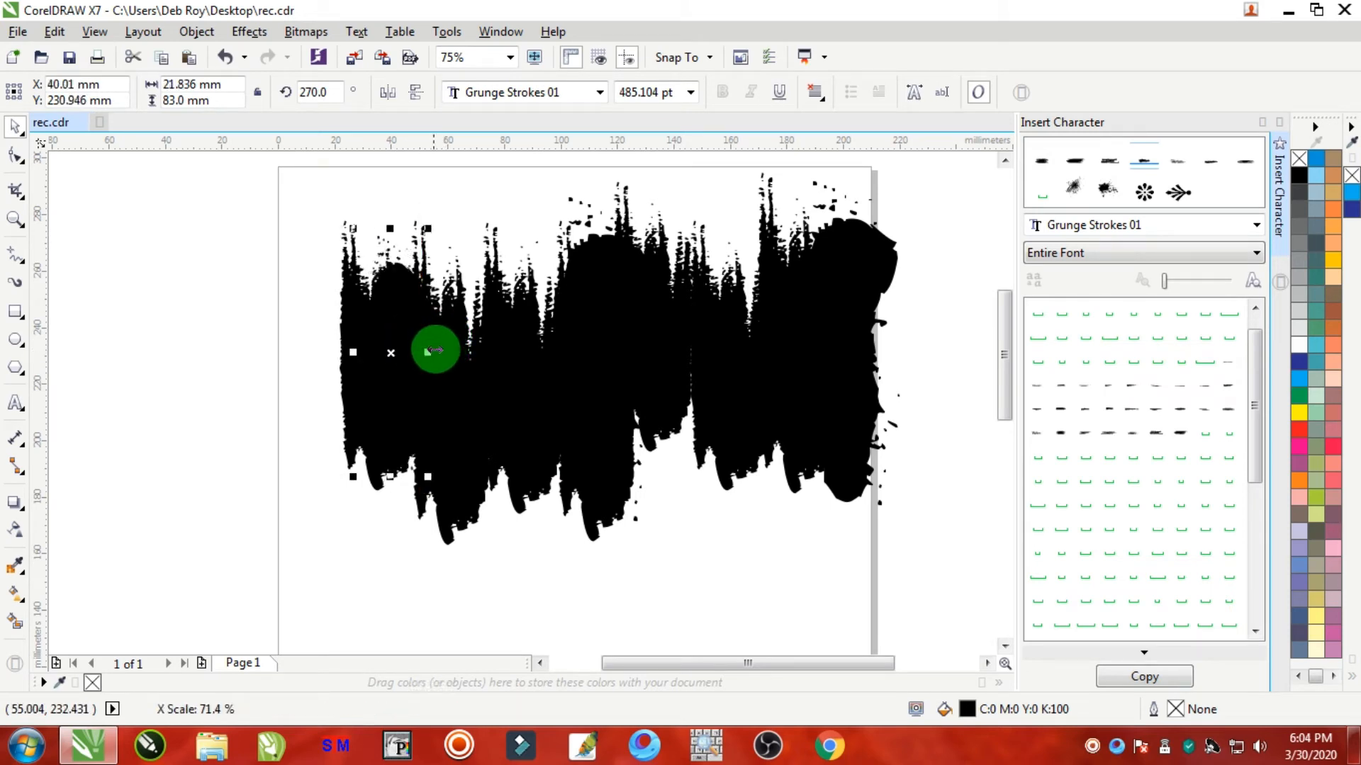
{"action": "left_click", "coordinate": [897, 341]}
{"action": "mouse_move", "coordinate": [909, 343]}
{"action": "left_mouse_down"}
{"action": "mouse_move", "coordinate": [841, 334]}
{"action": "mouse_move", "coordinate": [845, 346]}
{"action": "left_mouse_up"}
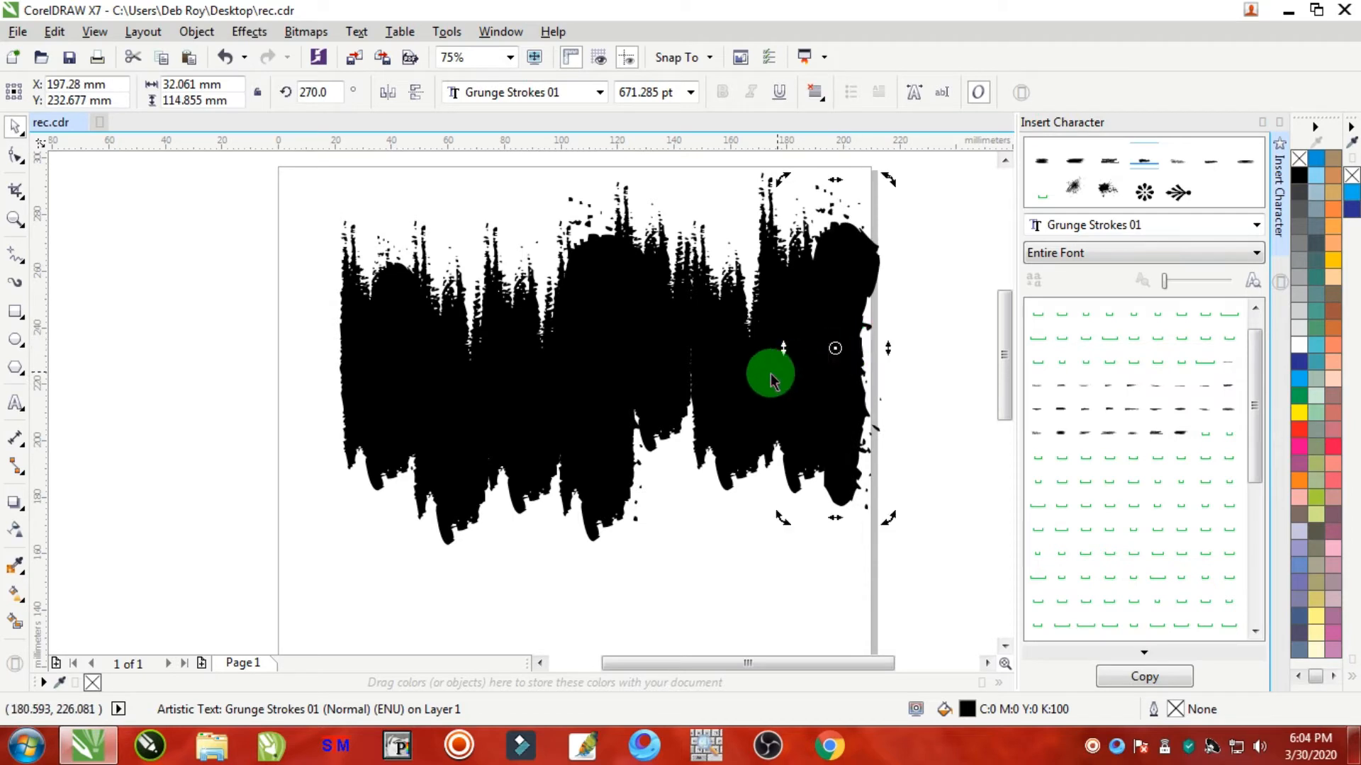
Step: Shift the last bristle stroke to the right and widen its left neighbour to close the gap between them
{"action": "left_click", "coordinate": [717, 376]}
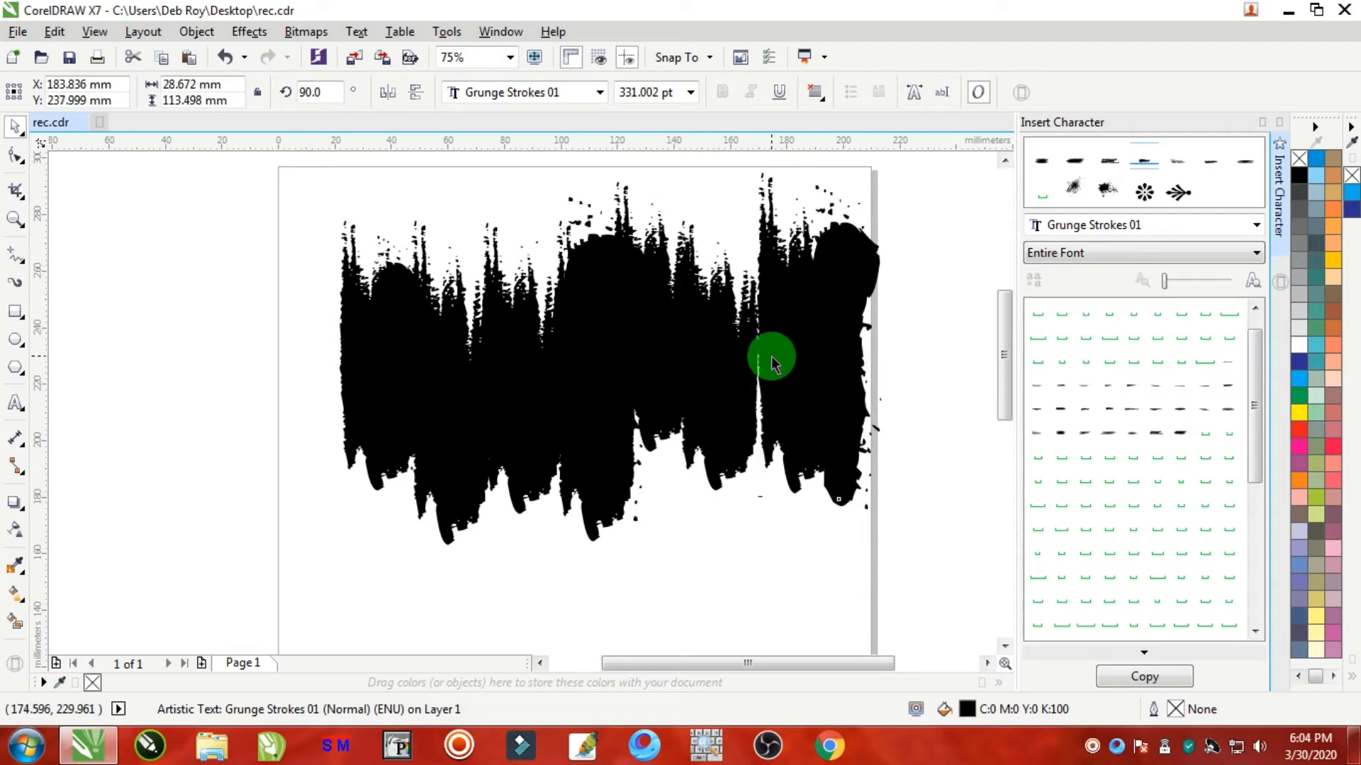
{"action": "left_click", "coordinate": [722, 424]}
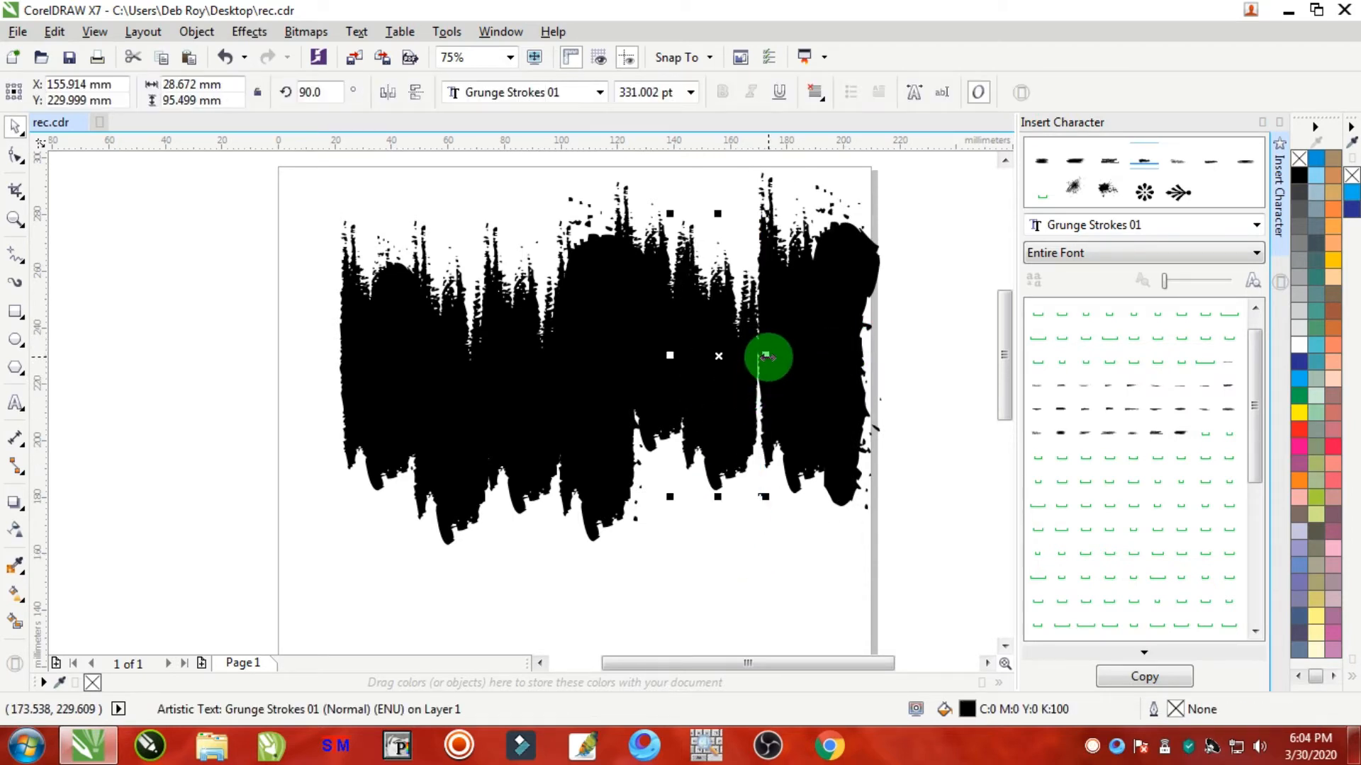
{"action": "left_click_drag", "start_coordinate": [767, 357], "coordinate": [789, 372]}
{"action": "scroll", "coordinate": [791, 382], "scroll_direction": "down", "scroll_amount": 1}
Step: Select all the strokes, scale them together to about 162 × 111 mm and move them into the upper part of the page
{"action": "left_click", "coordinate": [921, 202]}
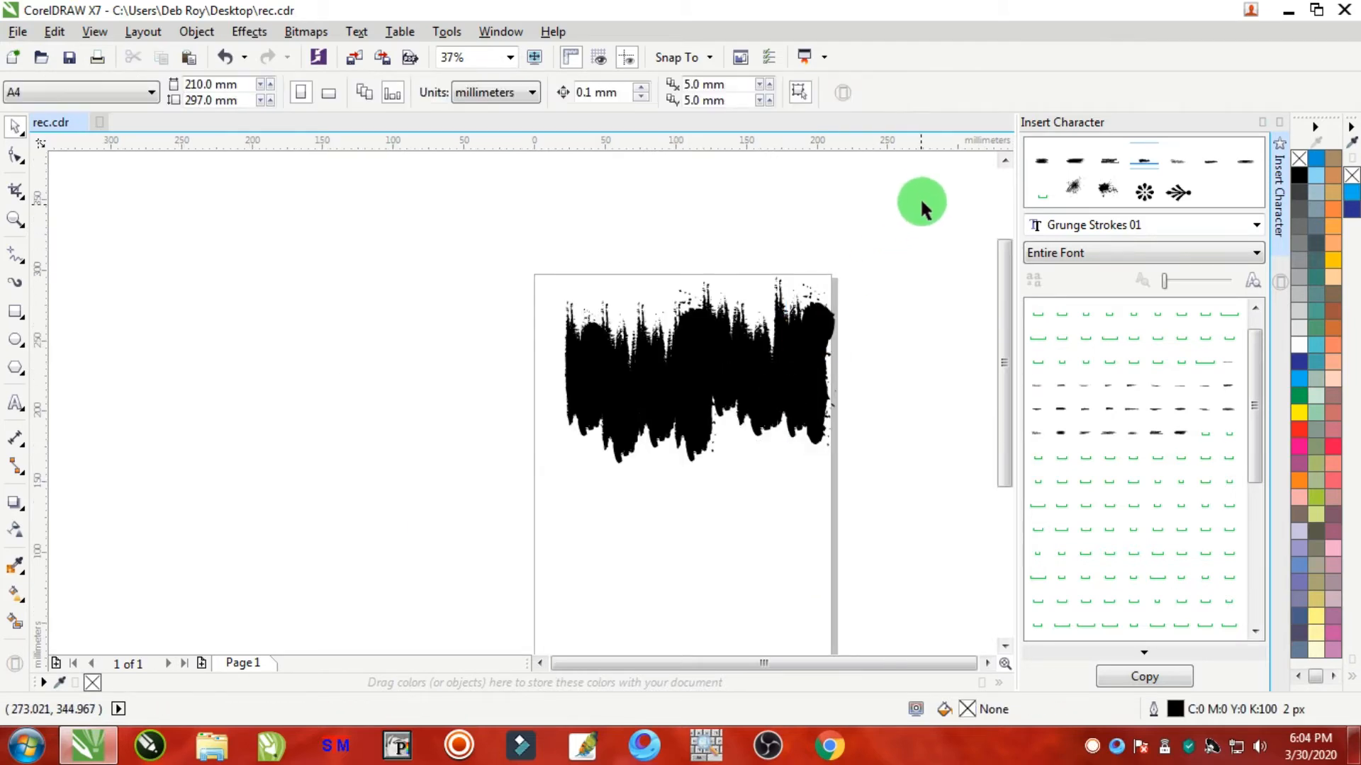
{"action": "mouse_move", "coordinate": [921, 195]}
{"action": "left_mouse_down"}
{"action": "mouse_move", "coordinate": [720, 416]}
{"action": "mouse_move", "coordinate": [542, 490]}
{"action": "left_mouse_up"}
{"action": "left_click_drag", "start_coordinate": [714, 383], "coordinate": [693, 408]}
{"action": "left_click_drag", "start_coordinate": [828, 489], "coordinate": [844, 461]}
{"action": "scroll", "coordinate": [729, 411], "scroll_direction": "up", "scroll_amount": 1}
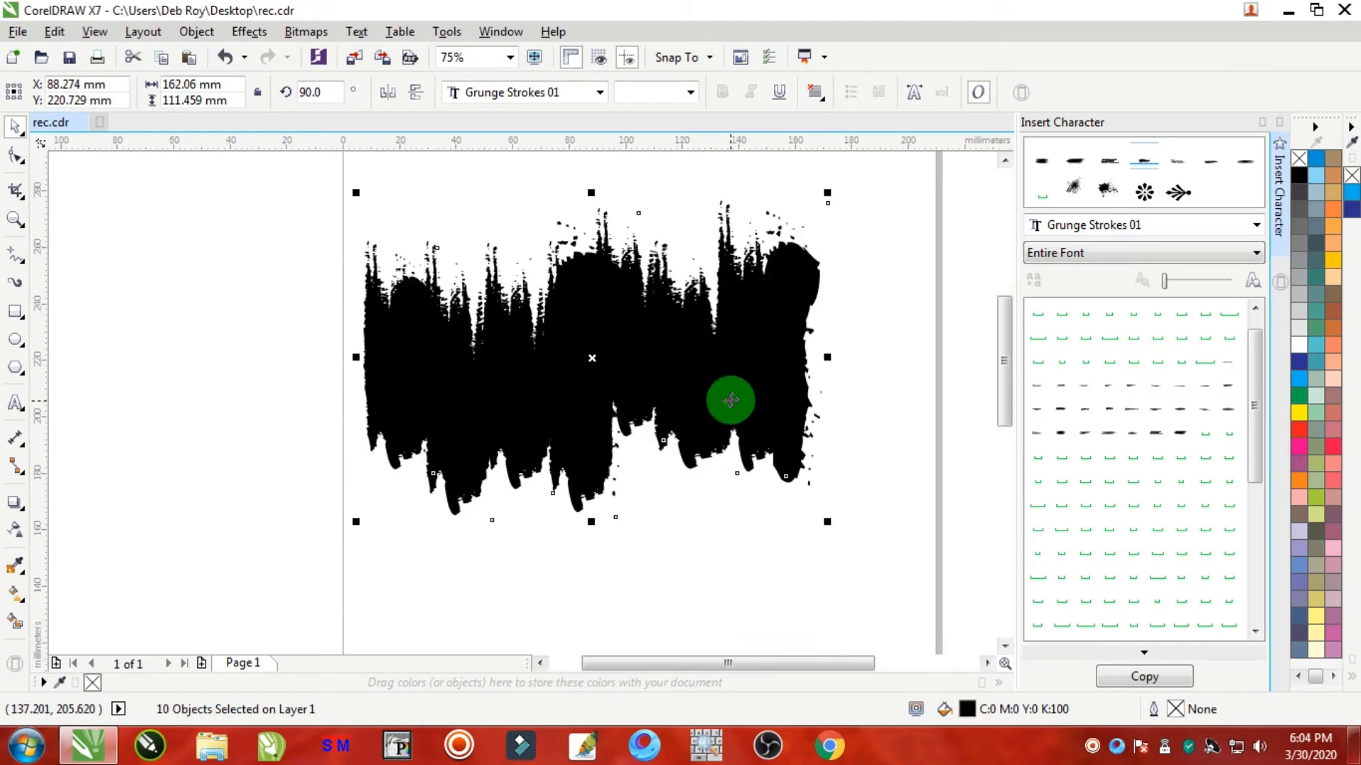
{"action": "left_click_drag", "start_coordinate": [757, 355], "coordinate": [797, 338]}
Step: Lengthen the short fifth bristle stroke downward to fill the notch in the row's lower edge
{"action": "left_click", "coordinate": [648, 563]}
{"action": "left_click", "coordinate": [669, 441]}
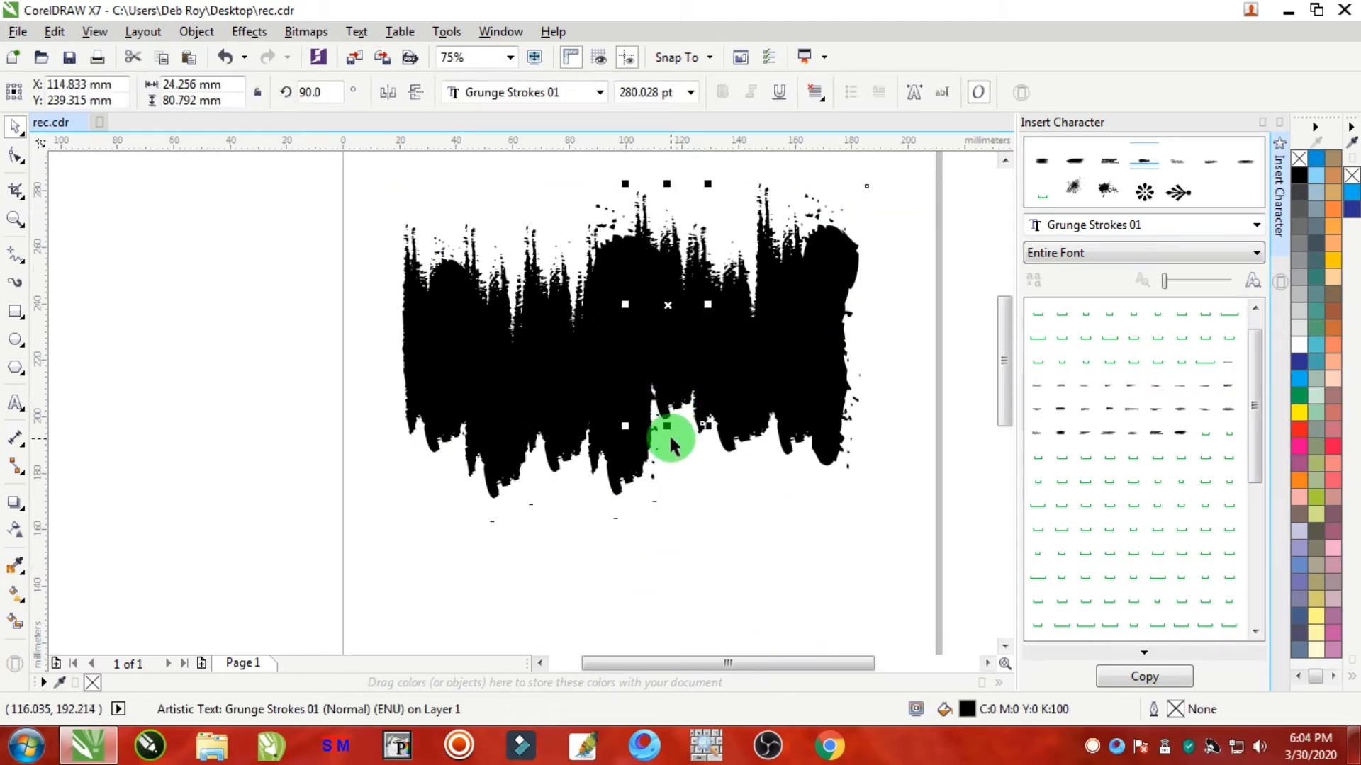
{"action": "mouse_move", "coordinate": [669, 427]}
{"action": "left_mouse_down"}
{"action": "mouse_move", "coordinate": [674, 455]}
{"action": "mouse_move", "coordinate": [716, 449]}
{"action": "mouse_move", "coordinate": [741, 371]}
{"action": "left_mouse_up"}
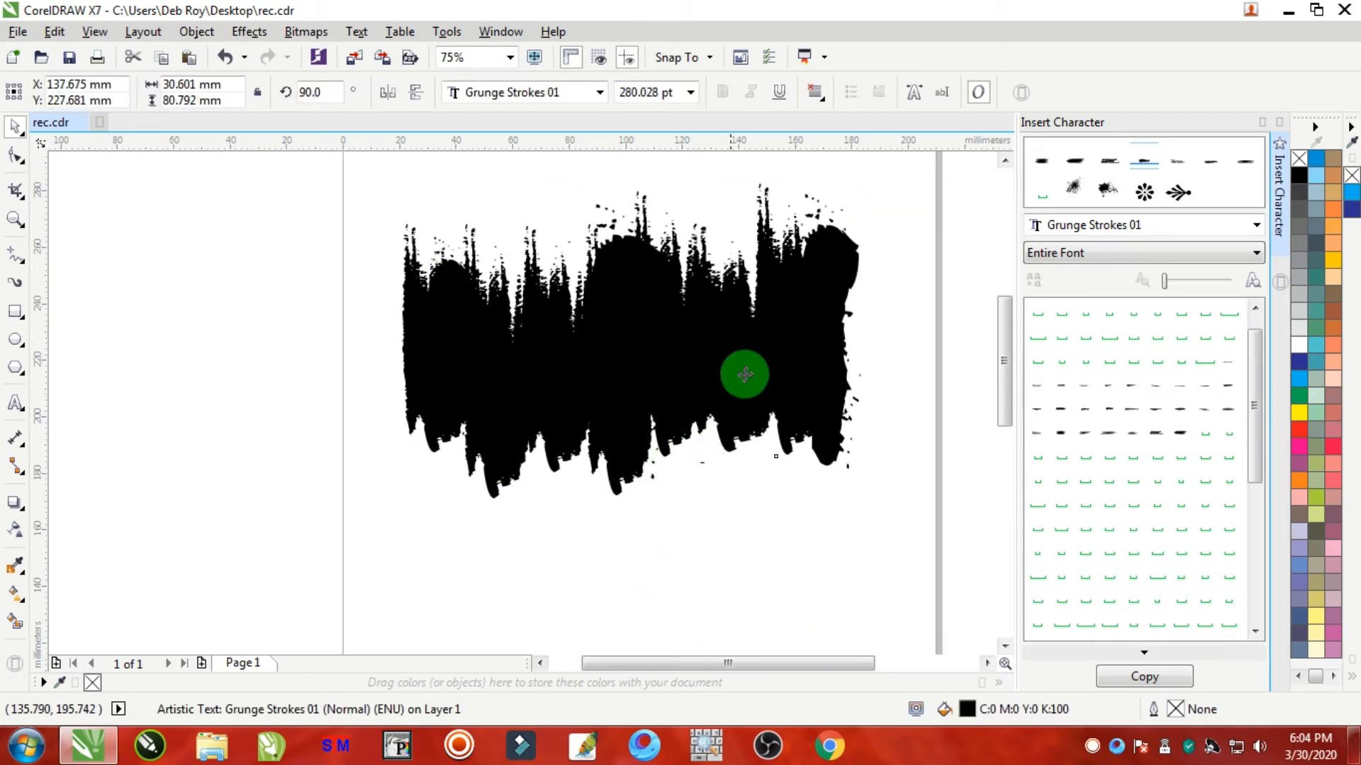
Step: Stretch the sixth bristle stroke upward to about 94 mm tall and extend its lower end further down
{"action": "left_click", "coordinate": [735, 453]}
{"action": "left_click", "coordinate": [748, 403]}
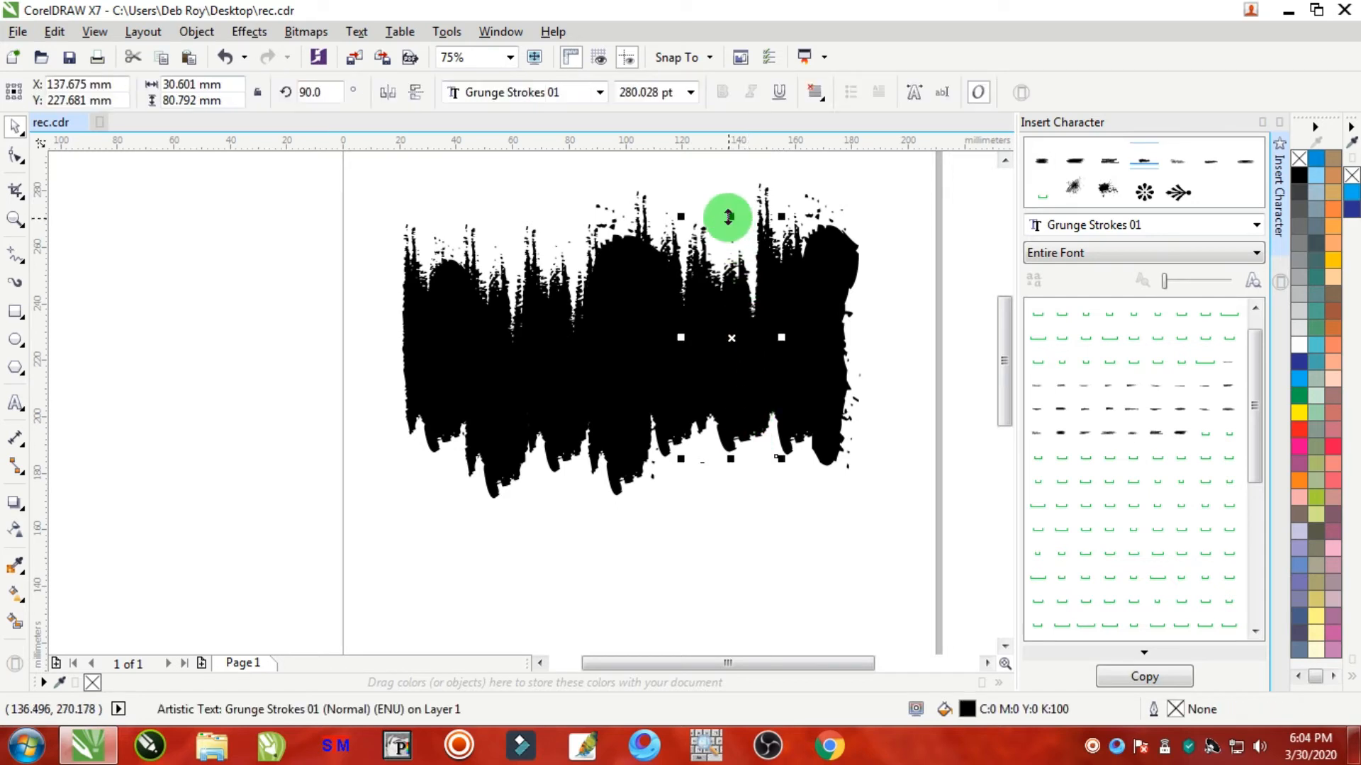
{"action": "left_click_drag", "start_coordinate": [731, 216], "coordinate": [742, 177]}
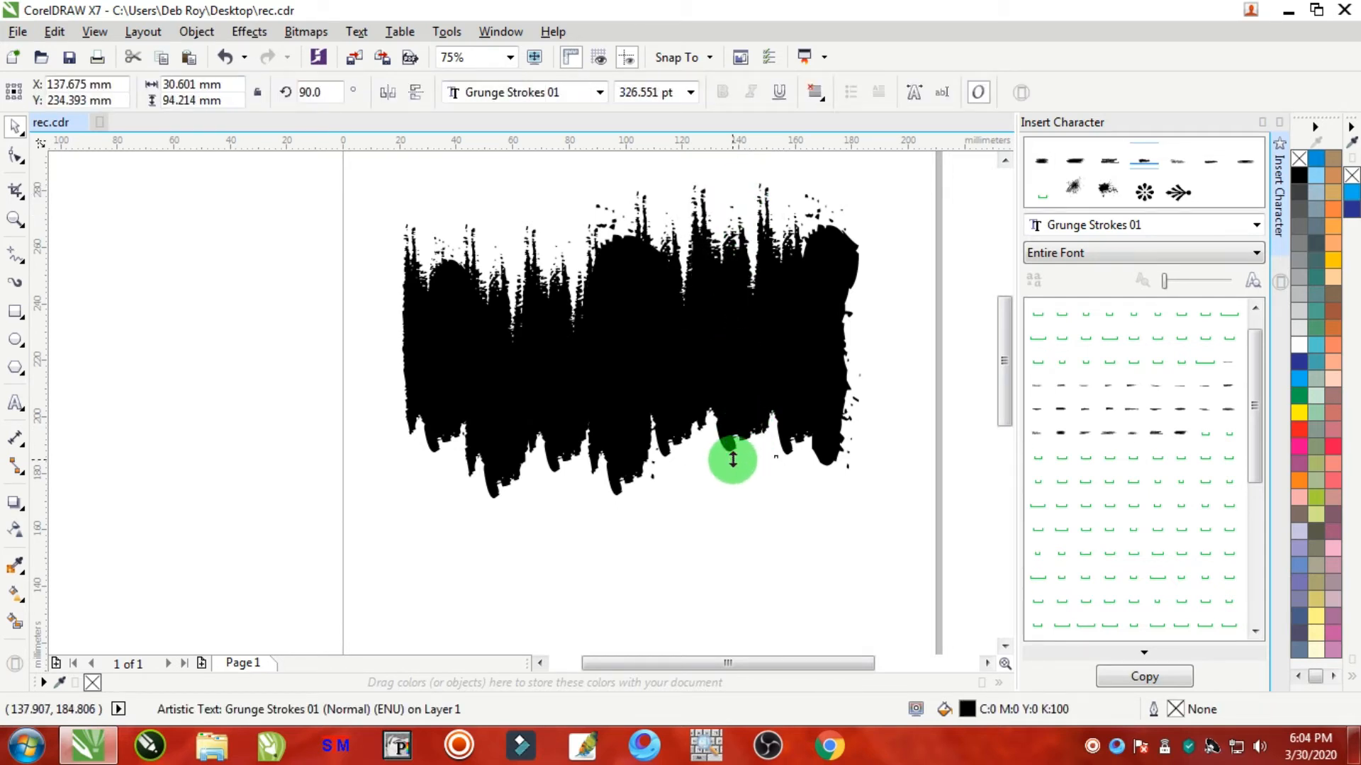
{"action": "left_click_drag", "start_coordinate": [733, 459], "coordinate": [733, 488]}
{"action": "left_click", "coordinate": [738, 573]}
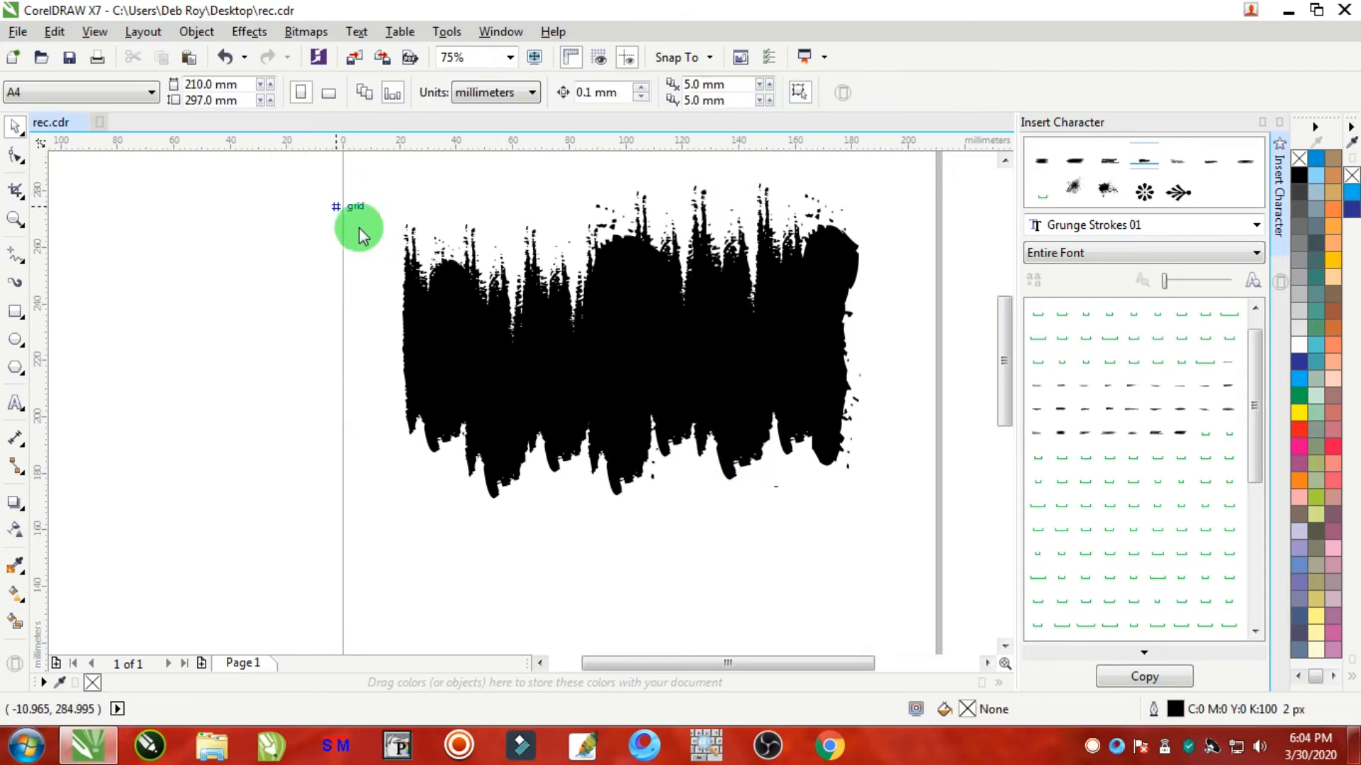
Step: Select all ten strokes, widen them together to about 176 mm and shift them slightly lower on the page
{"action": "scroll", "coordinate": [623, 371], "scroll_direction": "down", "scroll_amount": 2}
{"action": "left_click_drag", "start_coordinate": [420, 225], "coordinate": [808, 429]}
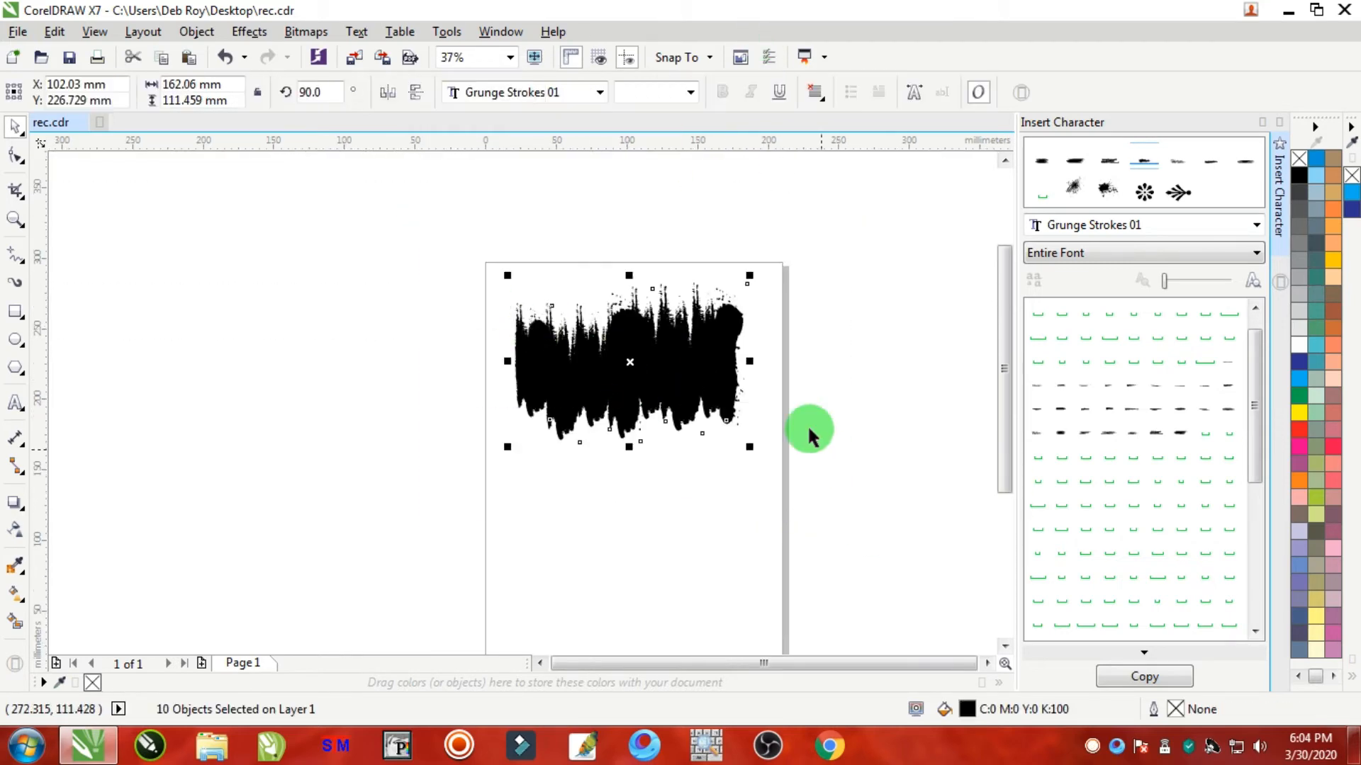
{"action": "left_click_drag", "start_coordinate": [753, 363], "coordinate": [673, 363]}
Step: Group the ten strokes and fill the group with blue (C100 M20 Y0 K0)
{"action": "right_click", "coordinate": [675, 364]}
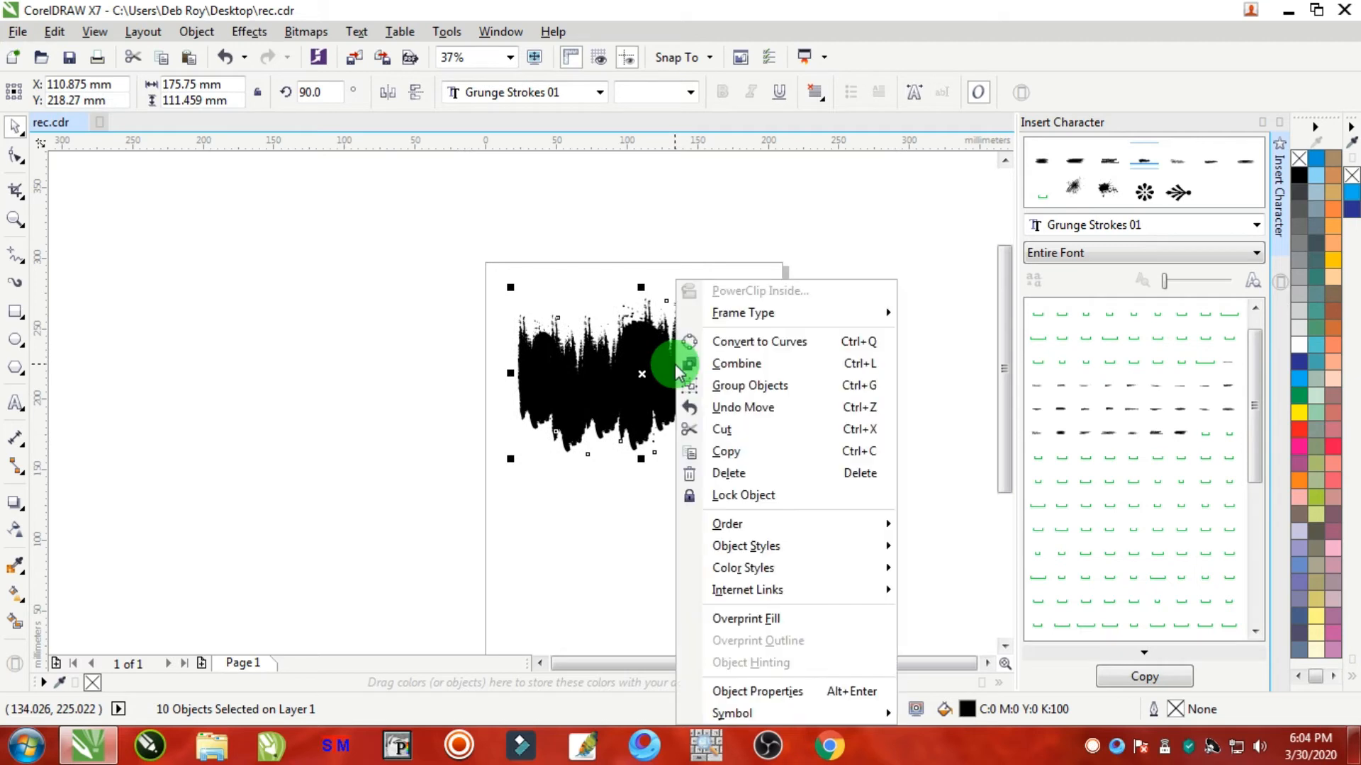
{"action": "left_click", "coordinate": [751, 387]}
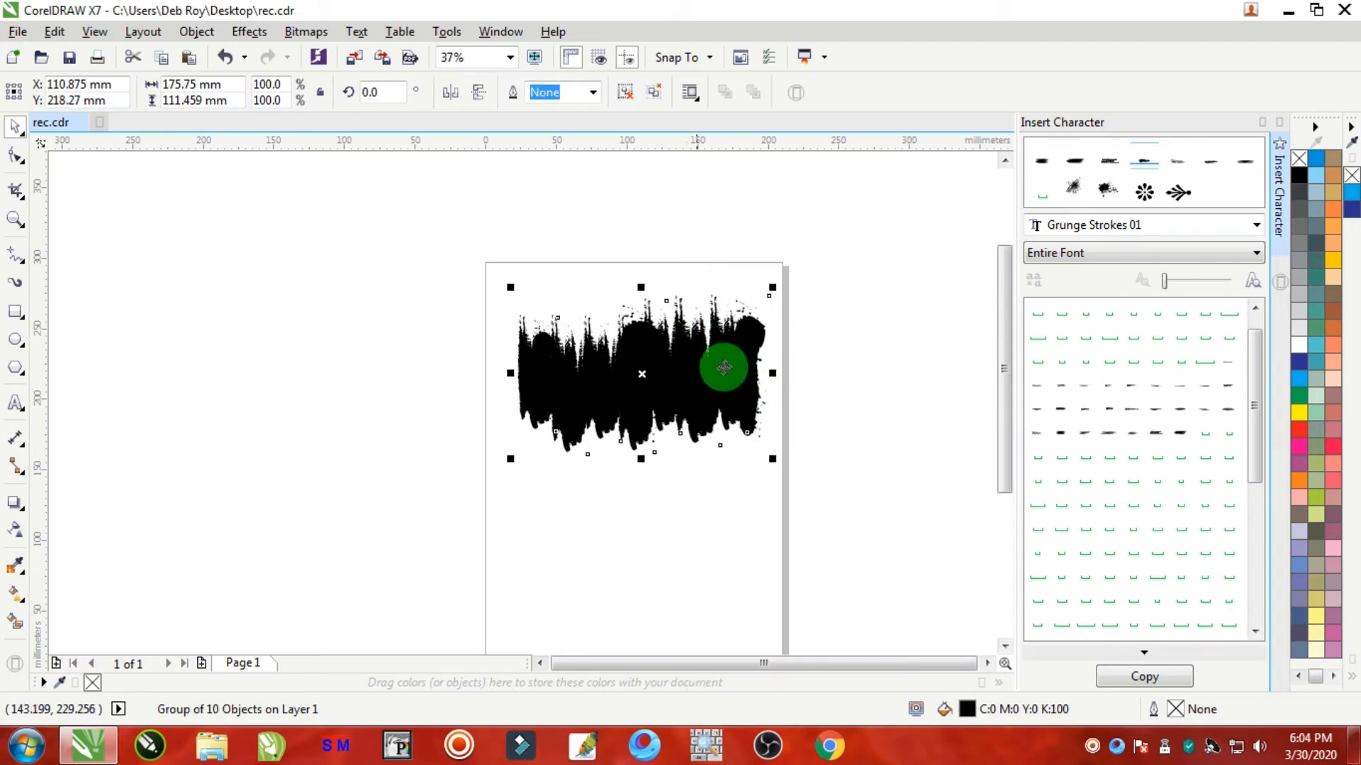
{"action": "left_click", "coordinate": [1318, 167]}
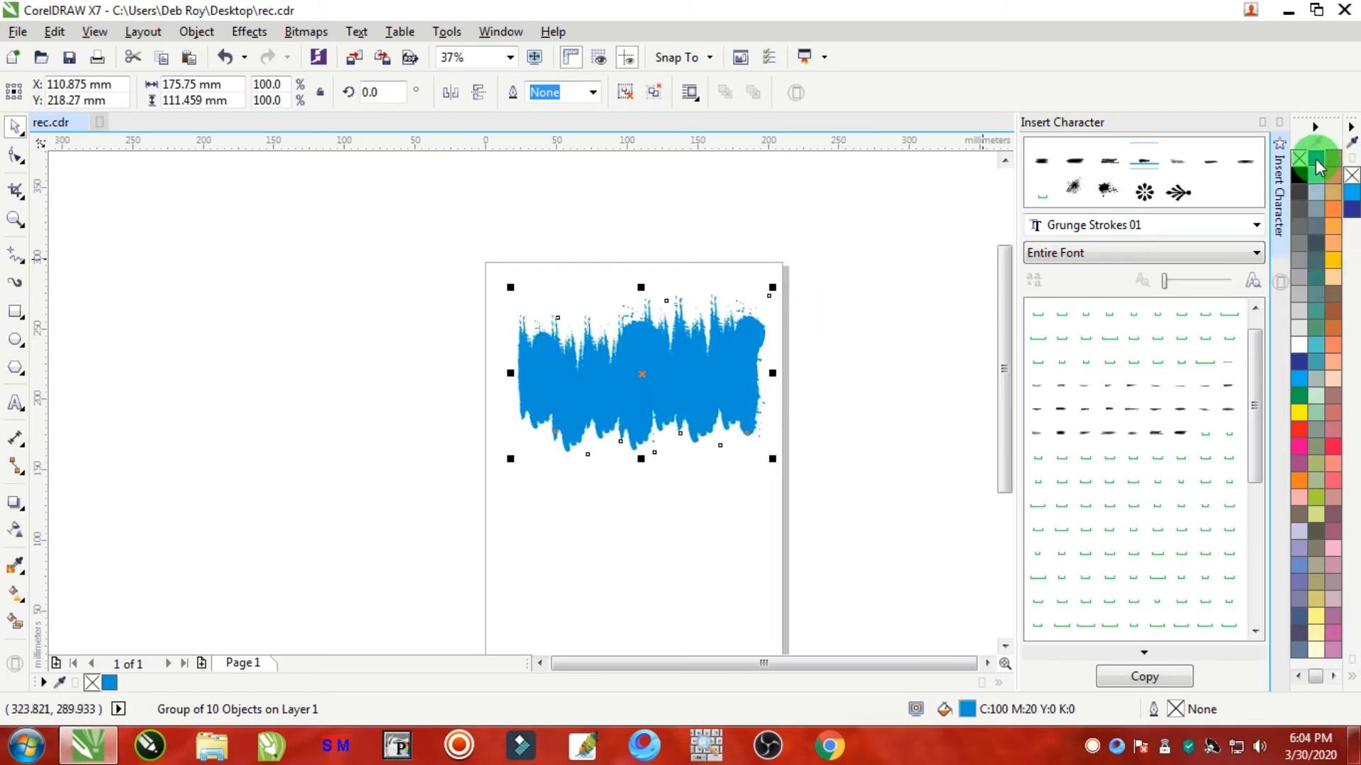
Step: Widen the blue stroke group to about 188 mm and position it roughly centred across the upper part of the page
{"action": "scroll", "coordinate": [656, 370], "scroll_direction": "up", "scroll_amount": 3}
{"action": "scroll", "coordinate": [396, 373], "scroll_direction": "down", "scroll_amount": 2}
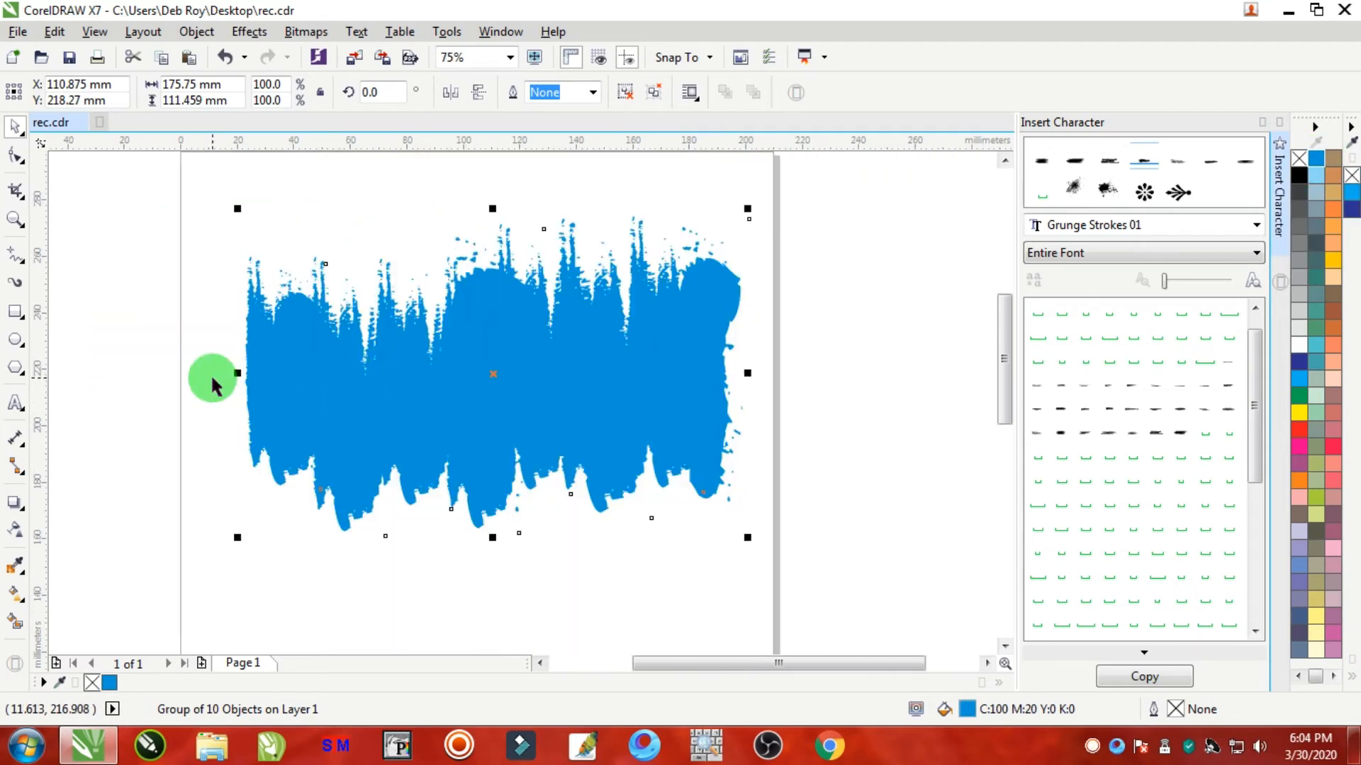
{"action": "left_click_drag", "start_coordinate": [233, 374], "coordinate": [353, 359]}
{"action": "left_click_drag", "start_coordinate": [499, 358], "coordinate": [507, 341]}
{"action": "scroll", "coordinate": [556, 383], "scroll_direction": "down", "scroll_amount": 2}
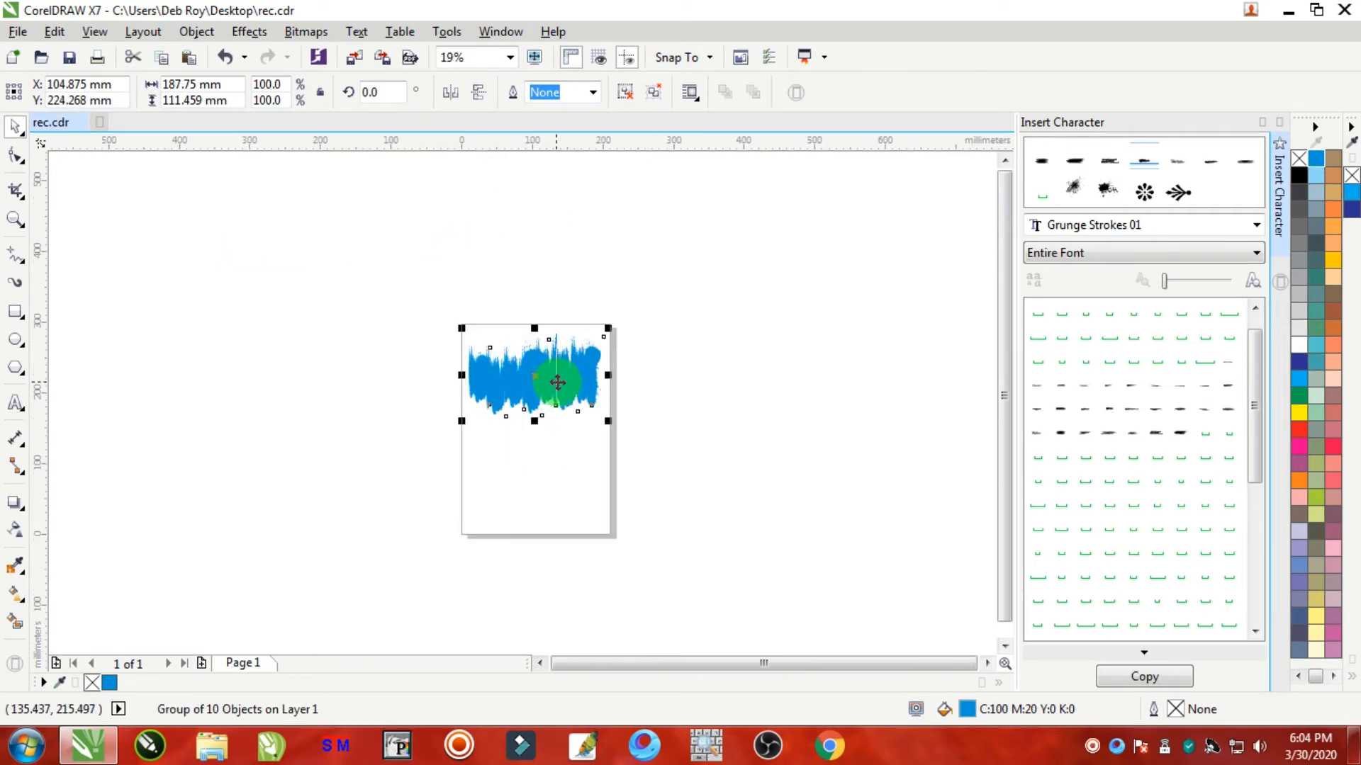
{"action": "scroll", "coordinate": [565, 389], "scroll_direction": "up", "scroll_amount": 2}
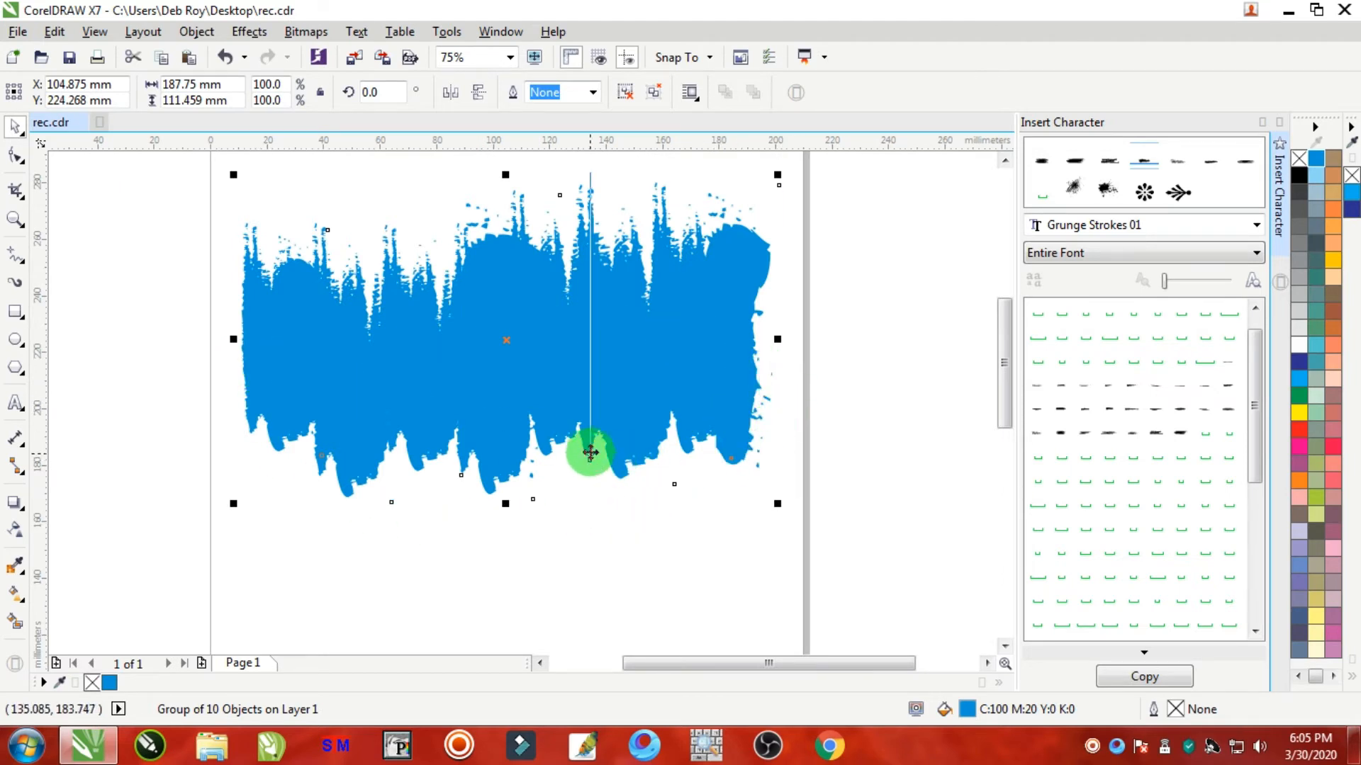
{"action": "mouse_move", "coordinate": [560, 296]}
{"action": "left_mouse_down"}
{"action": "mouse_move", "coordinate": [522, 304]}
{"action": "mouse_move", "coordinate": [566, 300]}
{"action": "left_mouse_up"}
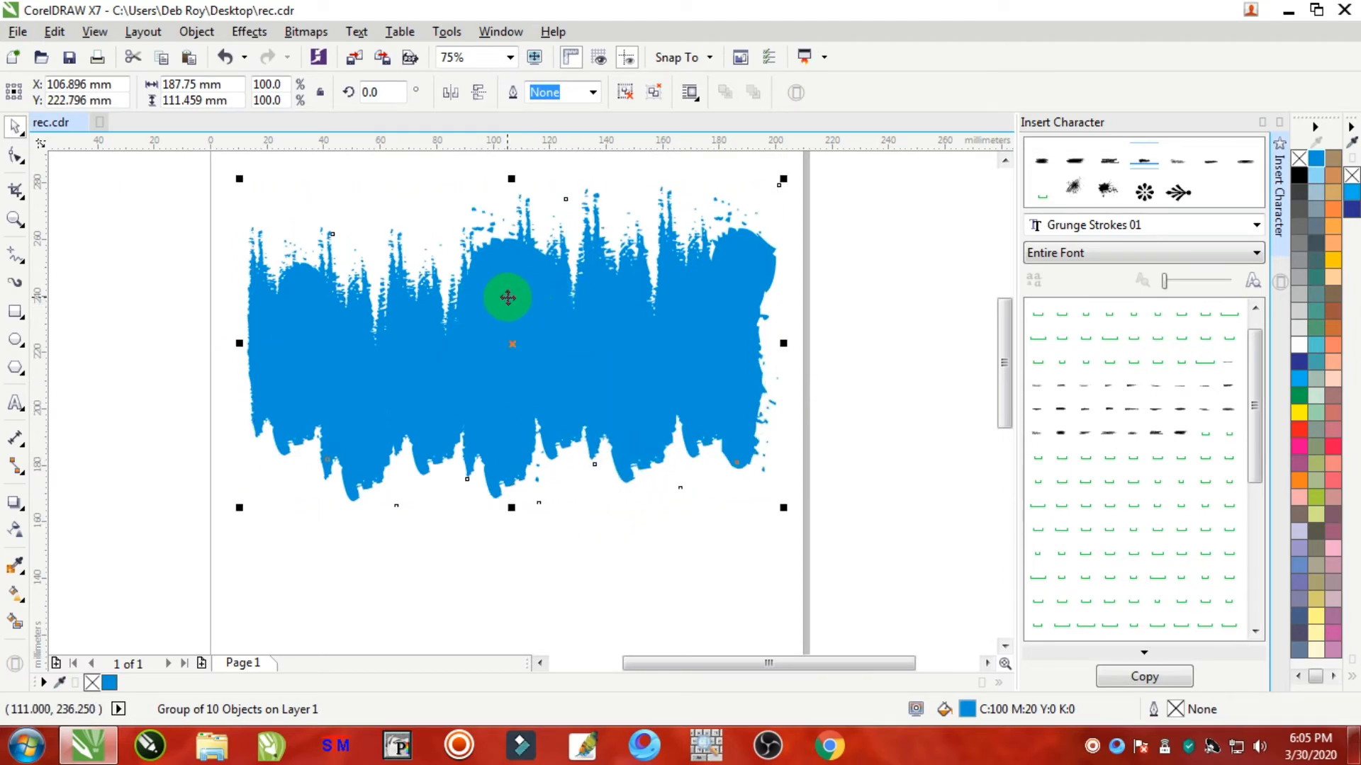
Step: Apply a vertical linear transparency to the group, fading from opaque at mid-height to 100 percent transparent near the lower edge
{"action": "left_click", "coordinate": [14, 533]}
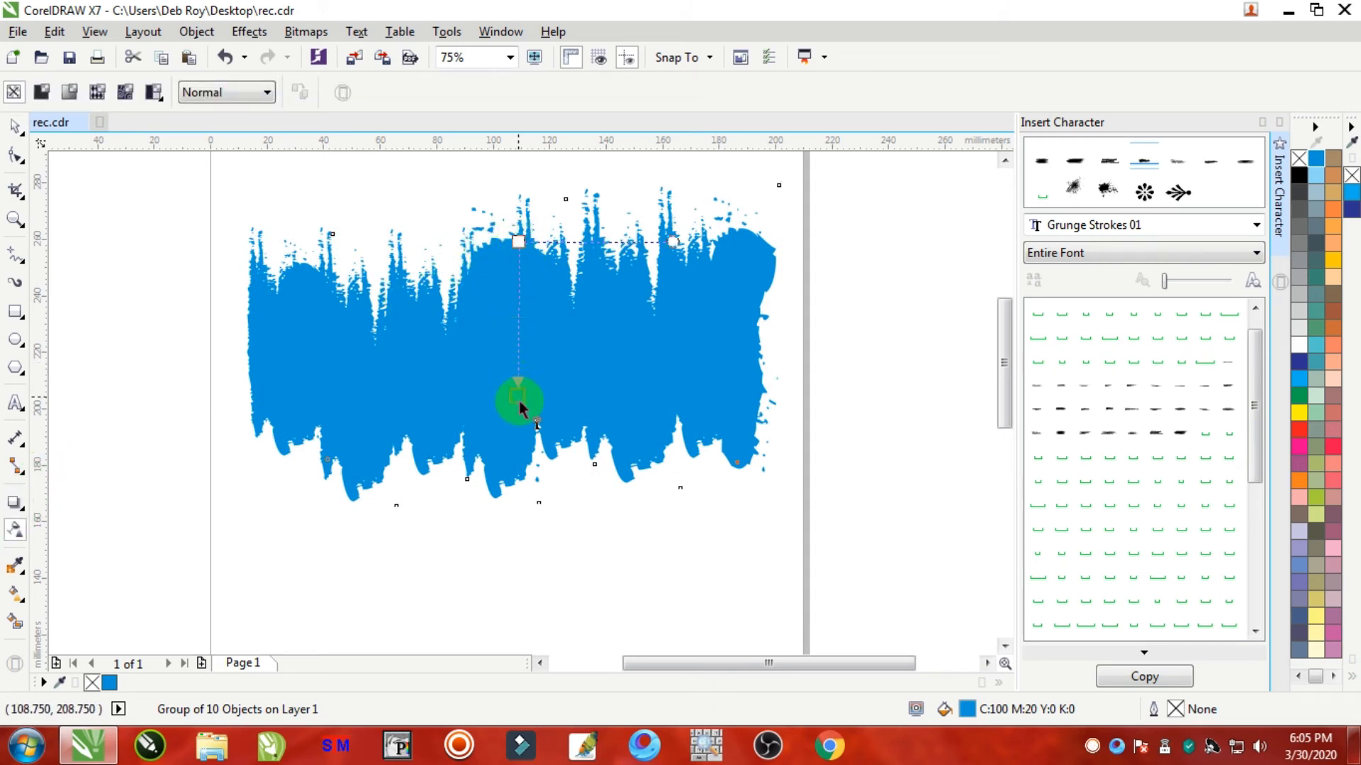
{"action": "left_click_drag", "start_coordinate": [519, 403], "coordinate": [517, 461]}
{"action": "left_click_drag", "start_coordinate": [519, 242], "coordinate": [522, 345]}
{"action": "left_click_drag", "start_coordinate": [517, 461], "coordinate": [517, 431]}
{"action": "left_click_drag", "start_coordinate": [523, 343], "coordinate": [517, 323]}
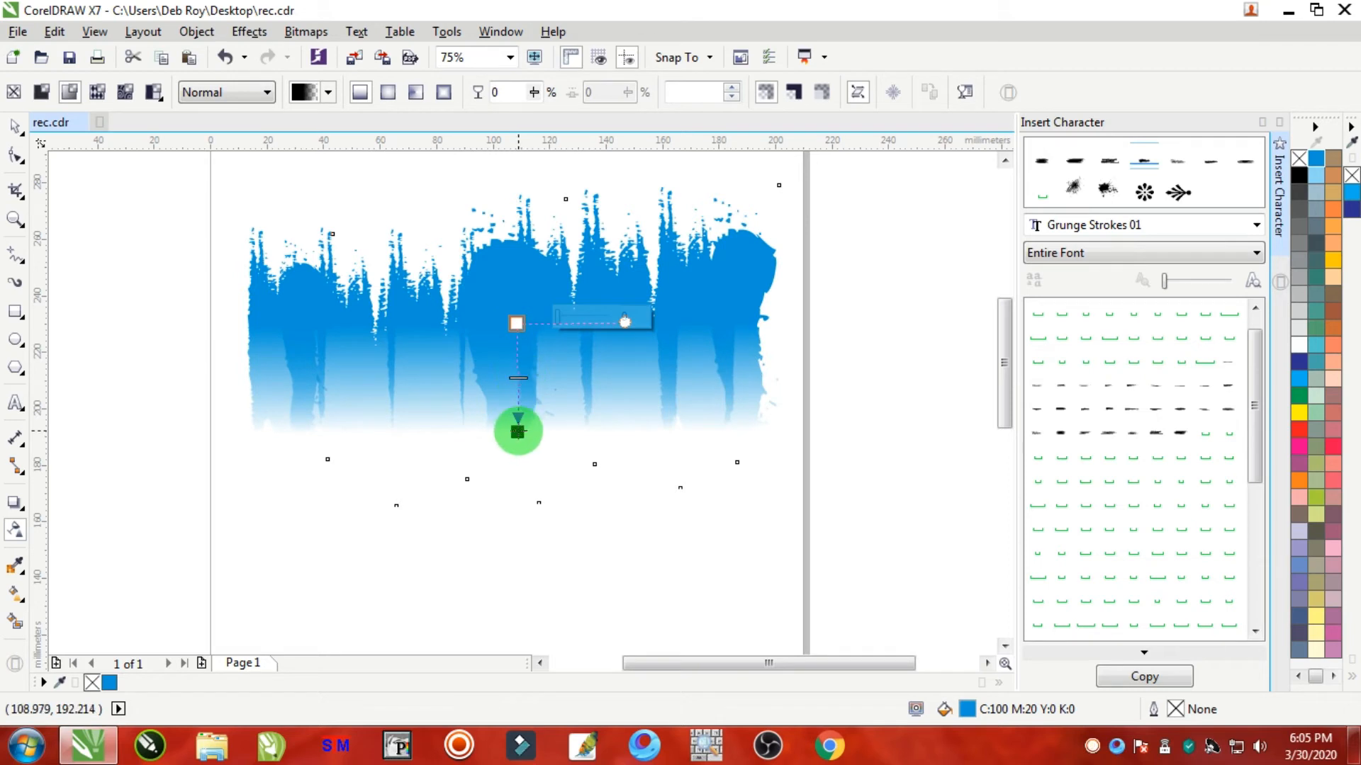
{"action": "mouse_move", "coordinate": [516, 429]}
{"action": "left_mouse_down"}
{"action": "mouse_move", "coordinate": [517, 461]}
{"action": "mouse_move", "coordinate": [516, 440]}
{"action": "left_mouse_up"}
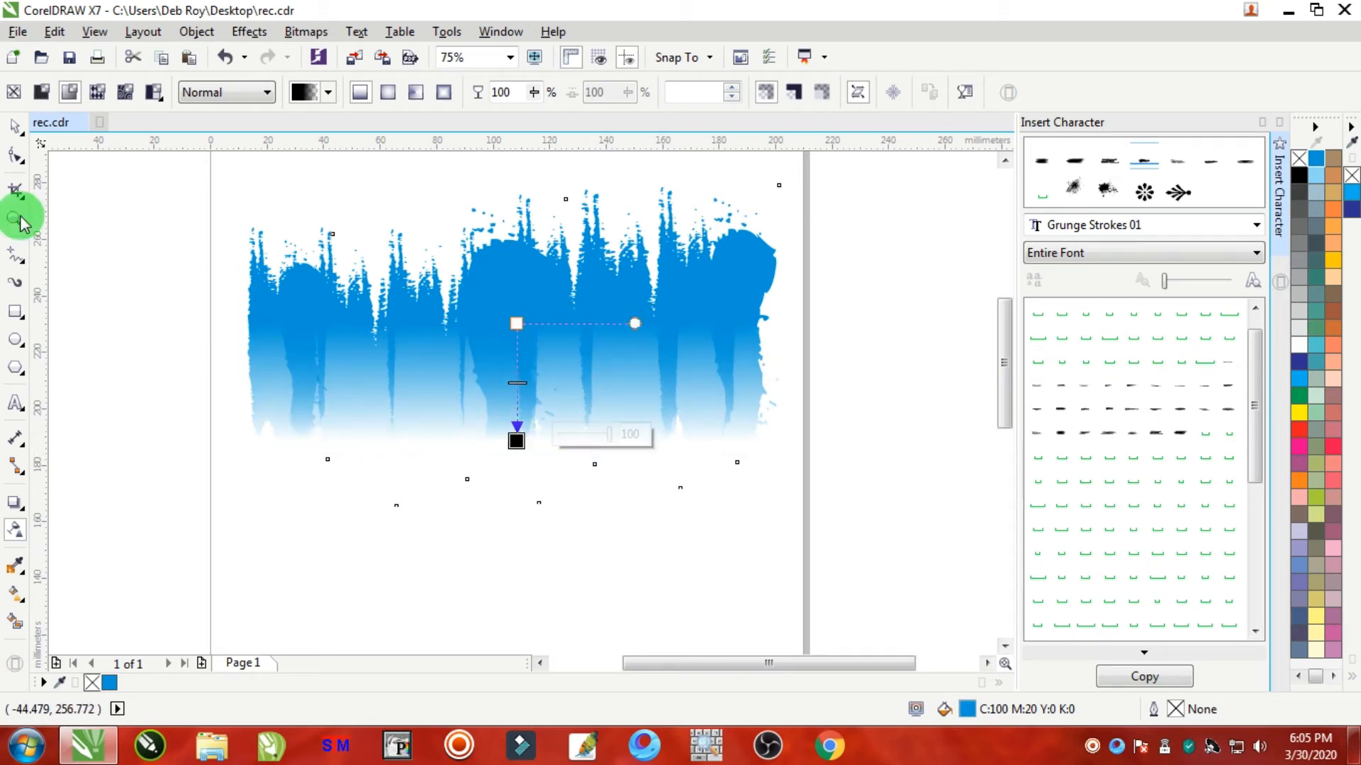
{"action": "left_click", "coordinate": [15, 126]}
{"action": "scroll", "coordinate": [301, 327], "scroll_direction": "down", "scroll_amount": 2}
{"action": "left_click", "coordinate": [647, 270]}
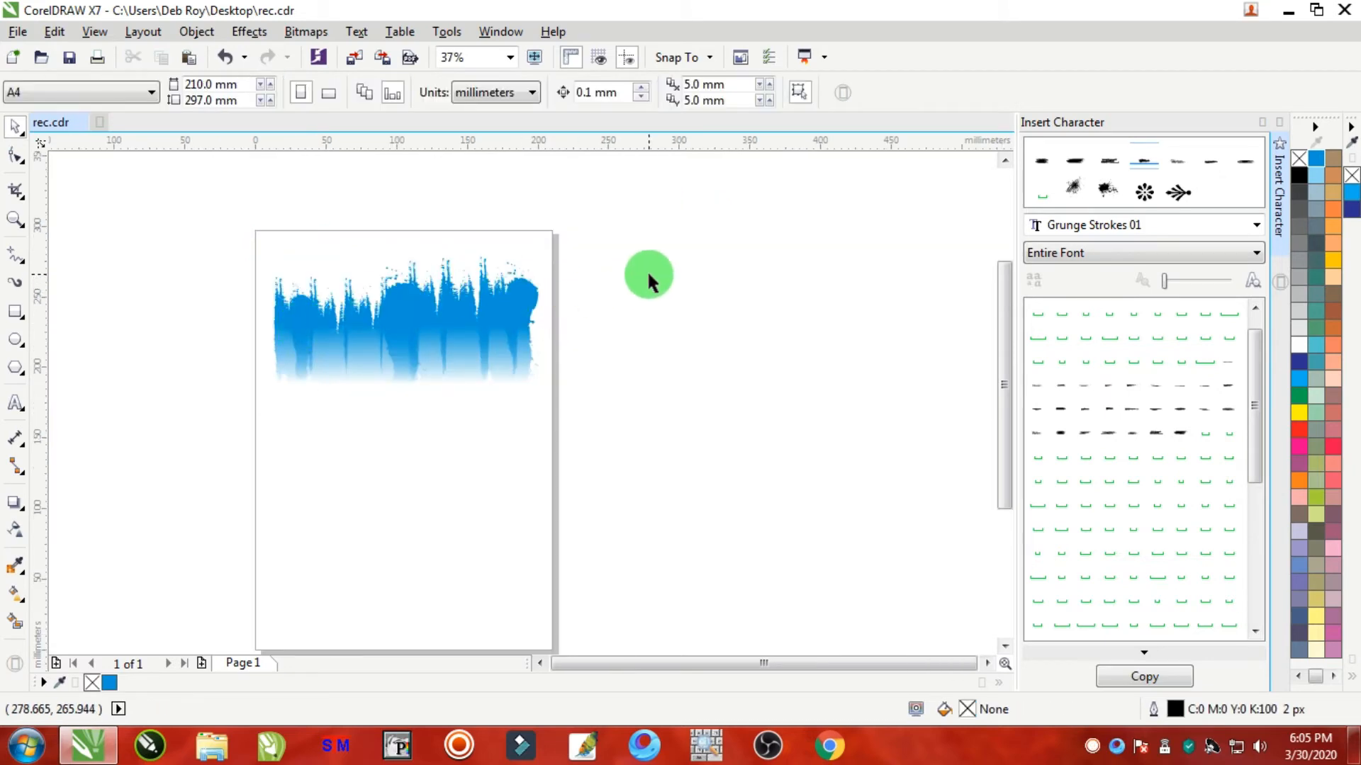
{"action": "scroll", "coordinate": [415, 341], "scroll_direction": "up", "scroll_amount": 4}
{"action": "scroll", "coordinate": [419, 342], "scroll_direction": "down", "scroll_amount": 4}
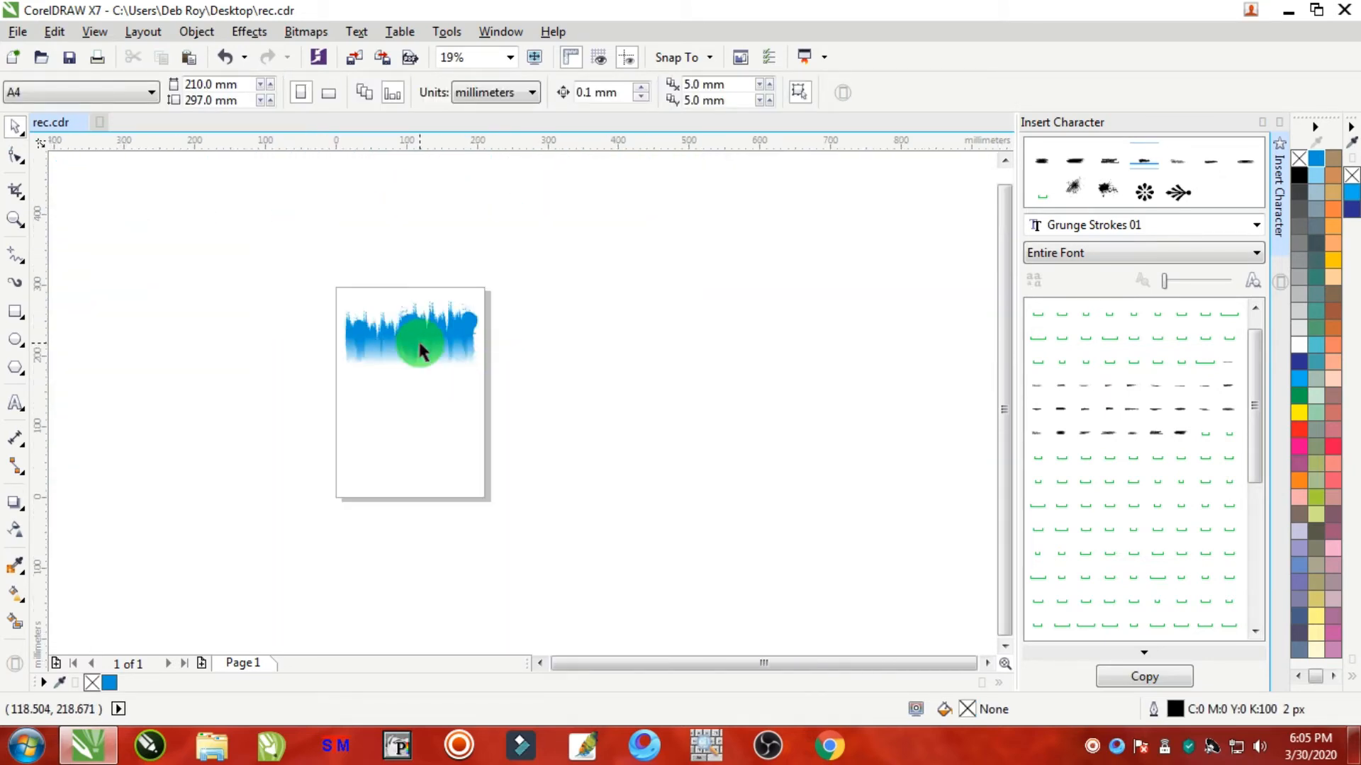
Step: Add artistic text below the blue strokes on five lines: Summer, SALE, Weekend, THIS WEEKEND ONLY, SPECIAL OFFER
{"action": "scroll", "coordinate": [418, 340], "scroll_direction": "up", "scroll_amount": 2}
{"action": "left_click", "coordinate": [437, 350]}
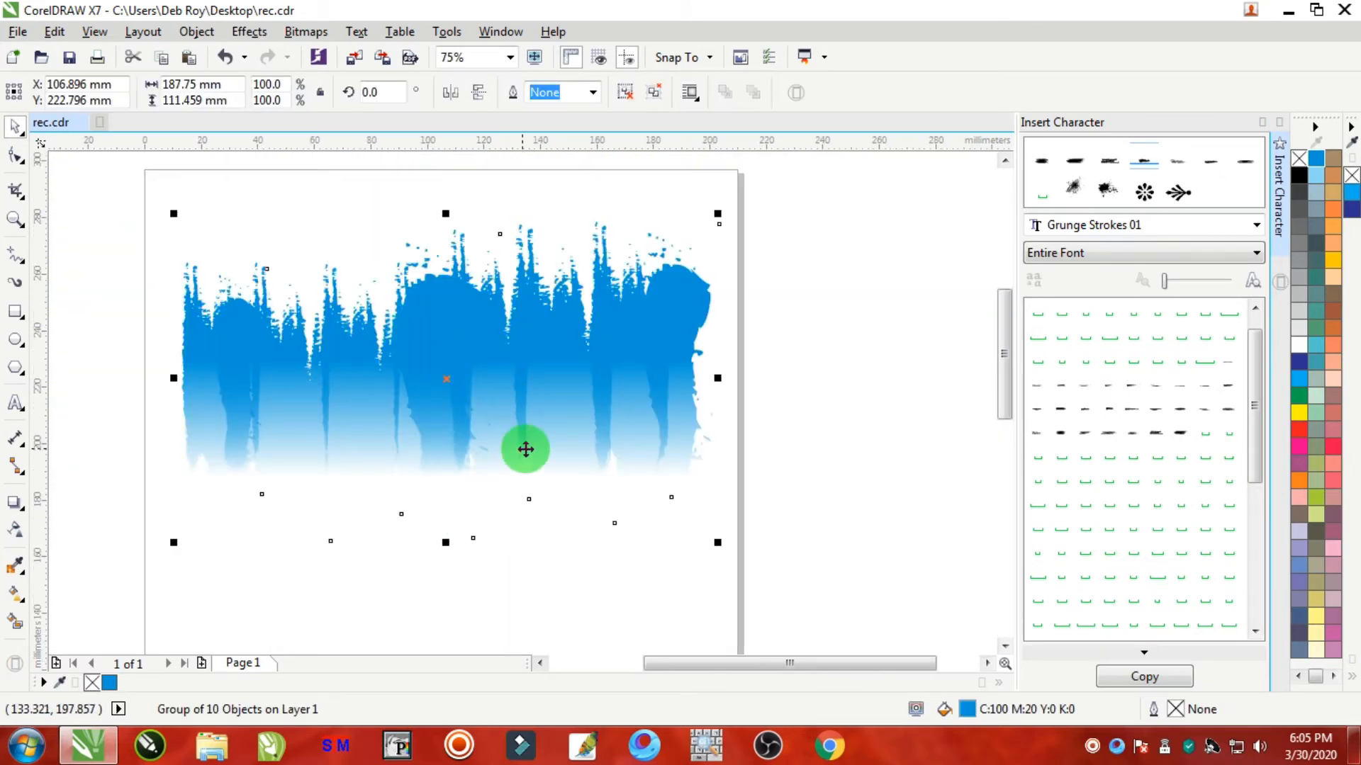
{"action": "scroll", "coordinate": [525, 447], "scroll_direction": "down", "scroll_amount": 2}
{"action": "scroll", "coordinate": [496, 469], "scroll_direction": "up", "scroll_amount": 2}
{"action": "left_click", "coordinate": [15, 402]}
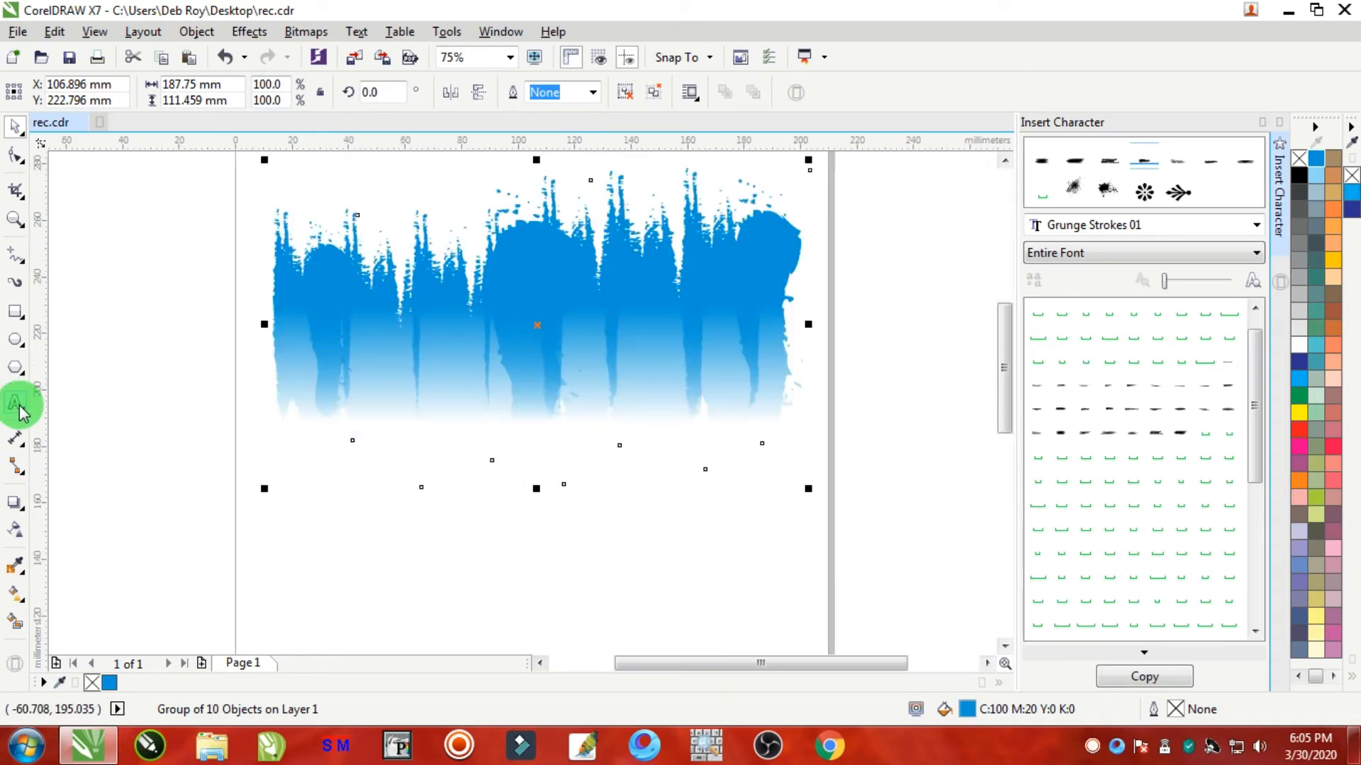
{"action": "left_click", "coordinate": [350, 530]}
{"action": "type", "text": "Summer"}
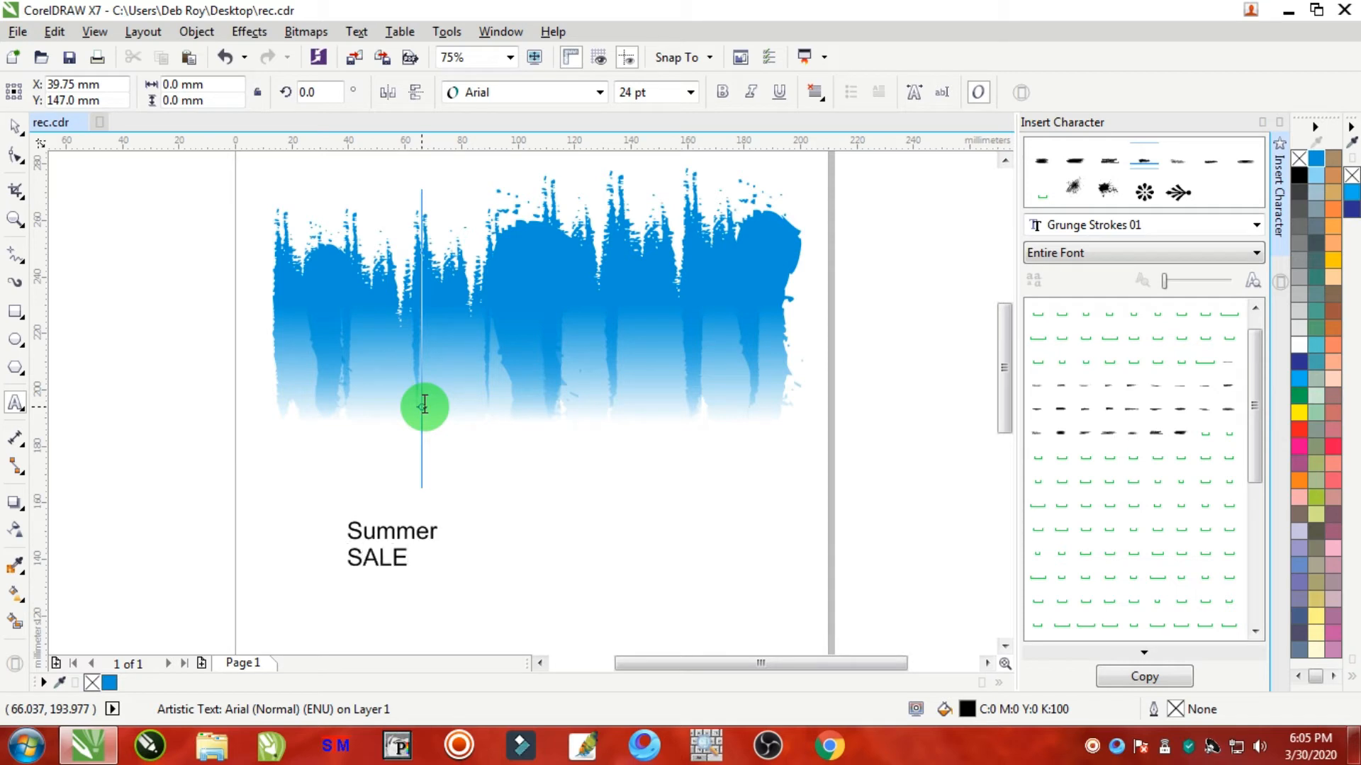
{"action": "key", "text": "ctrl+shift+Left"}
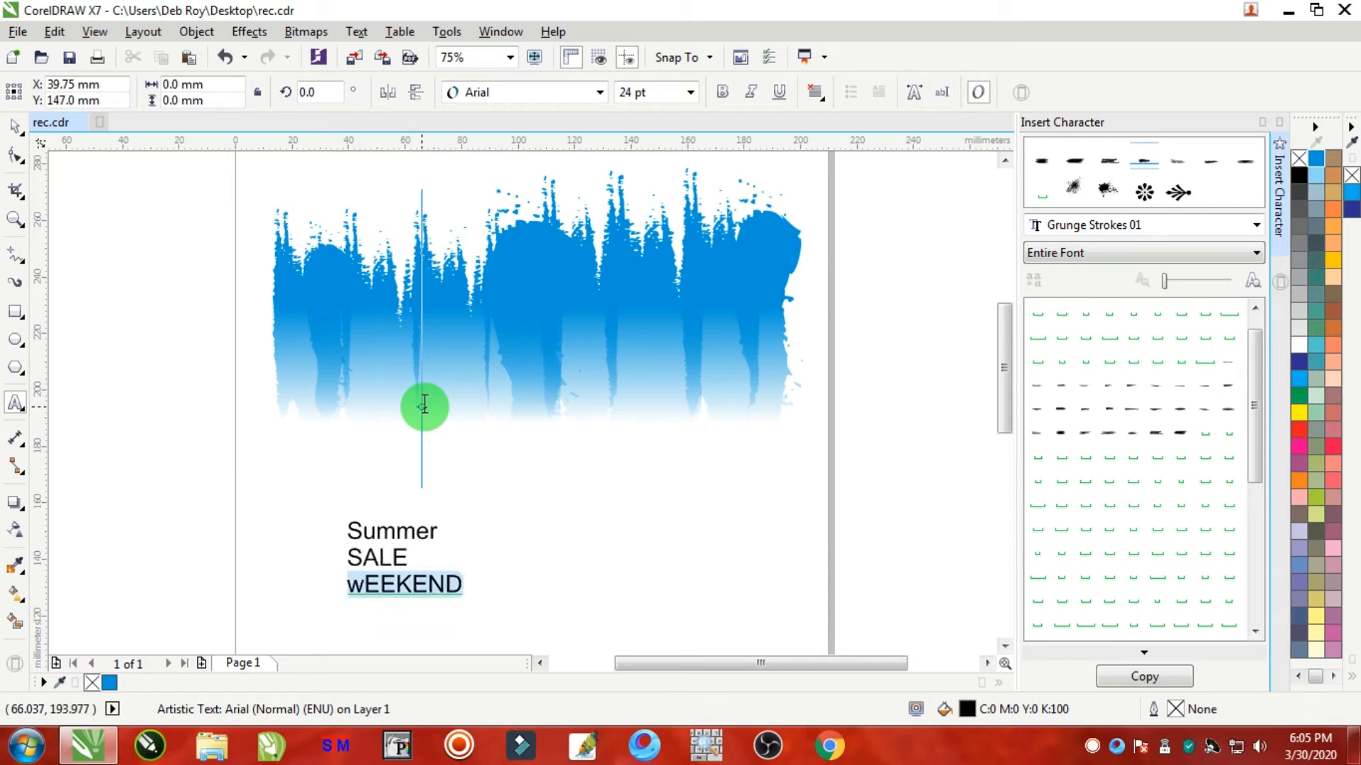
{"action": "type", "text": "Weekend"}
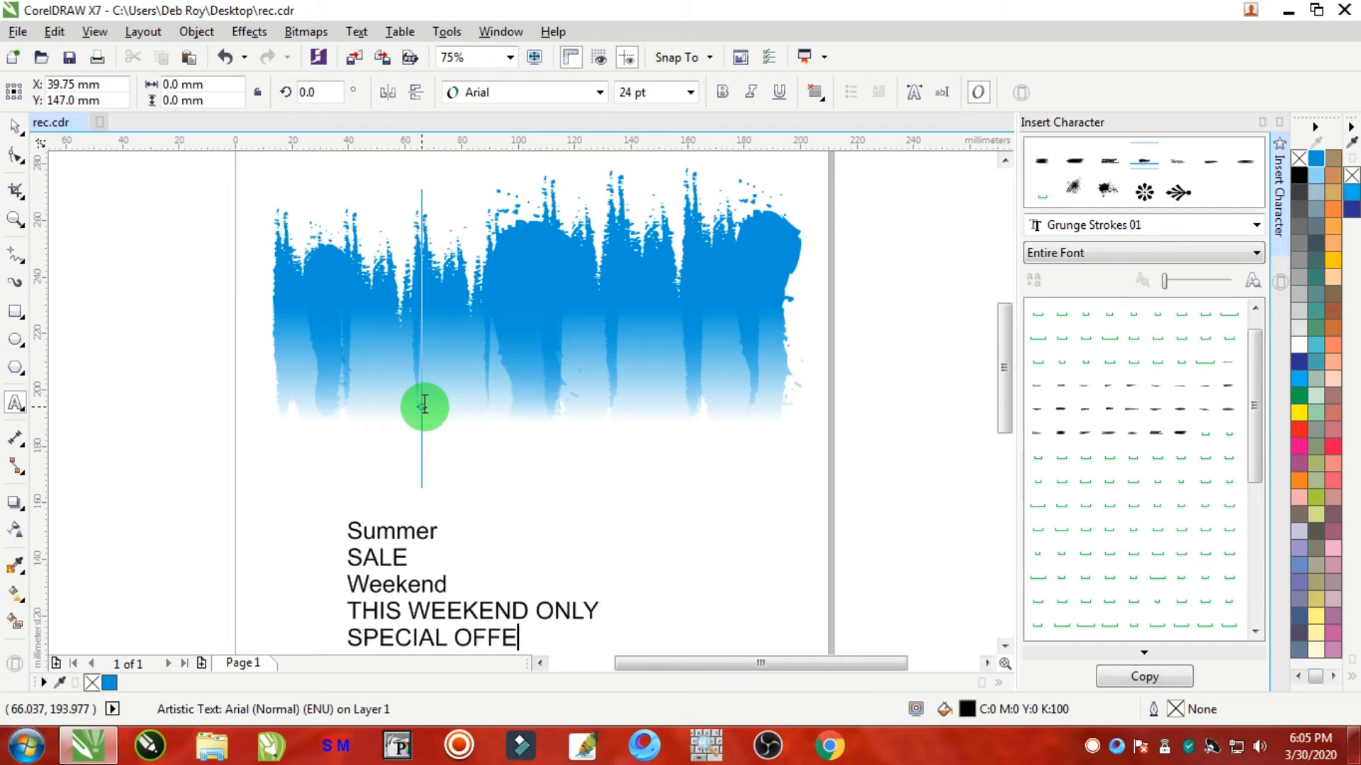
{"action": "type", "text": "R"}
{"action": "key", "text": "ctrl+space"}
{"action": "scroll", "coordinate": [610, 294], "scroll_direction": "down", "scroll_amount": 2}
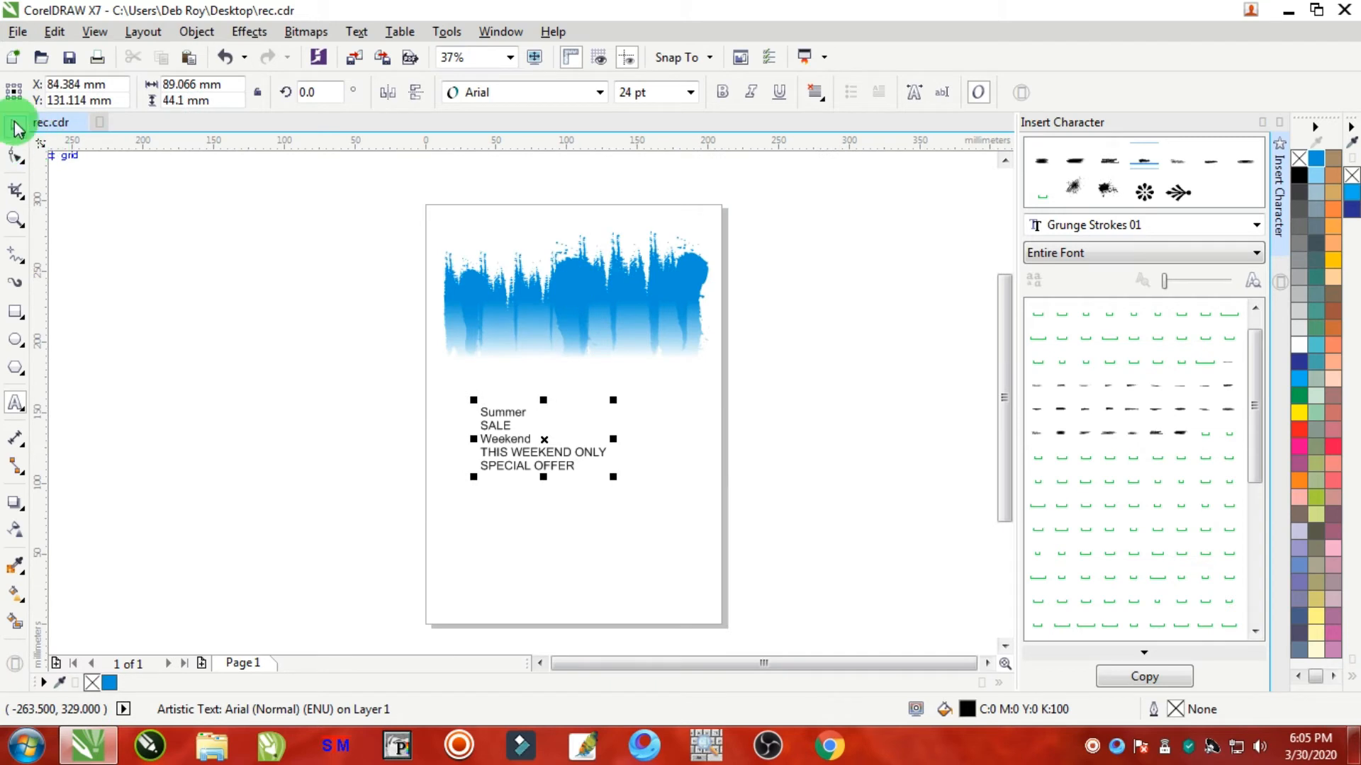
{"action": "left_click", "coordinate": [647, 198]}
Step: Insert a Grunge Strokes 01 brush stroke about 149 mm wide, close Insert Character and place the stroke over the blue group's faded lower edge
{"action": "left_click", "coordinate": [1089, 198]}
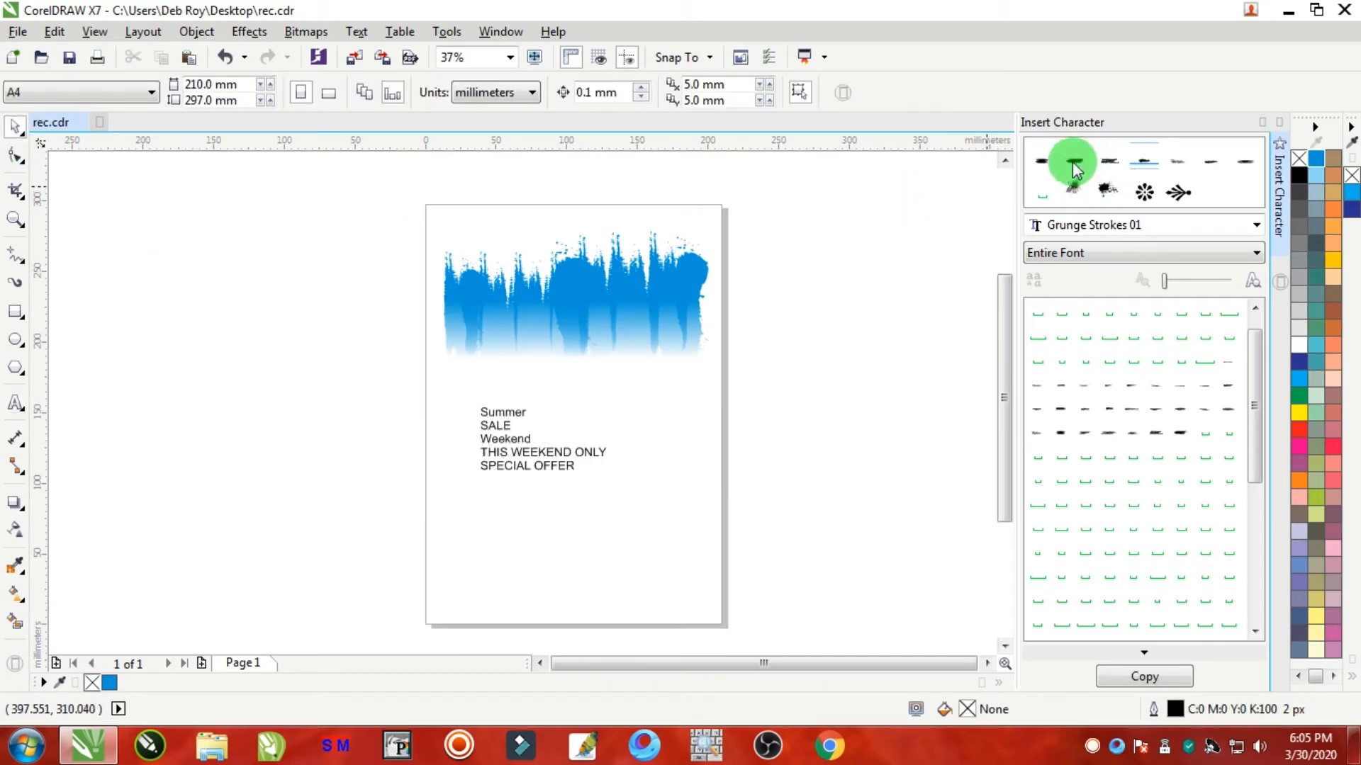
{"action": "mouse_move", "coordinate": [1109, 168]}
{"action": "left_mouse_down"}
{"action": "mouse_move", "coordinate": [888, 189]}
{"action": "mouse_move", "coordinate": [827, 225]}
{"action": "mouse_move", "coordinate": [822, 244]}
{"action": "mouse_move", "coordinate": [628, 295]}
{"action": "mouse_move", "coordinate": [699, 283]}
{"action": "mouse_move", "coordinate": [596, 340]}
{"action": "left_mouse_up"}
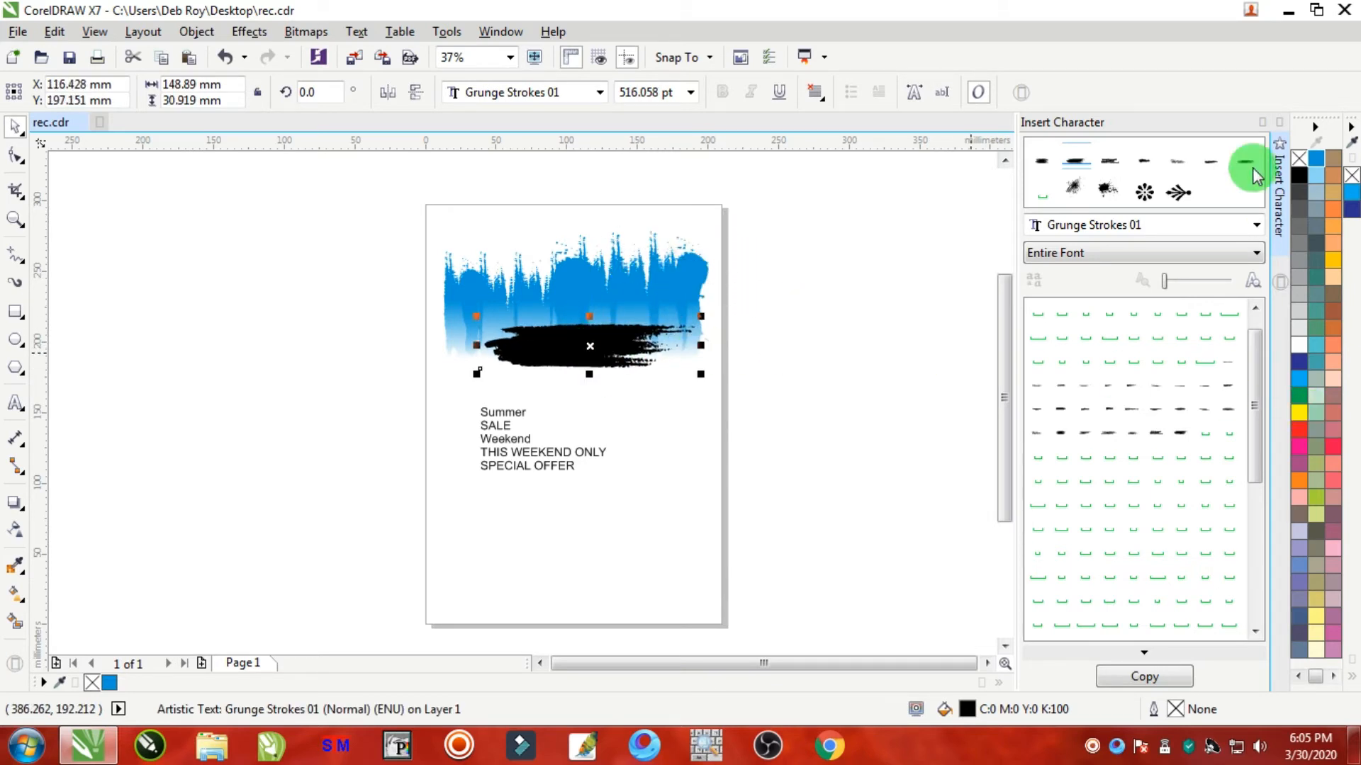
{"action": "left_click", "coordinate": [1278, 122]}
{"action": "left_click", "coordinate": [890, 312]}
{"action": "left_click", "coordinate": [791, 348]}
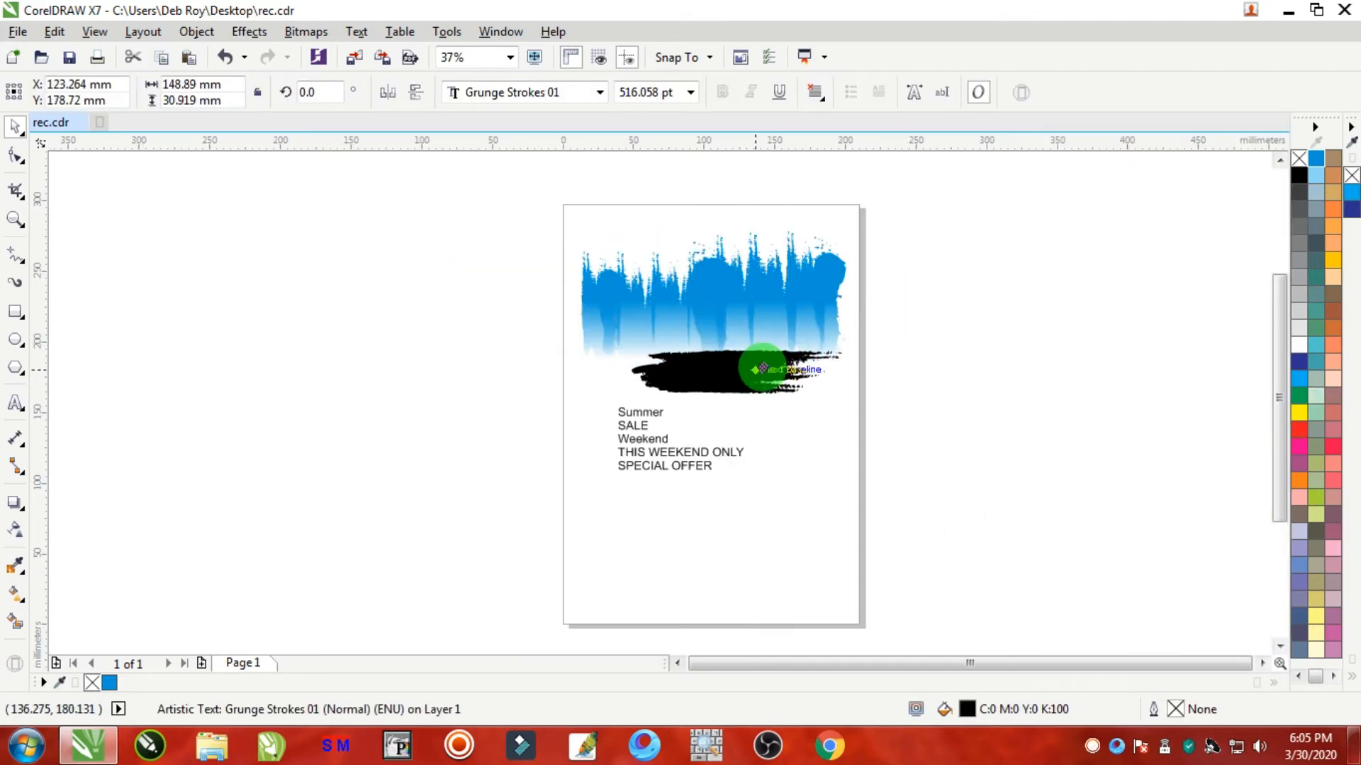
Step: Fill the black brush stroke with magenta (C0 M100 Y0 K0)
{"action": "scroll", "coordinate": [772, 361], "scroll_direction": "up", "scroll_amount": 5}
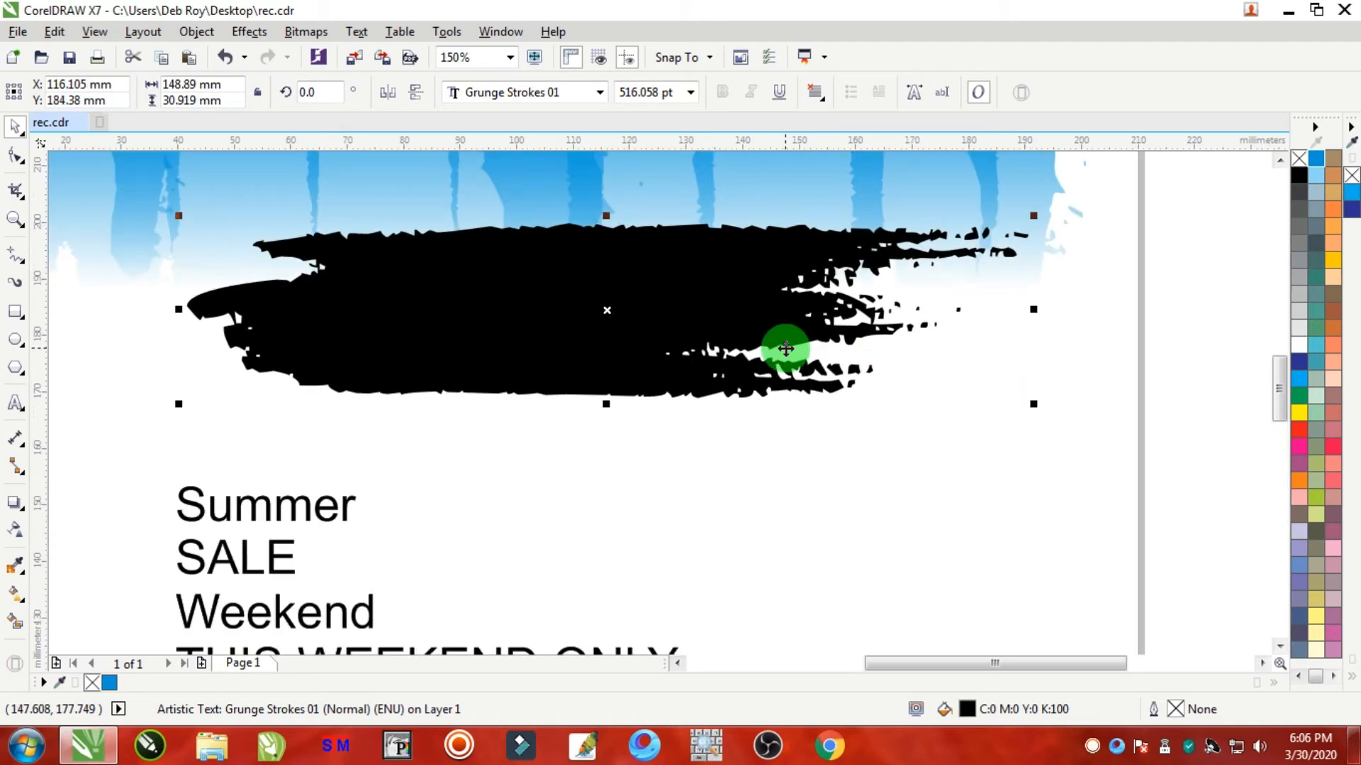
{"action": "scroll", "coordinate": [776, 342], "scroll_direction": "down", "scroll_amount": 5}
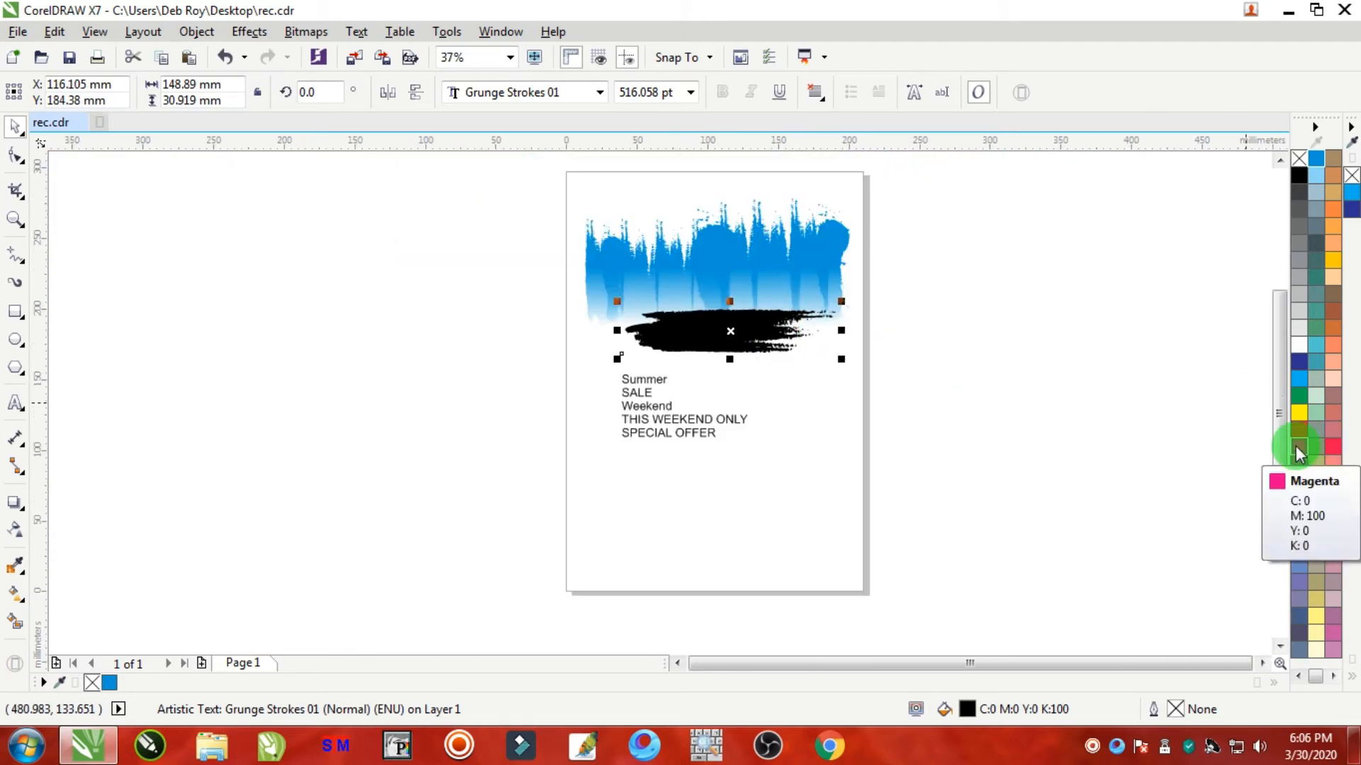
{"action": "left_click", "coordinate": [1297, 446]}
Step: Apply a single-arc envelope to the magenta stroke, bowing both its upper and lower edges upward
{"action": "scroll", "coordinate": [772, 334], "scroll_direction": "up", "scroll_amount": 5}
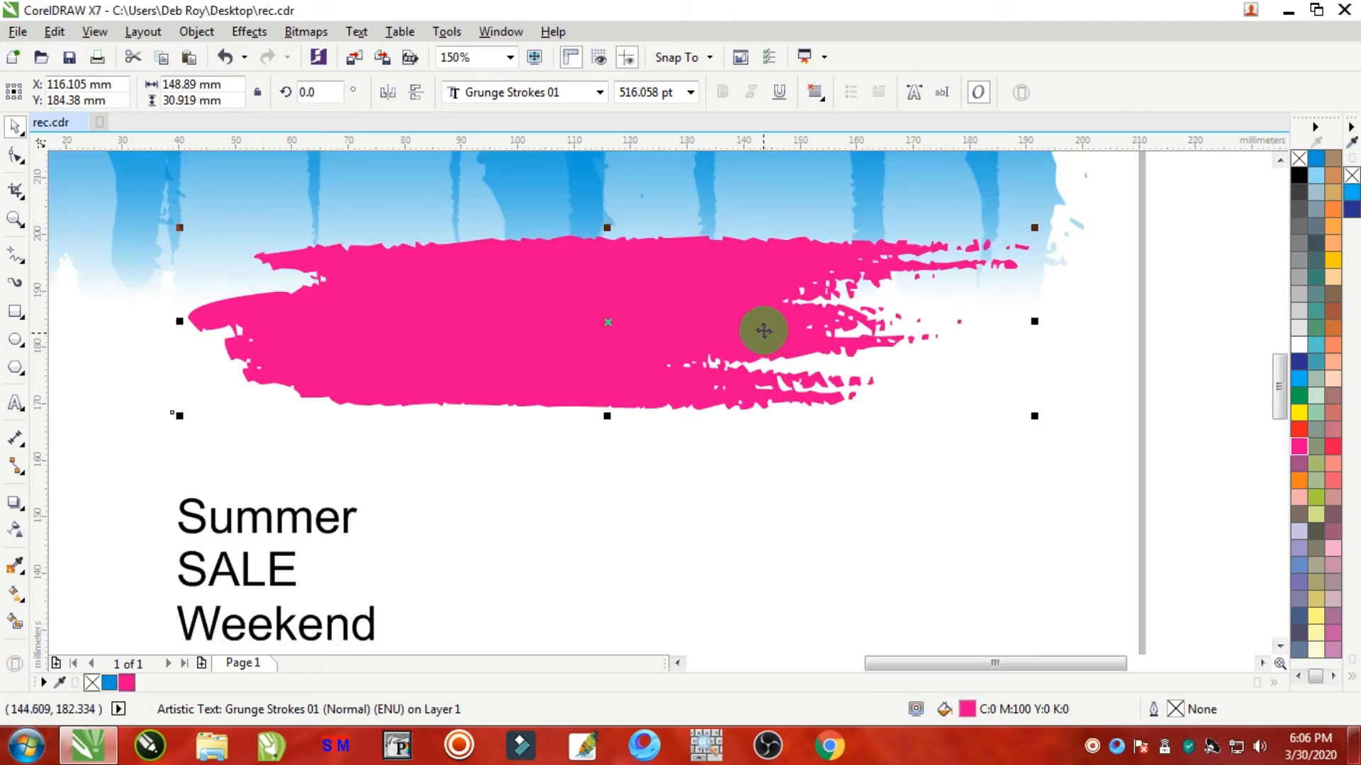
{"action": "left_click", "coordinate": [15, 505]}
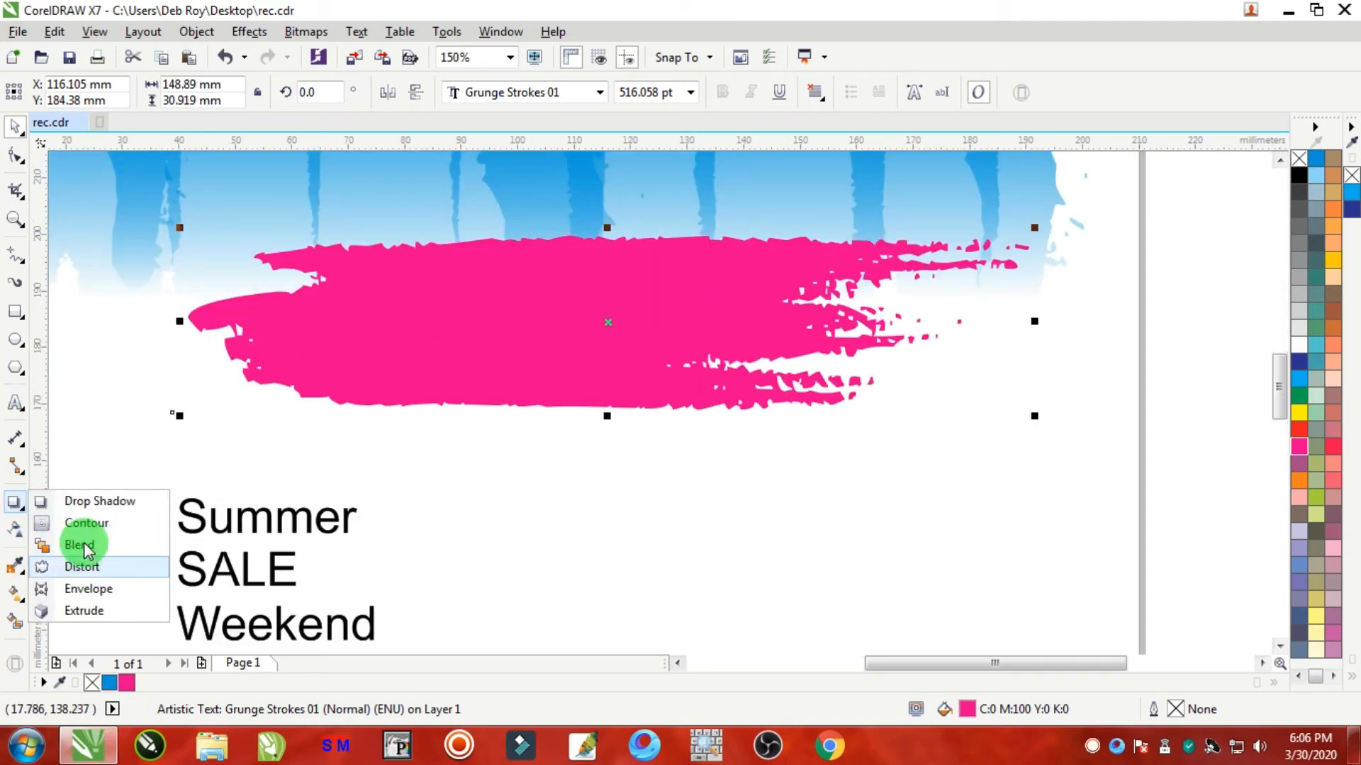
{"action": "left_click", "coordinate": [88, 590]}
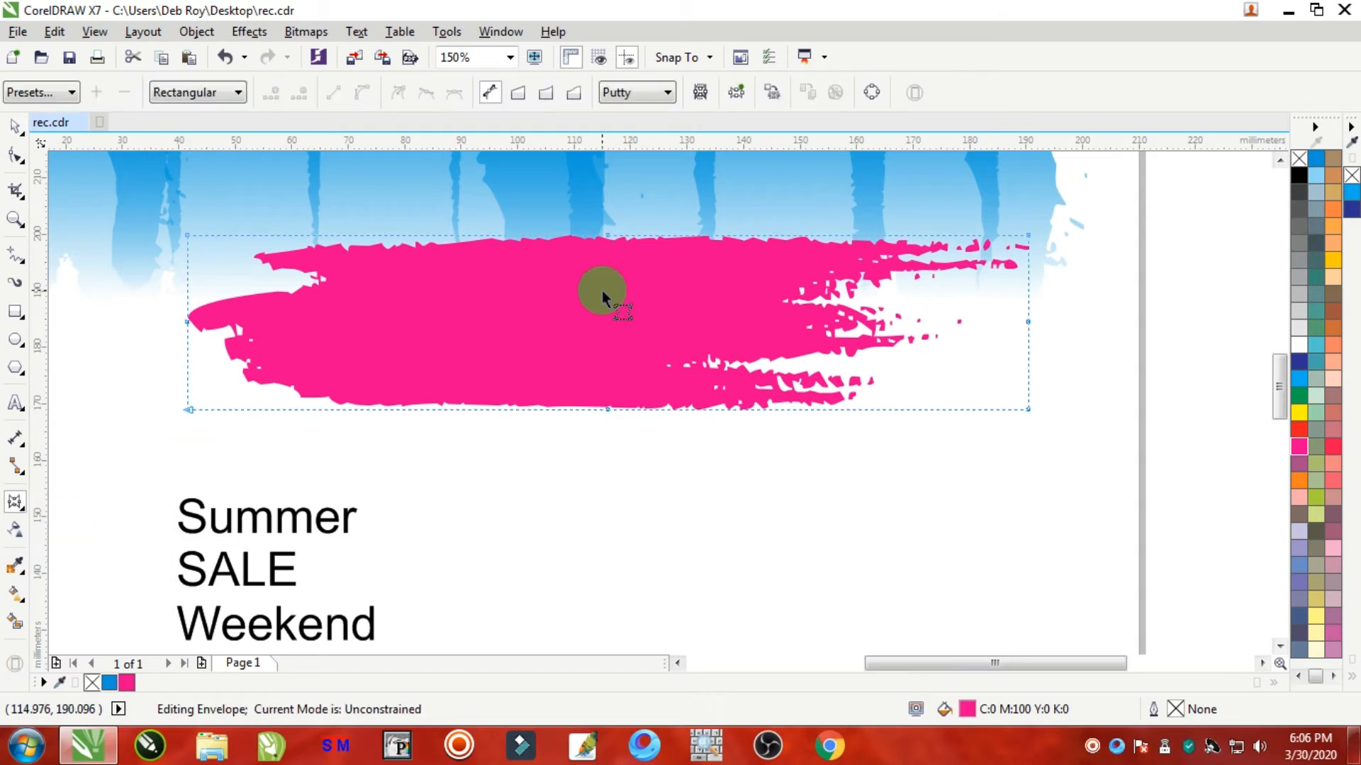
{"action": "left_click", "coordinate": [544, 92]}
{"action": "left_click_drag", "start_coordinate": [610, 234], "coordinate": [605, 190]}
{"action": "left_click_drag", "start_coordinate": [605, 409], "coordinate": [607, 347]}
{"action": "scroll", "coordinate": [608, 358], "scroll_direction": "down", "scroll_amount": 2}
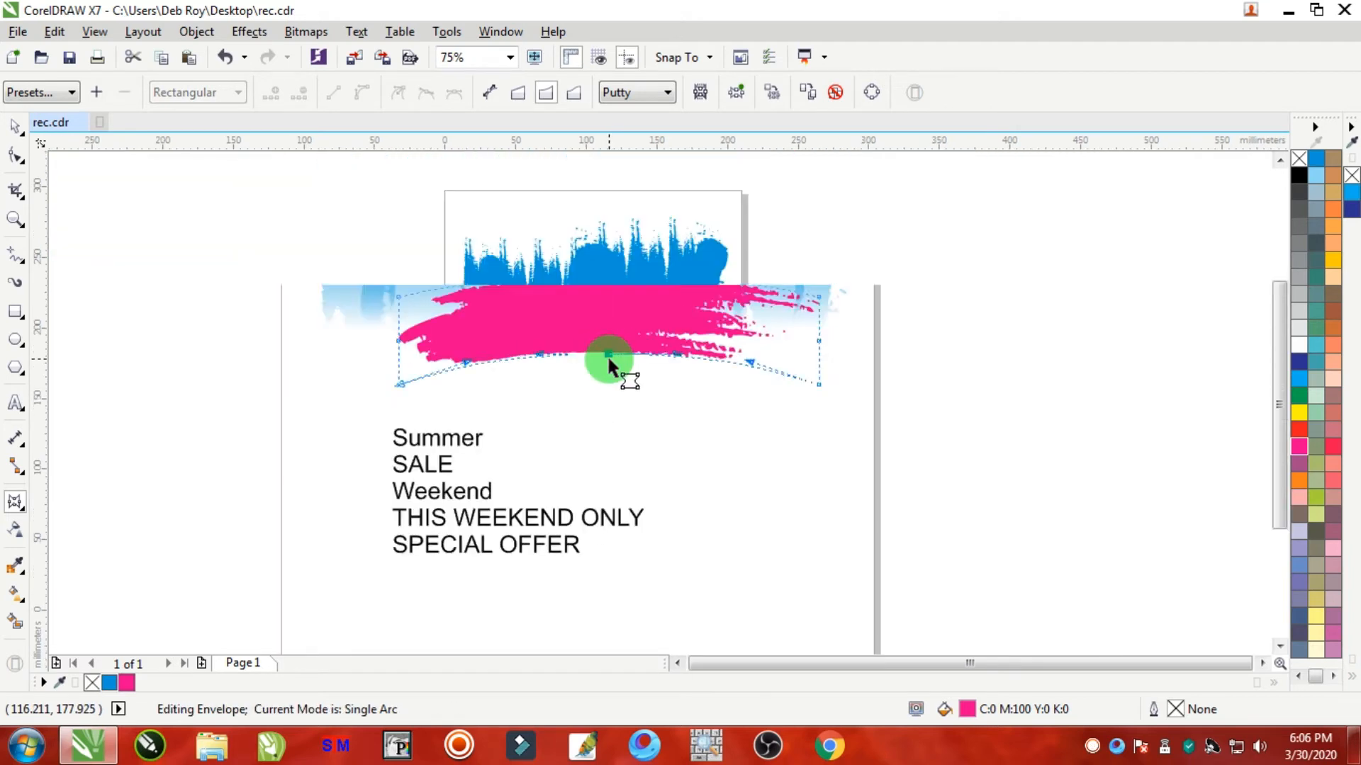
{"action": "left_click", "coordinate": [15, 126]}
{"action": "scroll", "coordinate": [570, 315], "scroll_direction": "down", "scroll_amount": 1}
{"action": "scroll", "coordinate": [620, 317], "scroll_direction": "up", "scroll_amount": 1}
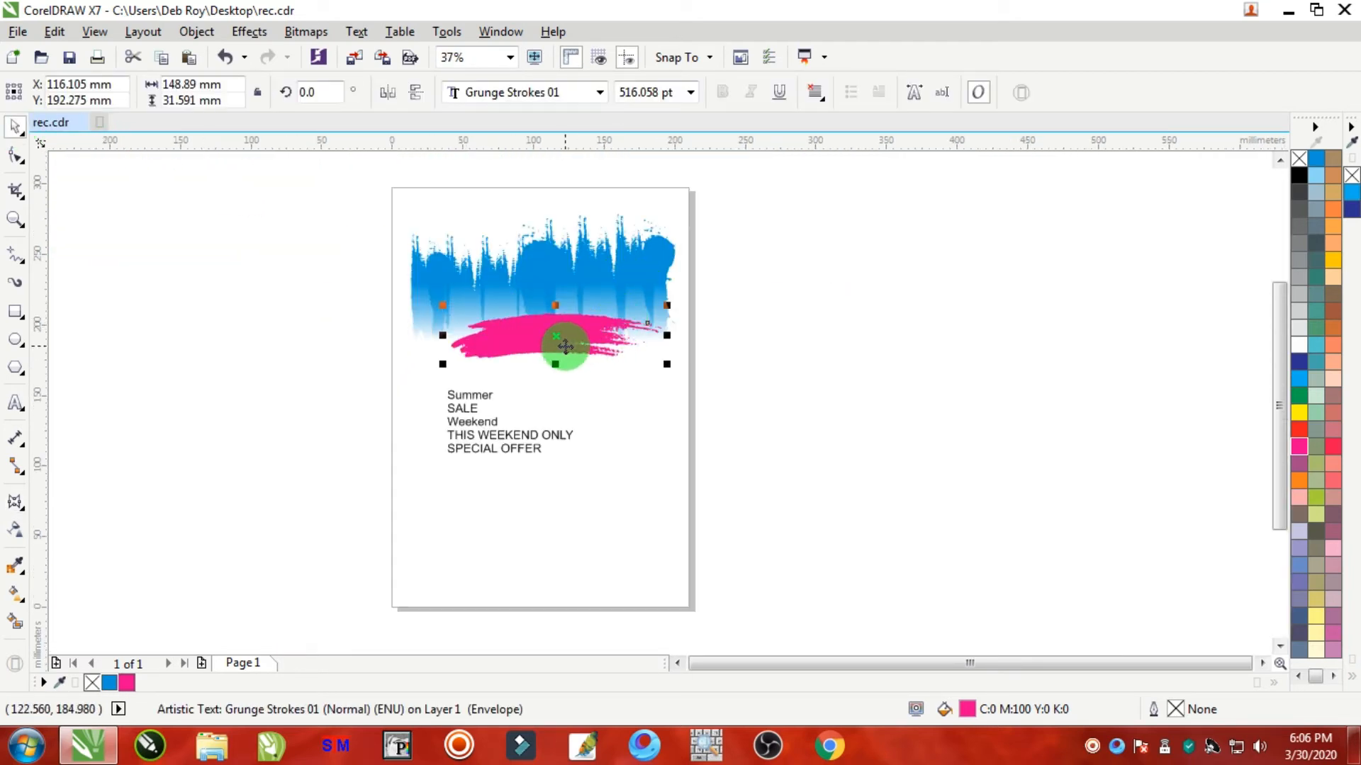
Step: Shift the arched magenta stroke slightly lower and enlarge it a little, keeping it over the blue group's faded edge
{"action": "left_click_drag", "start_coordinate": [565, 342], "coordinate": [562, 353]}
{"action": "scroll", "coordinate": [607, 337], "scroll_direction": "up", "scroll_amount": 1}
{"action": "left_click_drag", "start_coordinate": [751, 346], "coordinate": [756, 359]}
{"action": "left_click_drag", "start_coordinate": [534, 298], "coordinate": [554, 283]}
{"action": "left_click", "coordinate": [993, 486]}
Step: Draw a circle about 30.5 mm across above the magenta stroke's right part, fill it magenta and remove its outline
{"action": "scroll", "coordinate": [759, 389], "scroll_direction": "down", "scroll_amount": 1}
{"action": "scroll", "coordinate": [744, 379], "scroll_direction": "up", "scroll_amount": 2}
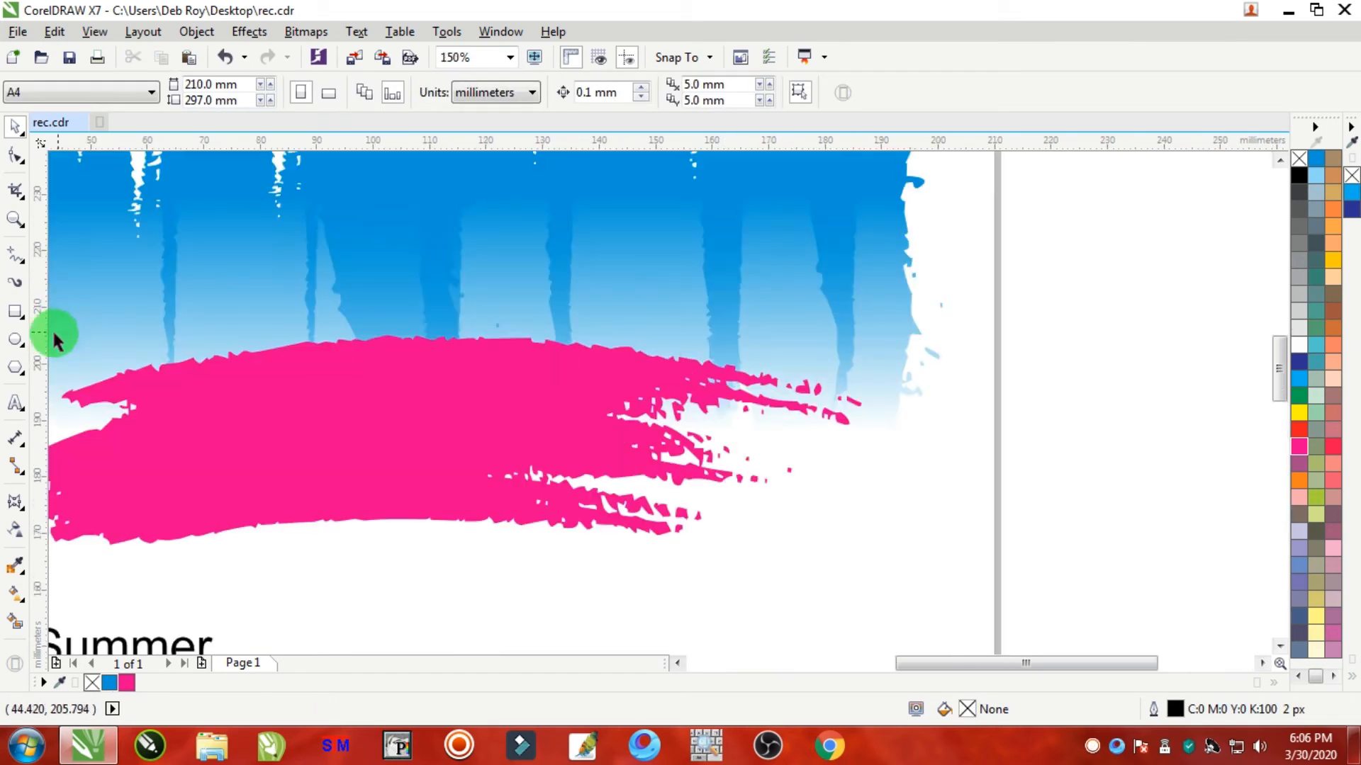
{"action": "left_click", "coordinate": [16, 340]}
{"action": "left_click_drag", "start_coordinate": [598, 209], "coordinate": [776, 387]}
{"action": "left_click", "coordinate": [1297, 448]}
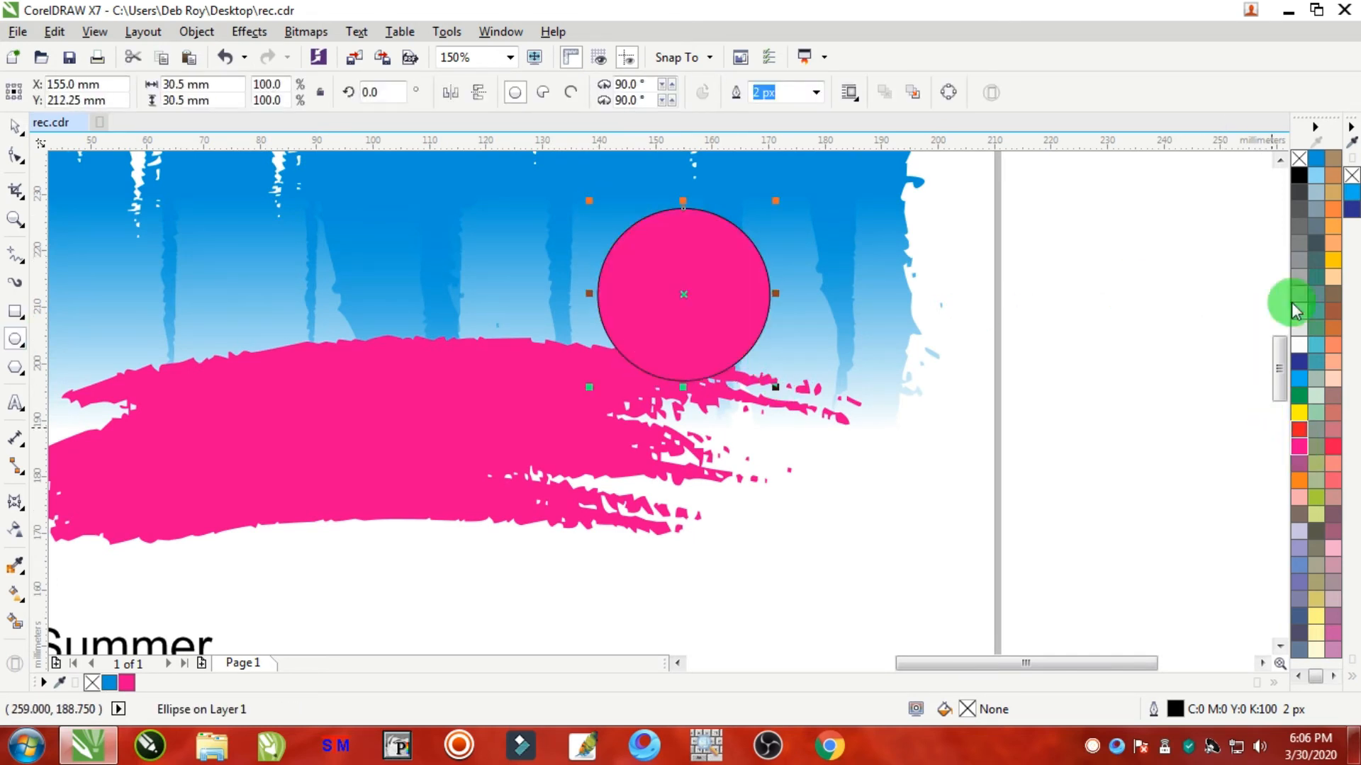
{"action": "right_click", "coordinate": [1299, 157]}
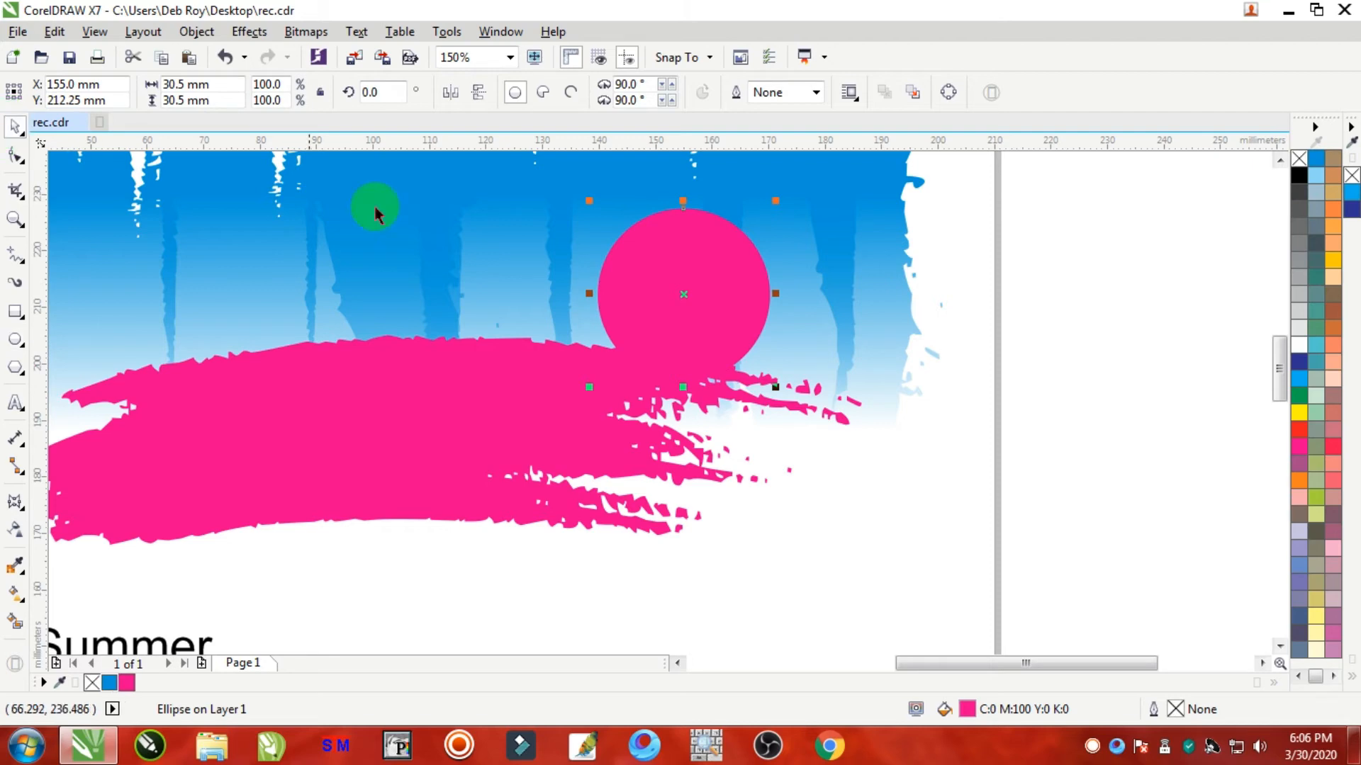
Step: Enlarge the magenta circle to about 40 mm and position it over the right part of the blue strokes
{"action": "left_click_drag", "start_coordinate": [697, 308], "coordinate": [721, 294]}
{"action": "scroll", "coordinate": [698, 298], "scroll_direction": "down", "scroll_amount": 5}
{"action": "scroll", "coordinate": [720, 291], "scroll_direction": "up", "scroll_amount": 3}
{"action": "left_click", "coordinate": [878, 319]}
{"action": "scroll", "coordinate": [786, 328], "scroll_direction": "down", "scroll_amount": 1}
{"action": "scroll", "coordinate": [640, 423], "scroll_direction": "up", "scroll_amount": 1}
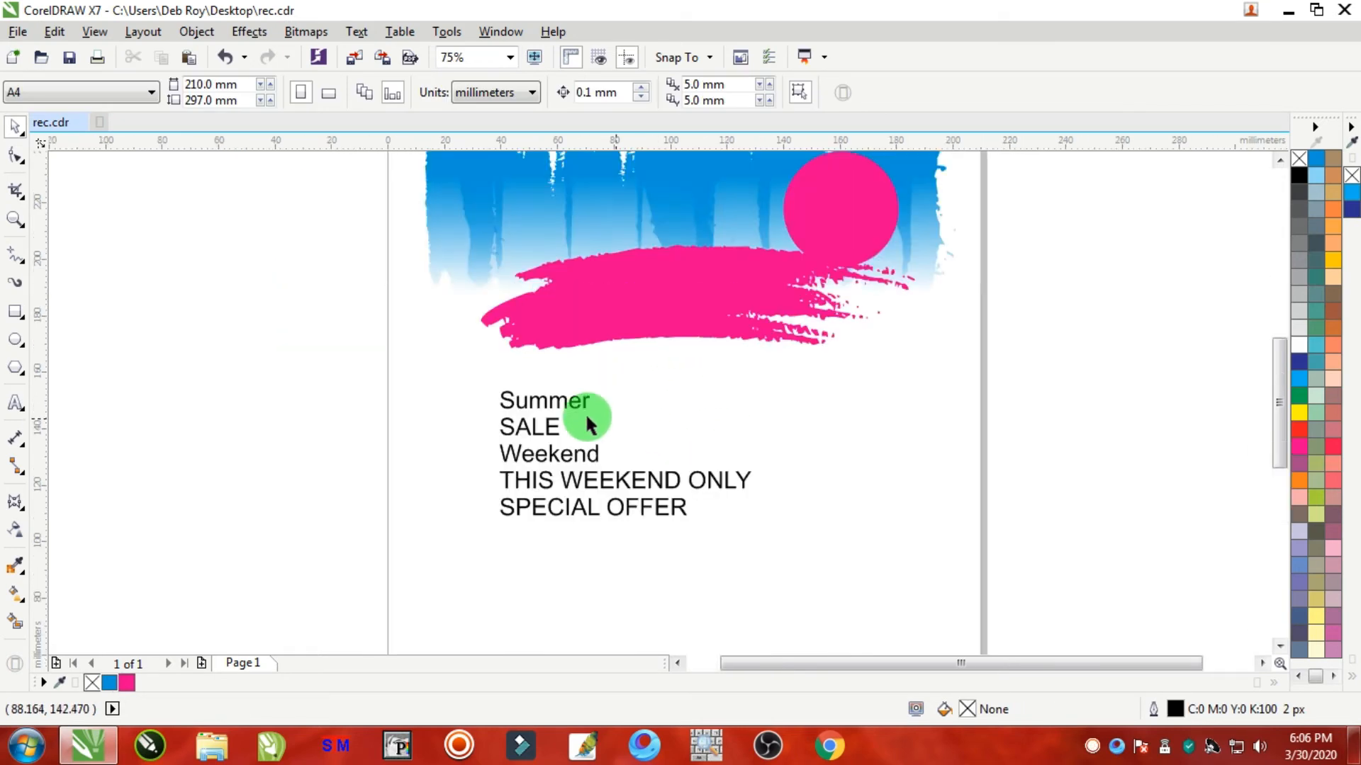
Step: Move the five-line text block to the right and break it apart into separate lines
{"action": "left_click_drag", "start_coordinate": [528, 398], "coordinate": [594, 407]}
{"action": "left_click", "coordinate": [189, 32]}
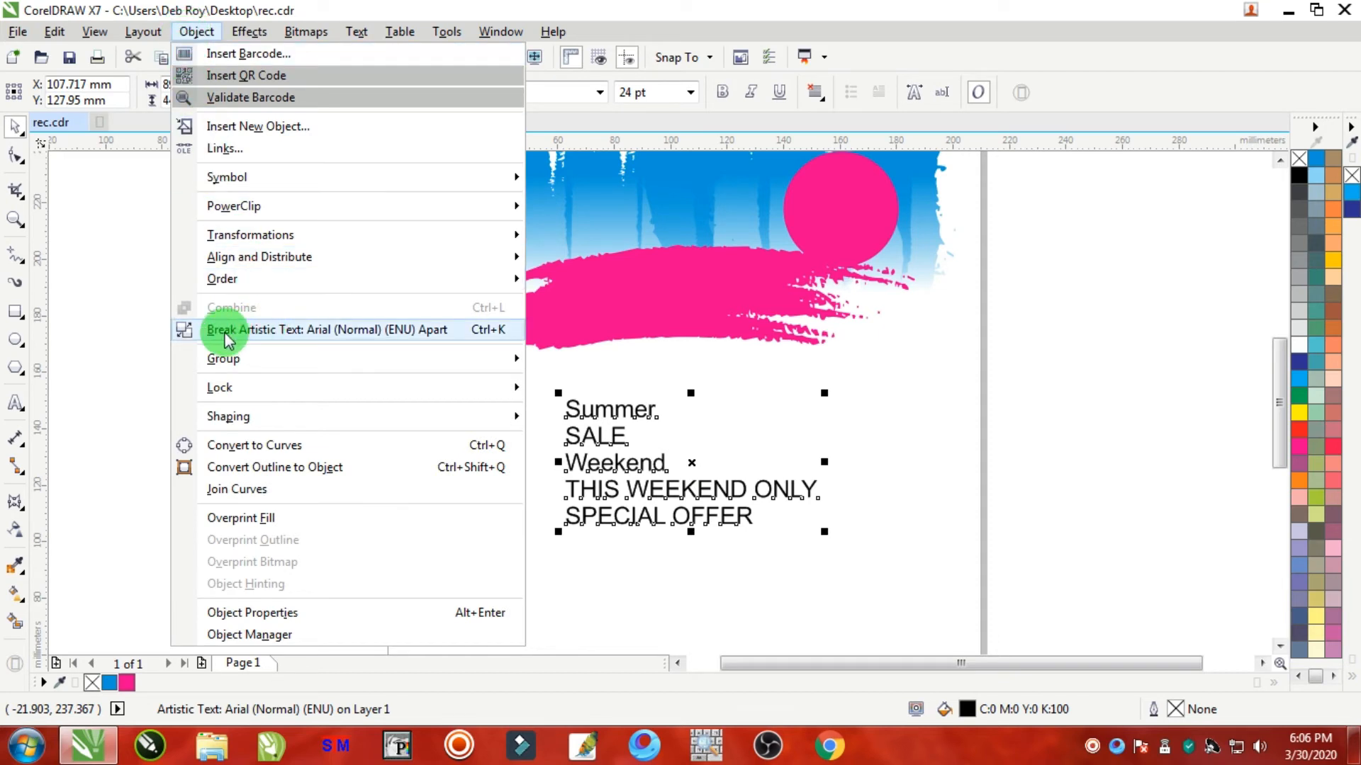
{"action": "left_click", "coordinate": [499, 338]}
{"action": "left_click", "coordinate": [999, 459]}
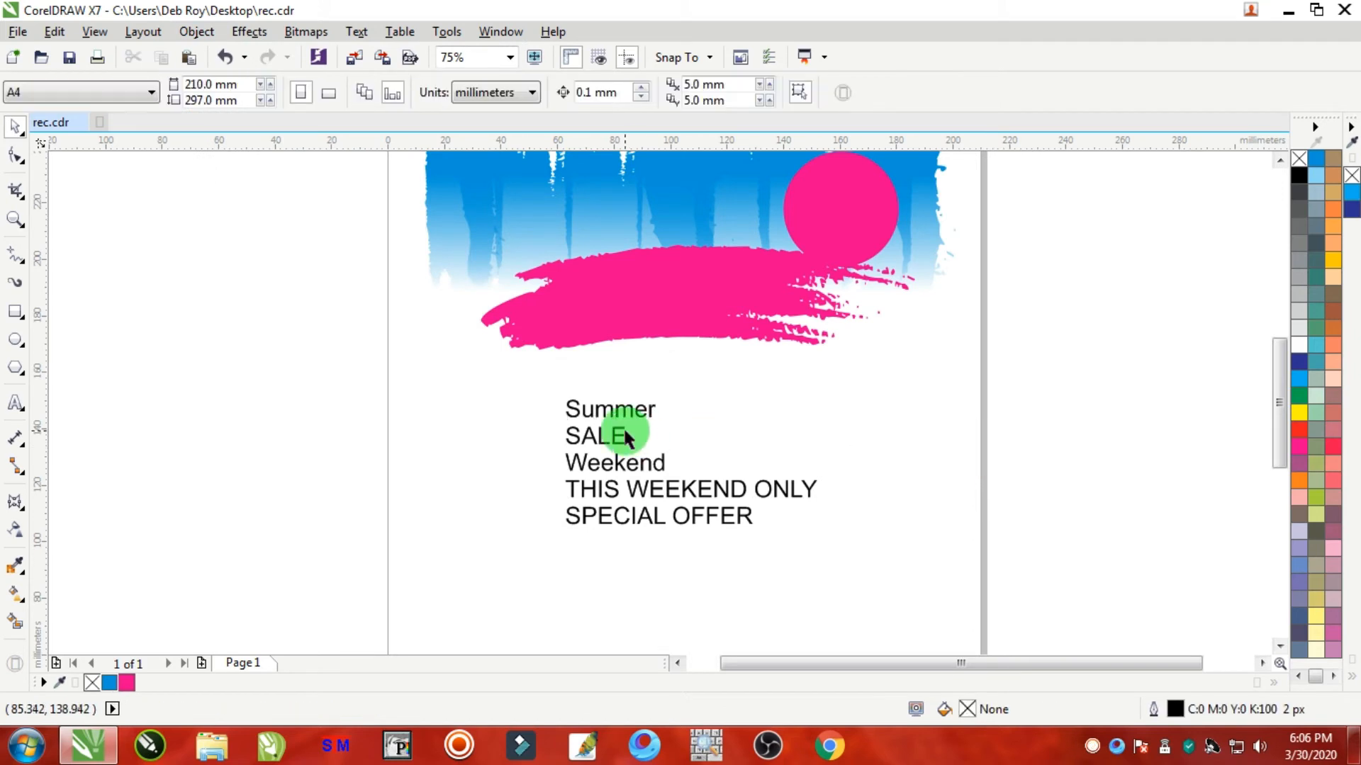
Step: Move the "Summer" and "SALE" lines away from the other text, placing "Summer" on the left part of the blue strokes
{"action": "left_click_drag", "start_coordinate": [614, 408], "coordinate": [431, 392]}
{"action": "left_click_drag", "start_coordinate": [610, 435], "coordinate": [454, 453]}
{"action": "left_click", "coordinate": [432, 397]}
{"action": "scroll", "coordinate": [436, 393], "scroll_direction": "down", "scroll_amount": 2}
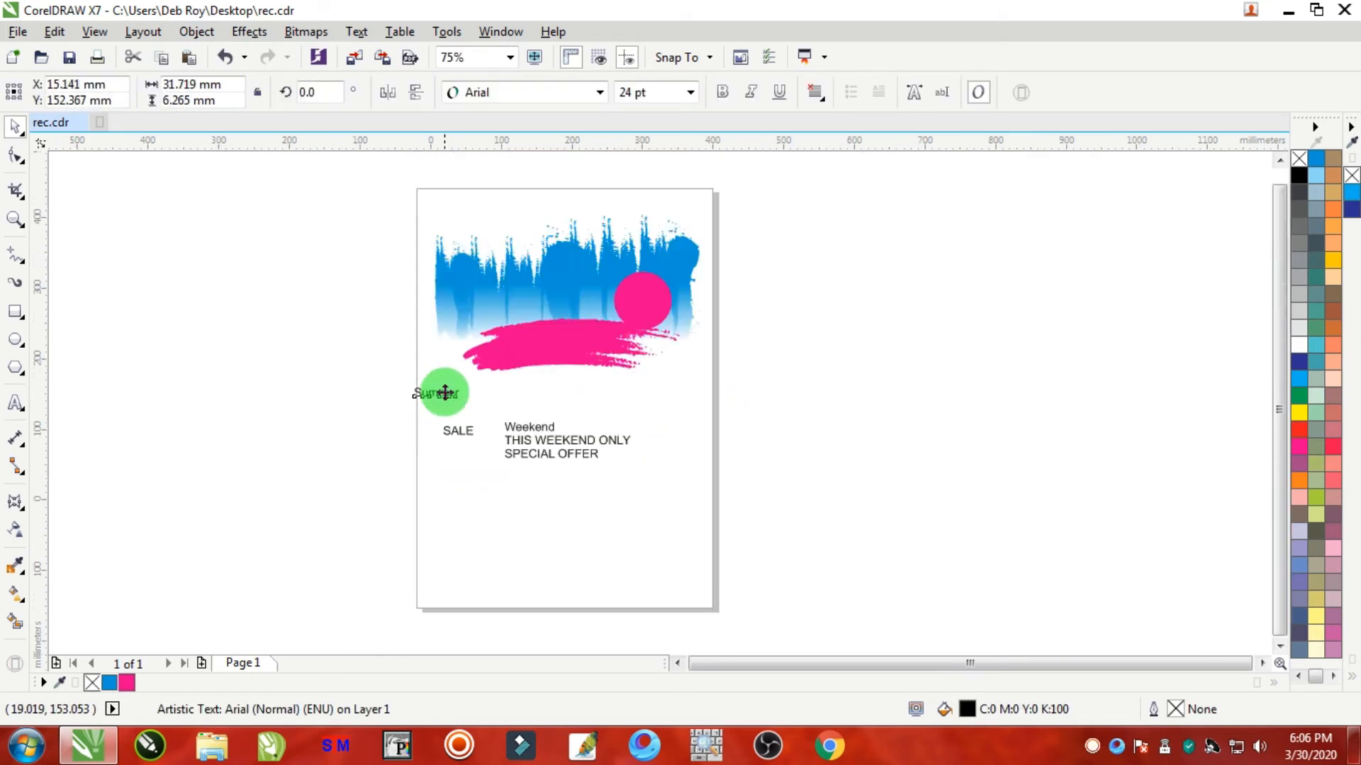
{"action": "scroll", "coordinate": [461, 373], "scroll_direction": "up", "scroll_amount": 2}
{"action": "left_click_drag", "start_coordinate": [305, 470], "coordinate": [400, 267]}
Step: Set "Summer" in the Mariane Lusia font and enlarge it to about 84 mm wide
{"action": "left_click", "coordinate": [505, 95]}
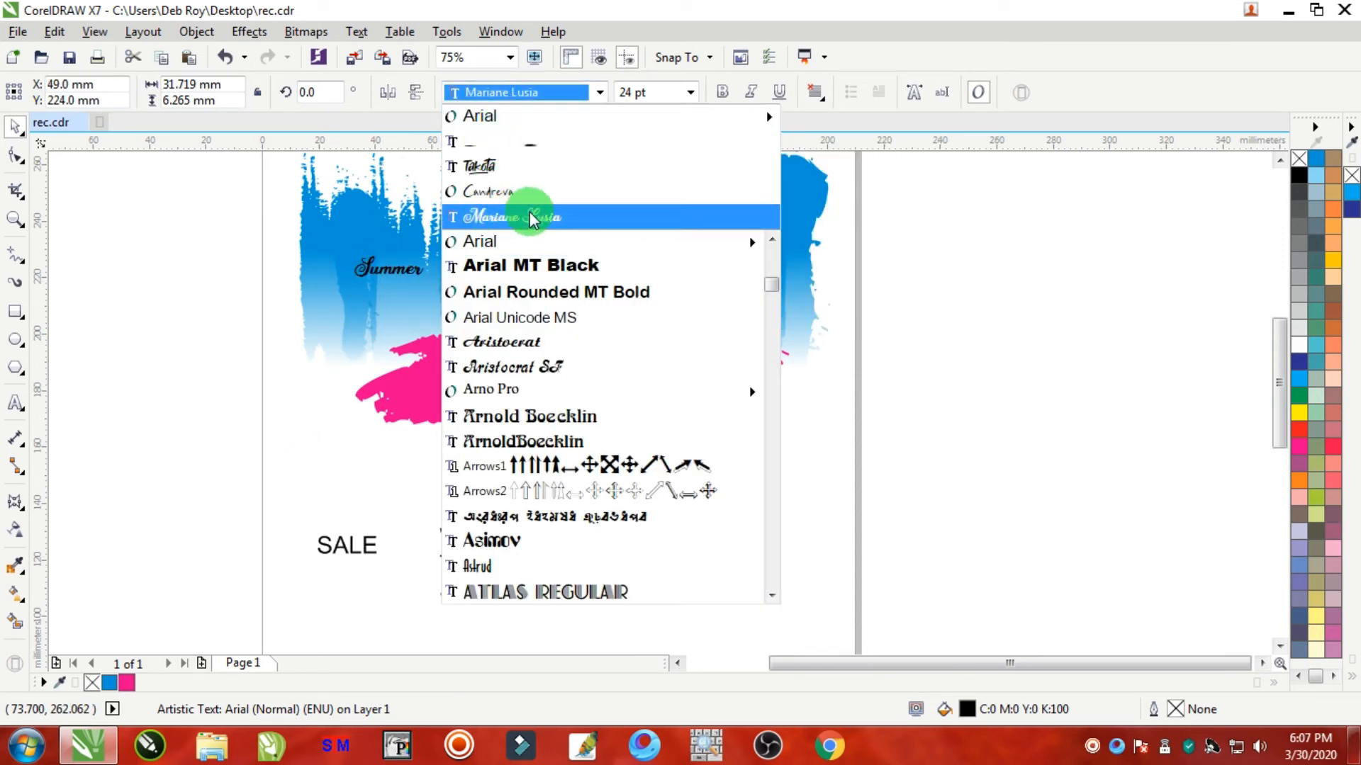
{"action": "left_click", "coordinate": [515, 224]}
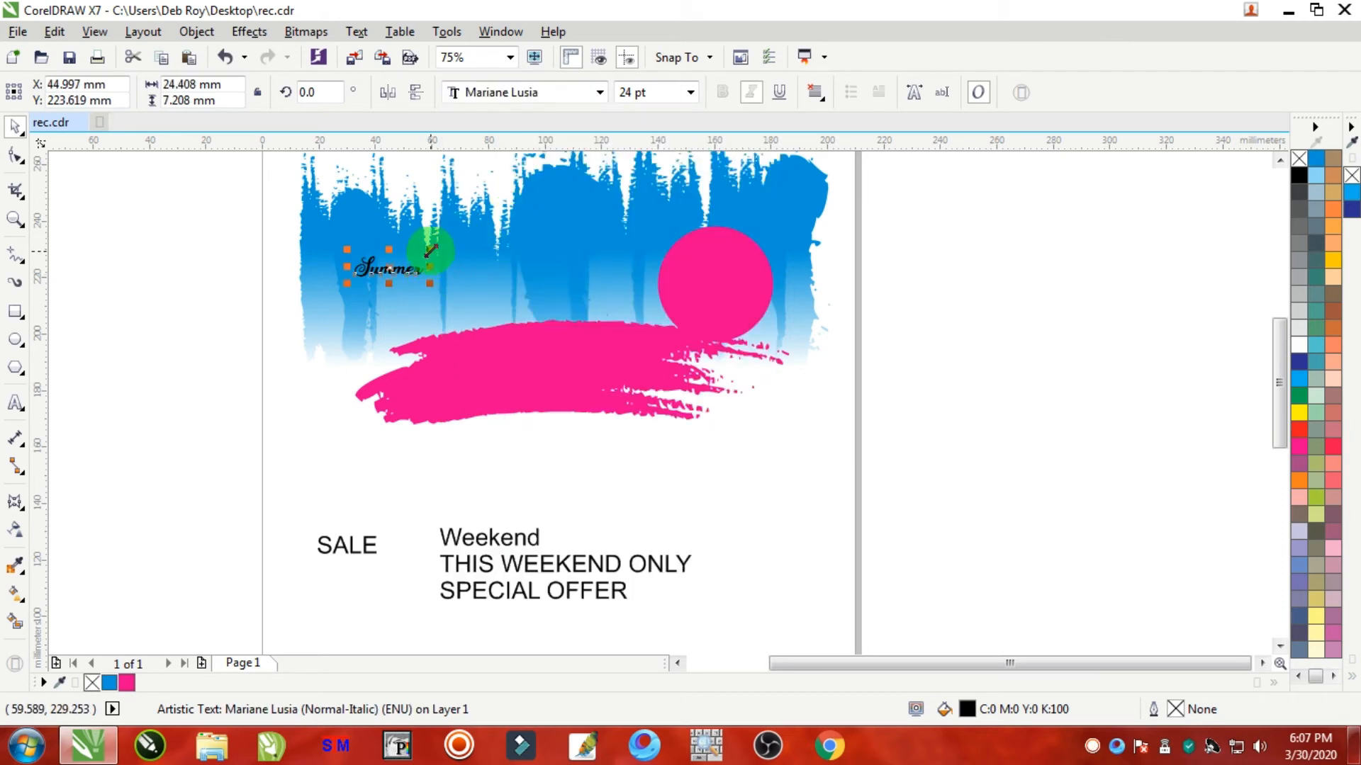
{"action": "left_click_drag", "start_coordinate": [430, 250], "coordinate": [598, 175]}
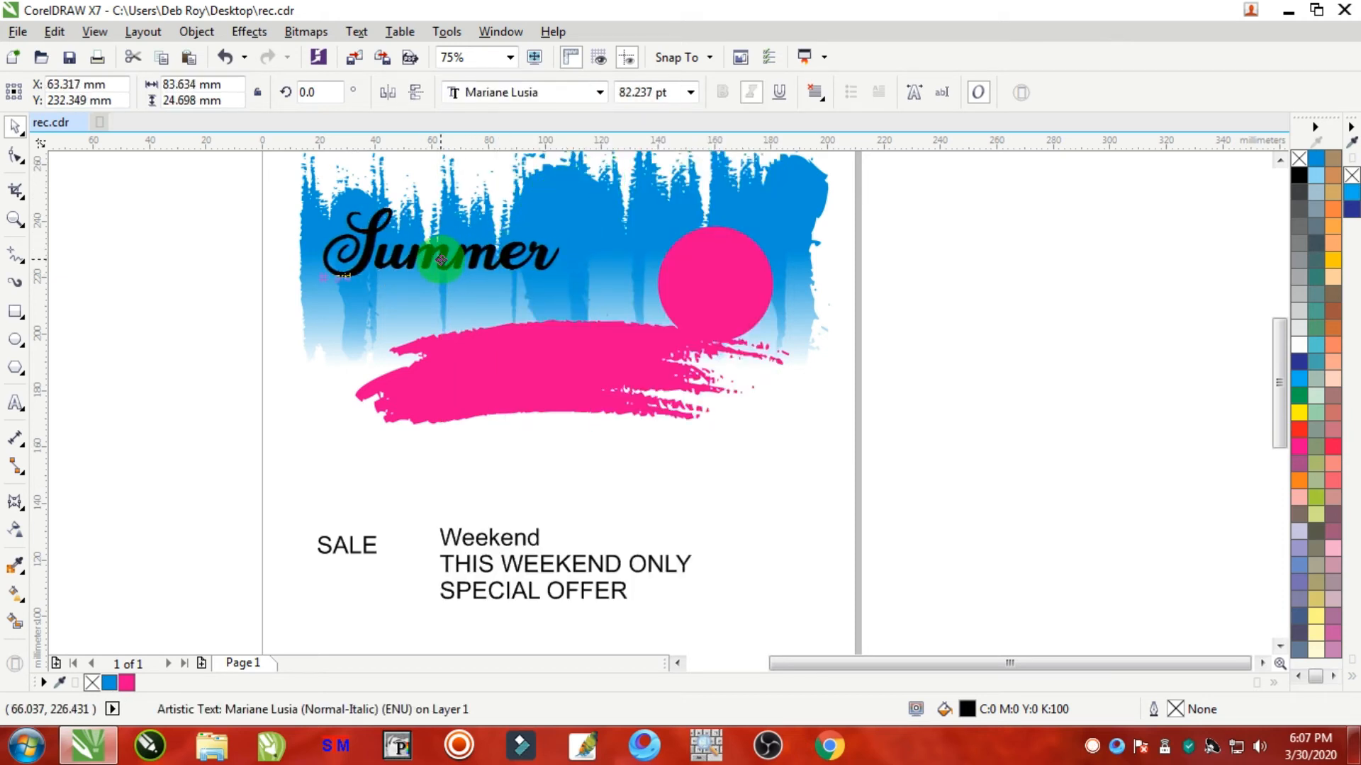
Step: Place "SALE" below "Summer", enlarge it to about 59 pt and set it in the Takota font
{"action": "left_click_drag", "start_coordinate": [356, 541], "coordinate": [559, 294]}
{"action": "scroll", "coordinate": [462, 317], "scroll_direction": "up", "scroll_amount": 2}
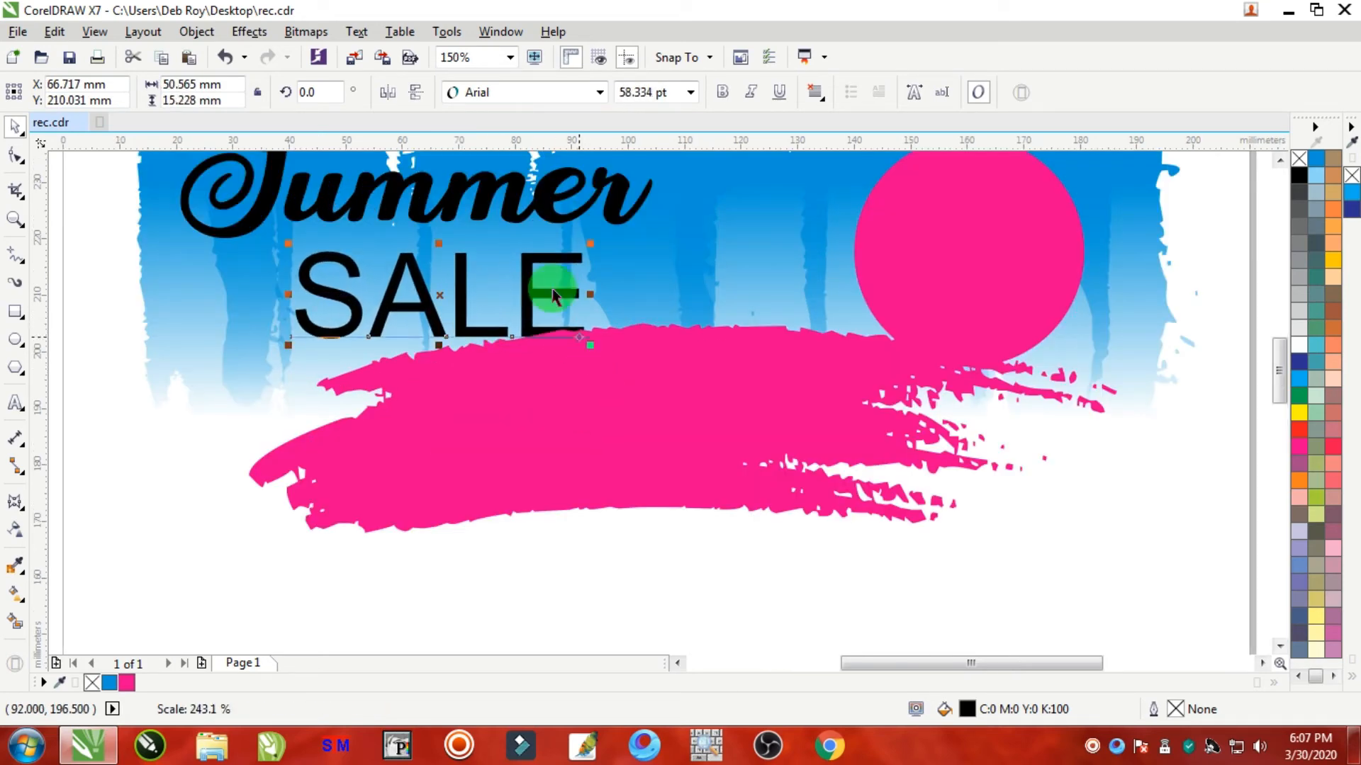
{"action": "left_click", "coordinate": [486, 101]}
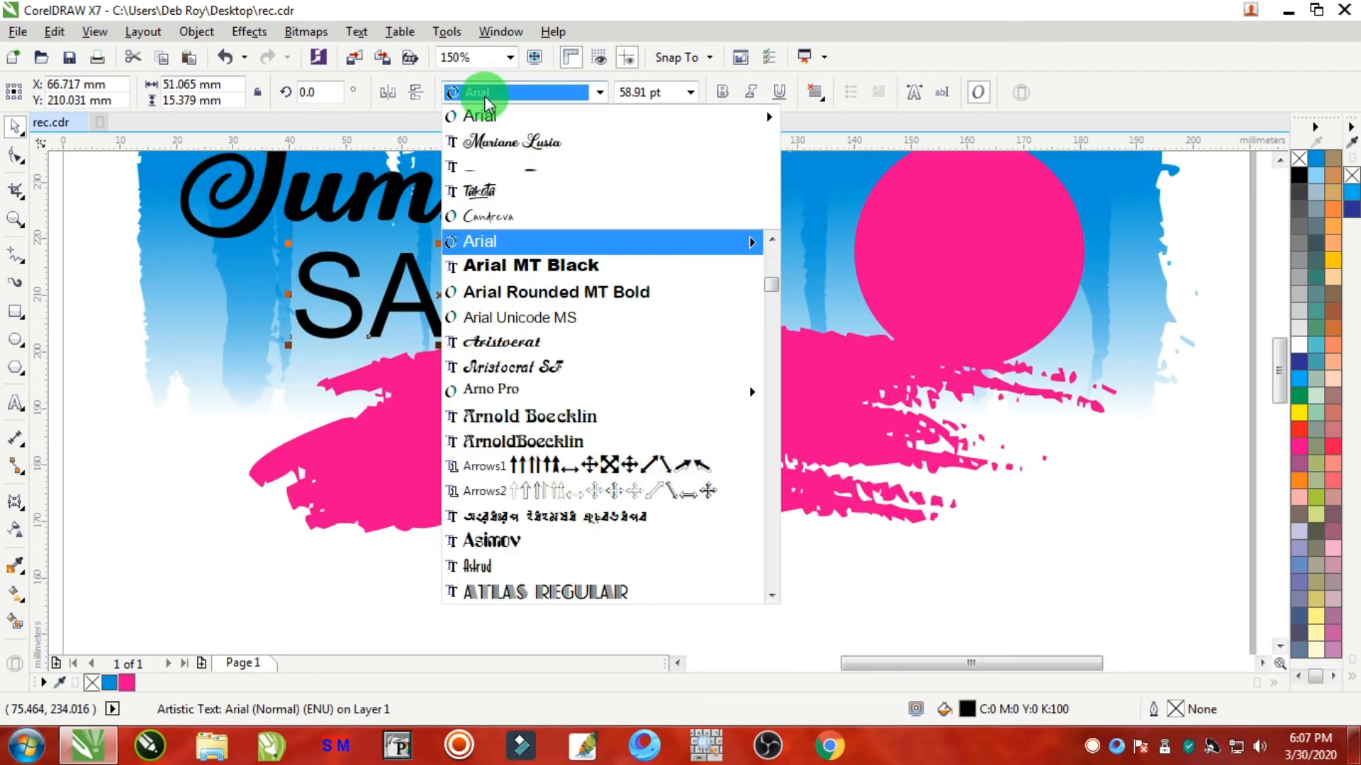
{"action": "left_click", "coordinate": [521, 195]}
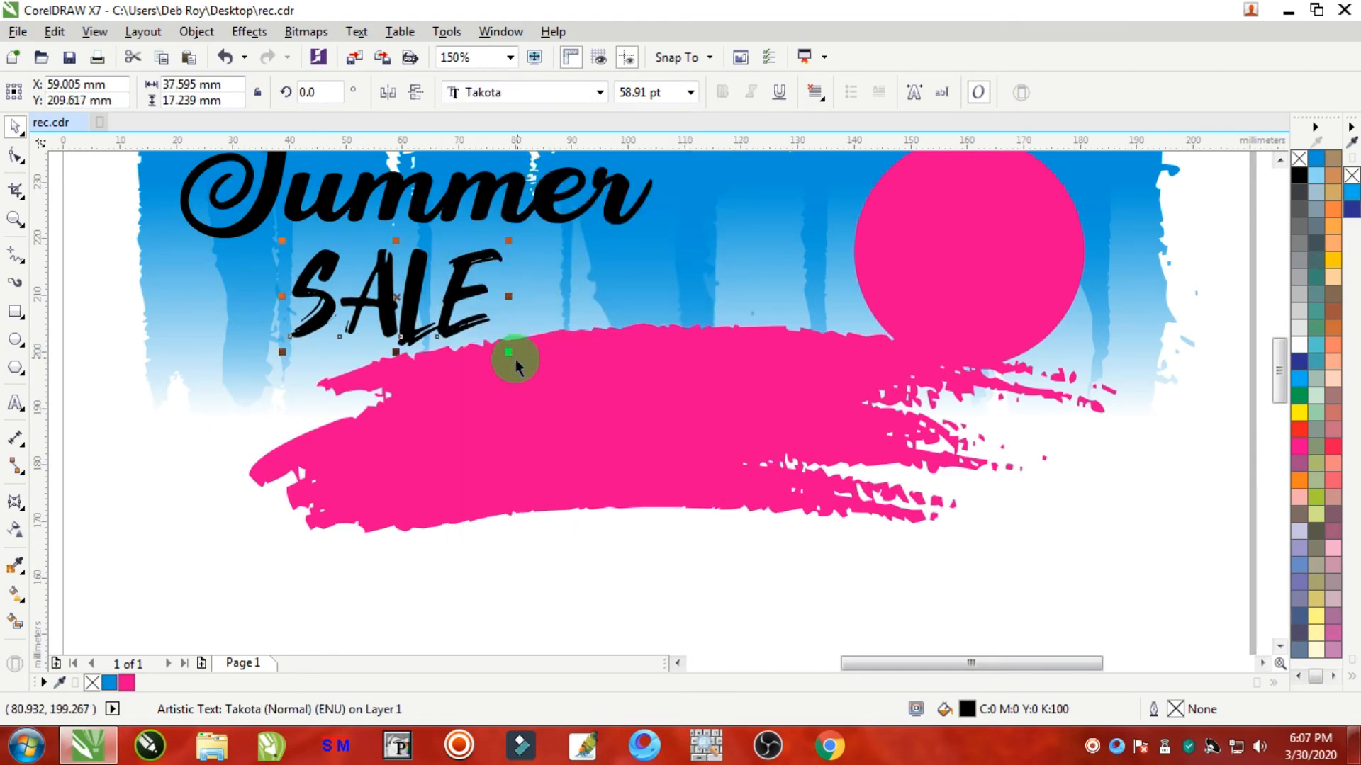
Step: Enlarge "SALE" to about 112 pt and bring it in front of the magenta stroke
{"action": "left_click_drag", "start_coordinate": [505, 351], "coordinate": [577, 381]}
{"action": "key", "text": "ctrl+z"}
{"action": "left_click", "coordinate": [457, 278]}
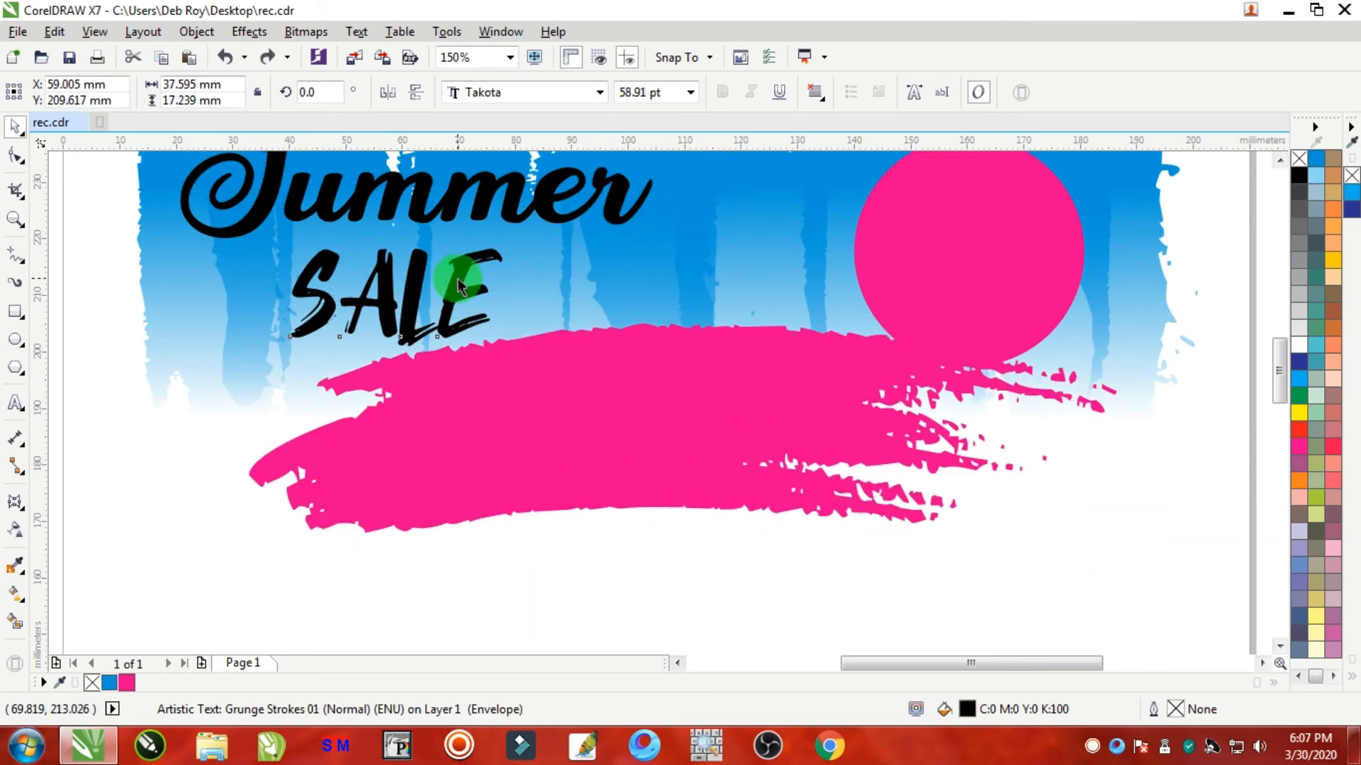
{"action": "left_click_drag", "start_coordinate": [505, 354], "coordinate": [713, 440]}
{"action": "scroll", "coordinate": [499, 403], "scroll_direction": "down", "scroll_amount": 1}
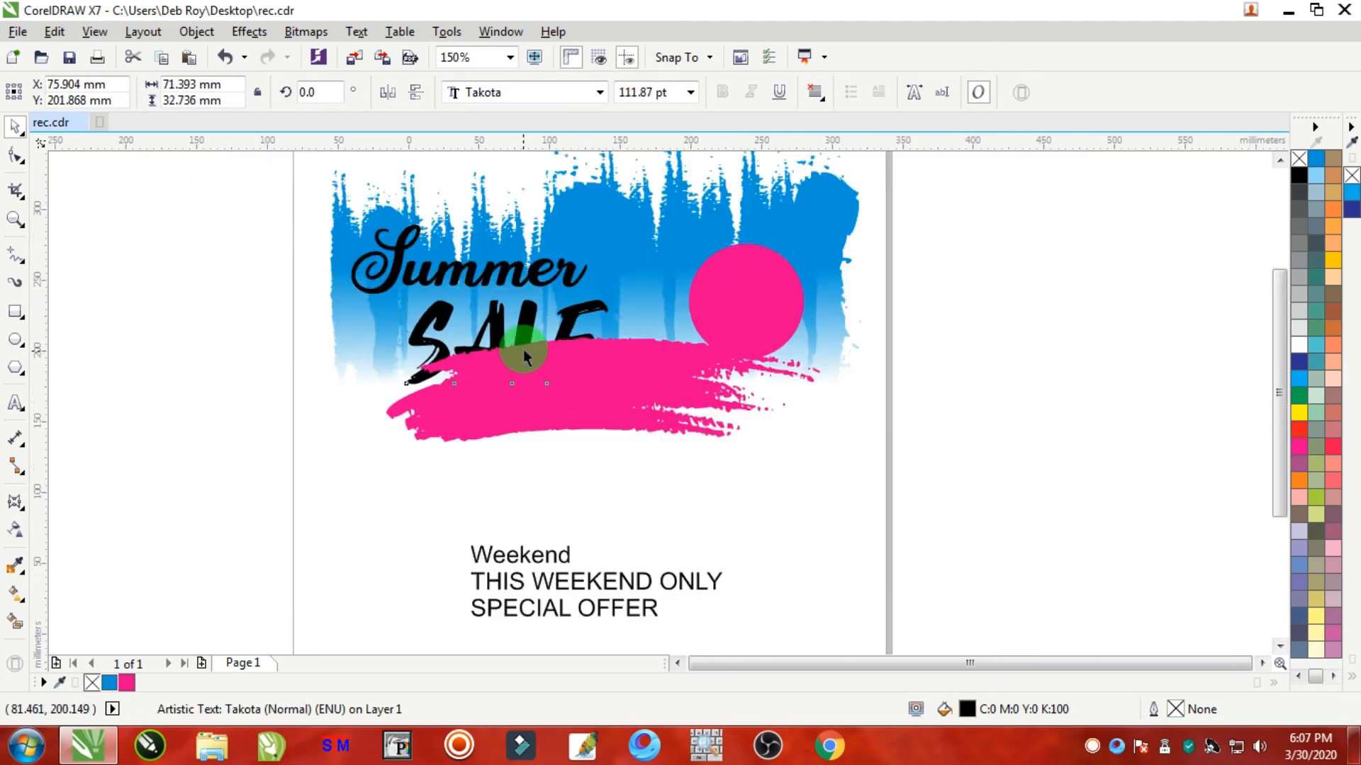
{"action": "key", "text": "shift+Page_Up"}
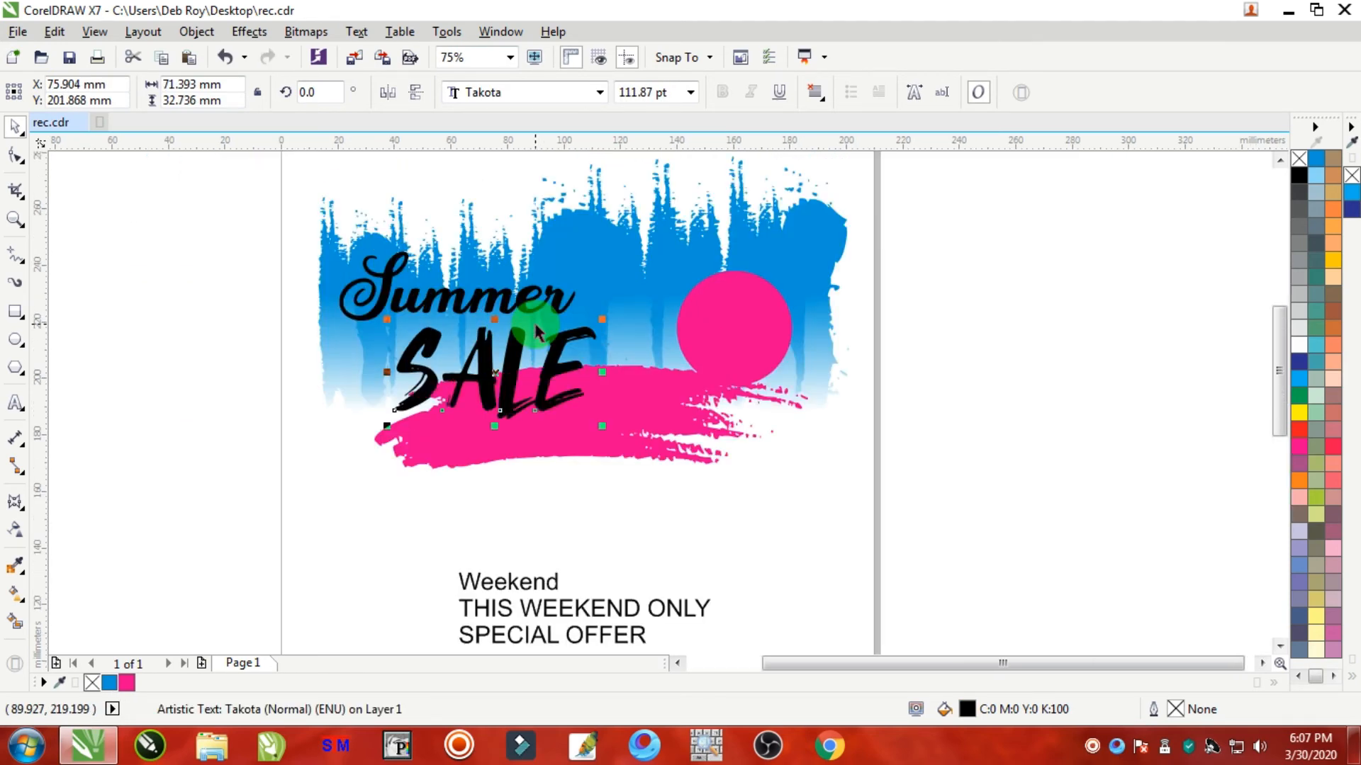
Step: Move "Summer" and "SALE" higher so they sit close together, and stretch "SALE" to about 96 mm wide
{"action": "left_click_drag", "start_coordinate": [496, 296], "coordinate": [501, 279]}
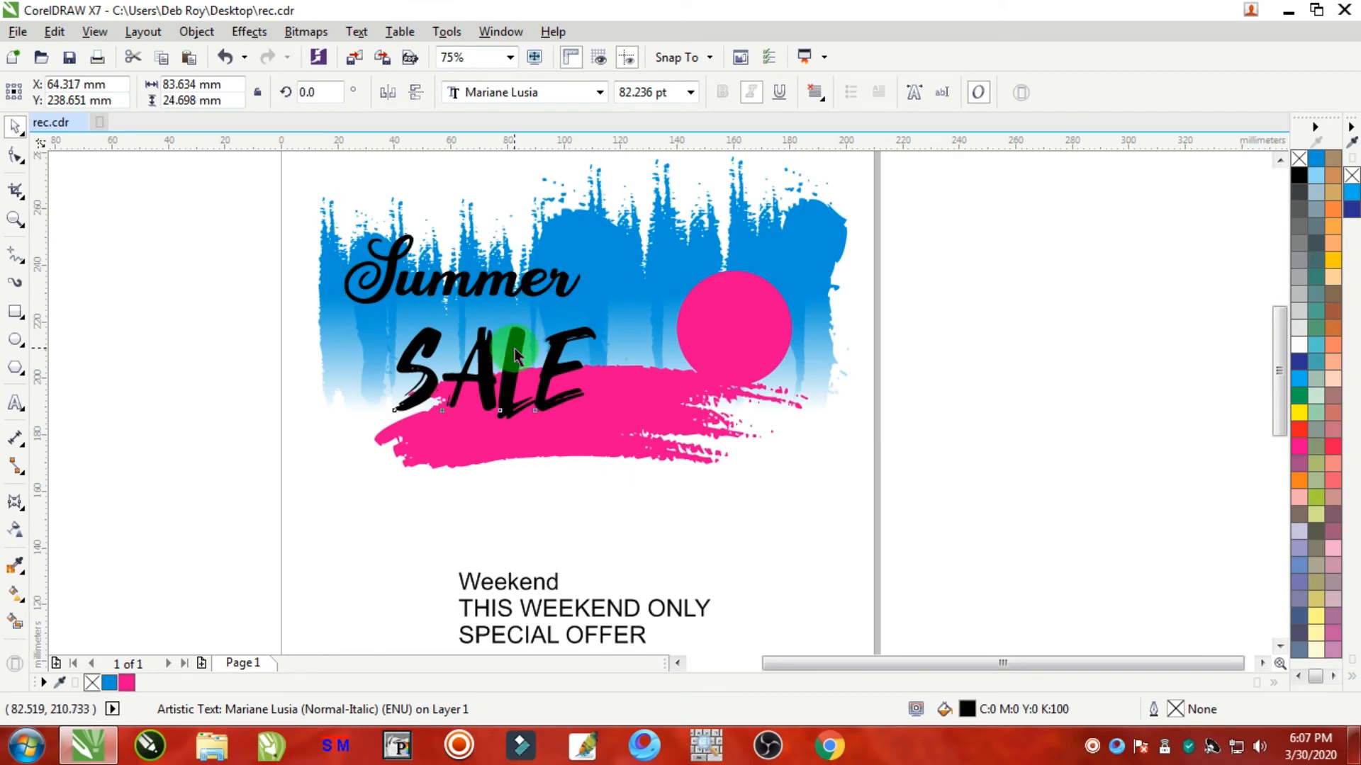
{"action": "left_click_drag", "start_coordinate": [515, 355], "coordinate": [516, 319]}
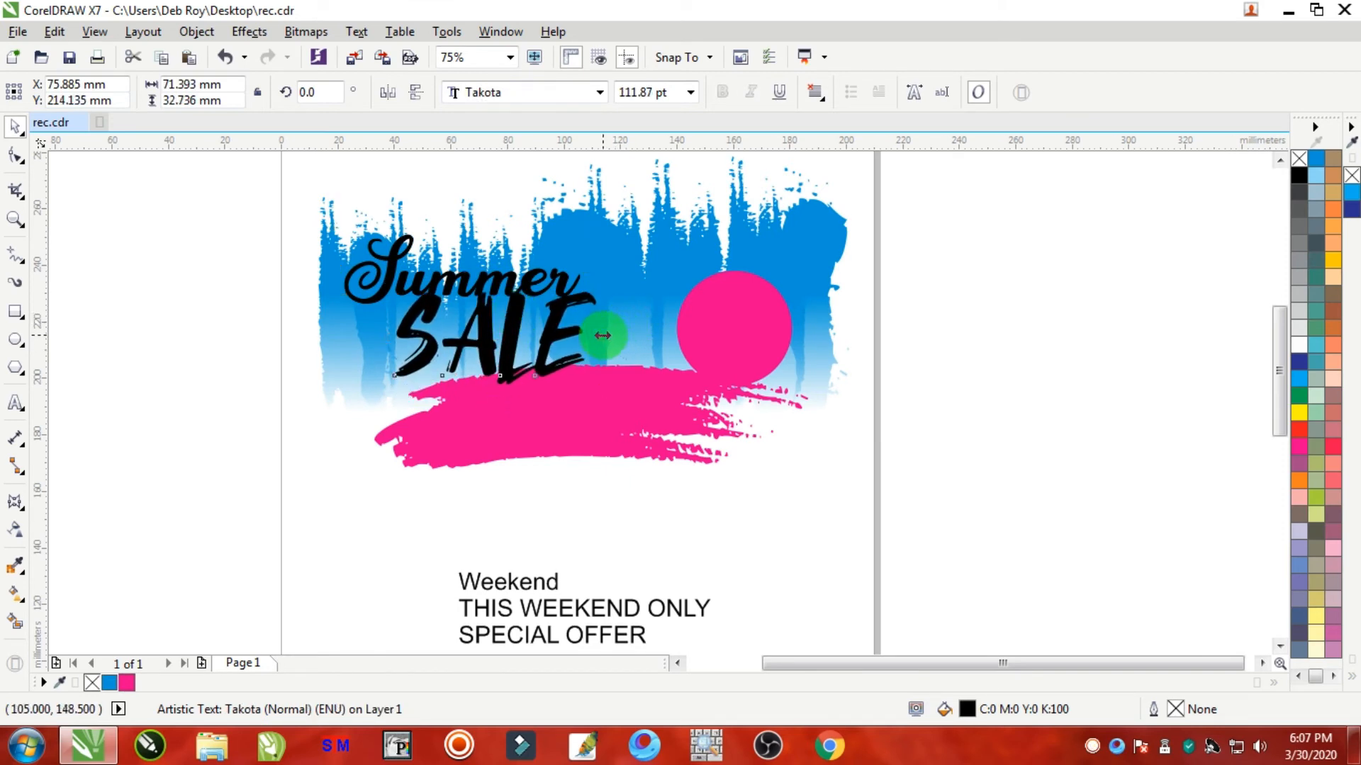
{"action": "left_click_drag", "start_coordinate": [602, 335], "coordinate": [671, 335]}
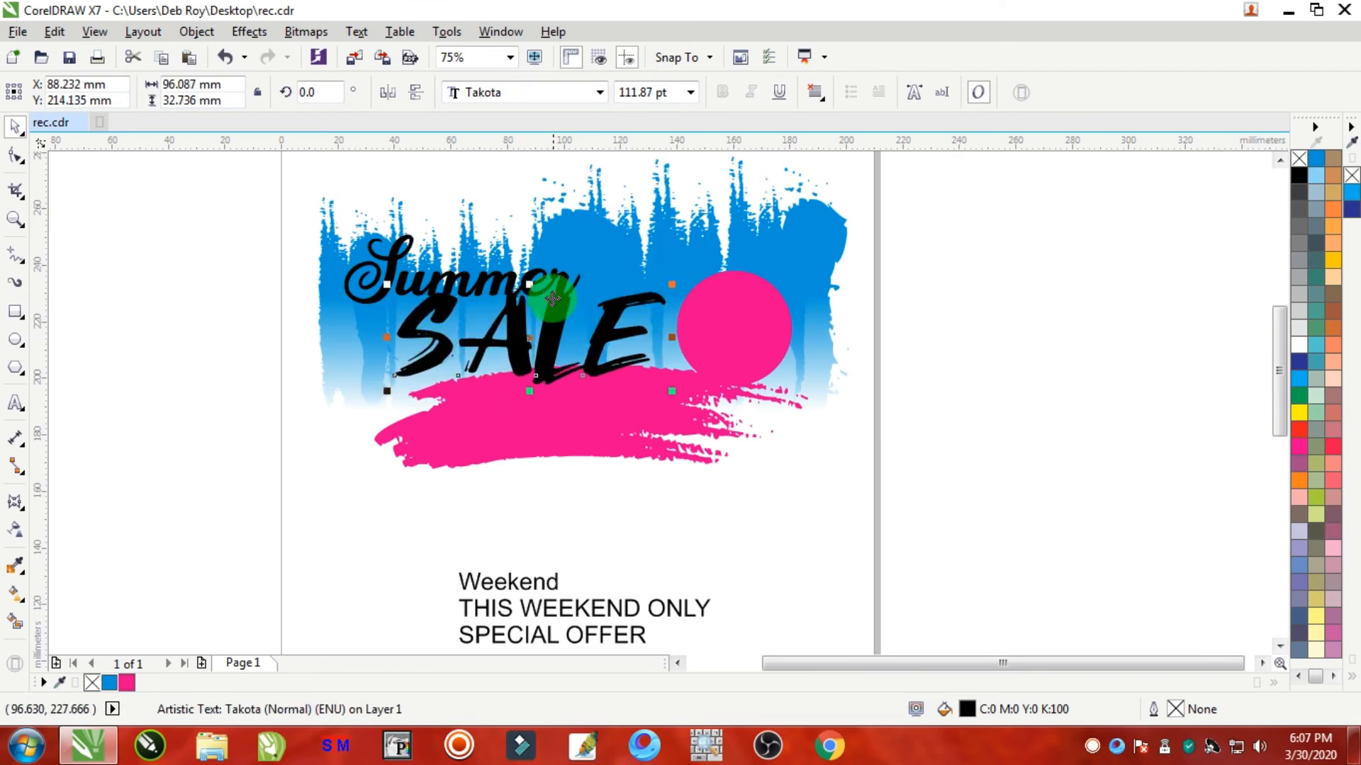
Step: Shift "Summer" slightly up and away from "SALE", and move the "Weekend" text onto the magenta brush stroke
{"action": "mouse_move", "coordinate": [434, 284]}
{"action": "left_mouse_down"}
{"action": "mouse_move", "coordinate": [436, 263]}
{"action": "mouse_move", "coordinate": [425, 268]}
{"action": "left_mouse_up"}
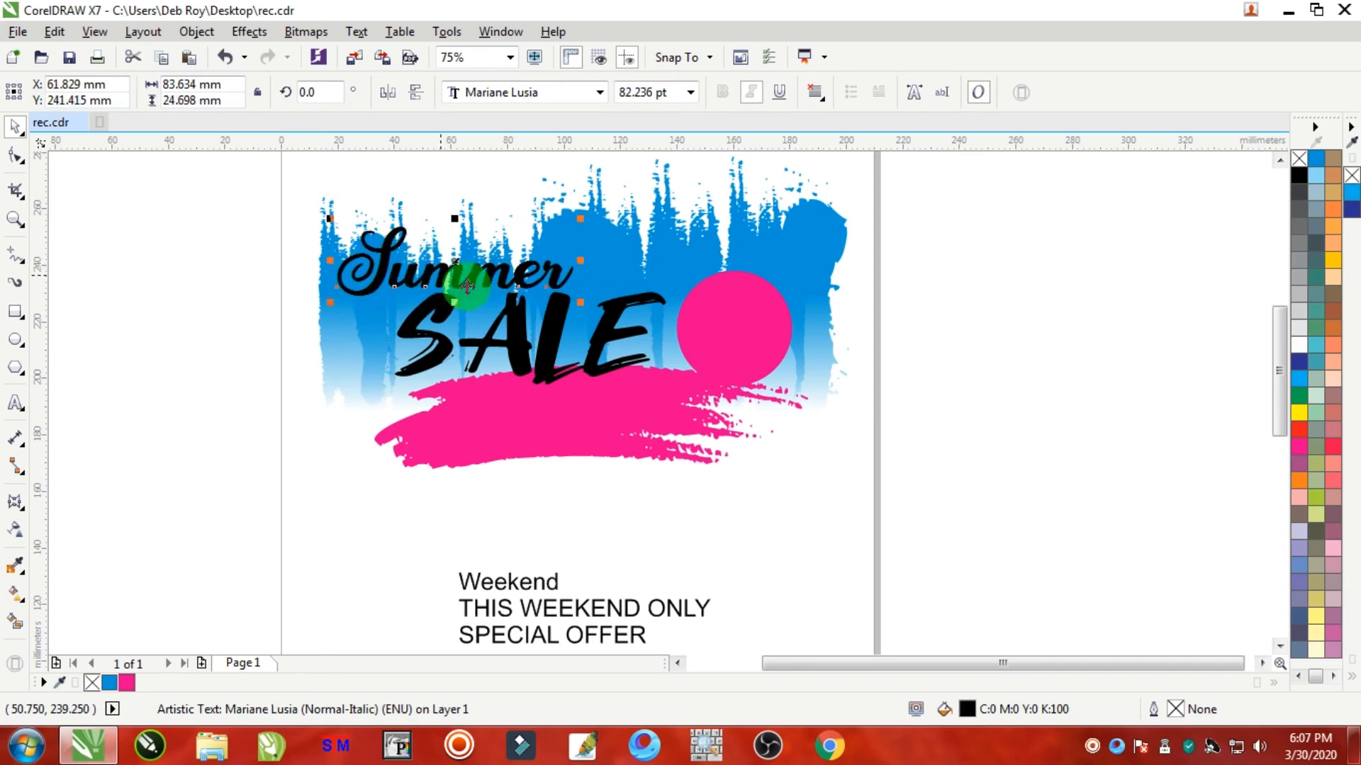
{"action": "scroll", "coordinate": [496, 301], "scroll_direction": "down", "scroll_amount": 1}
{"action": "left_click", "coordinate": [530, 435]}
{"action": "scroll", "coordinate": [516, 436], "scroll_direction": "up", "scroll_amount": 1}
{"action": "left_click", "coordinate": [518, 442]}
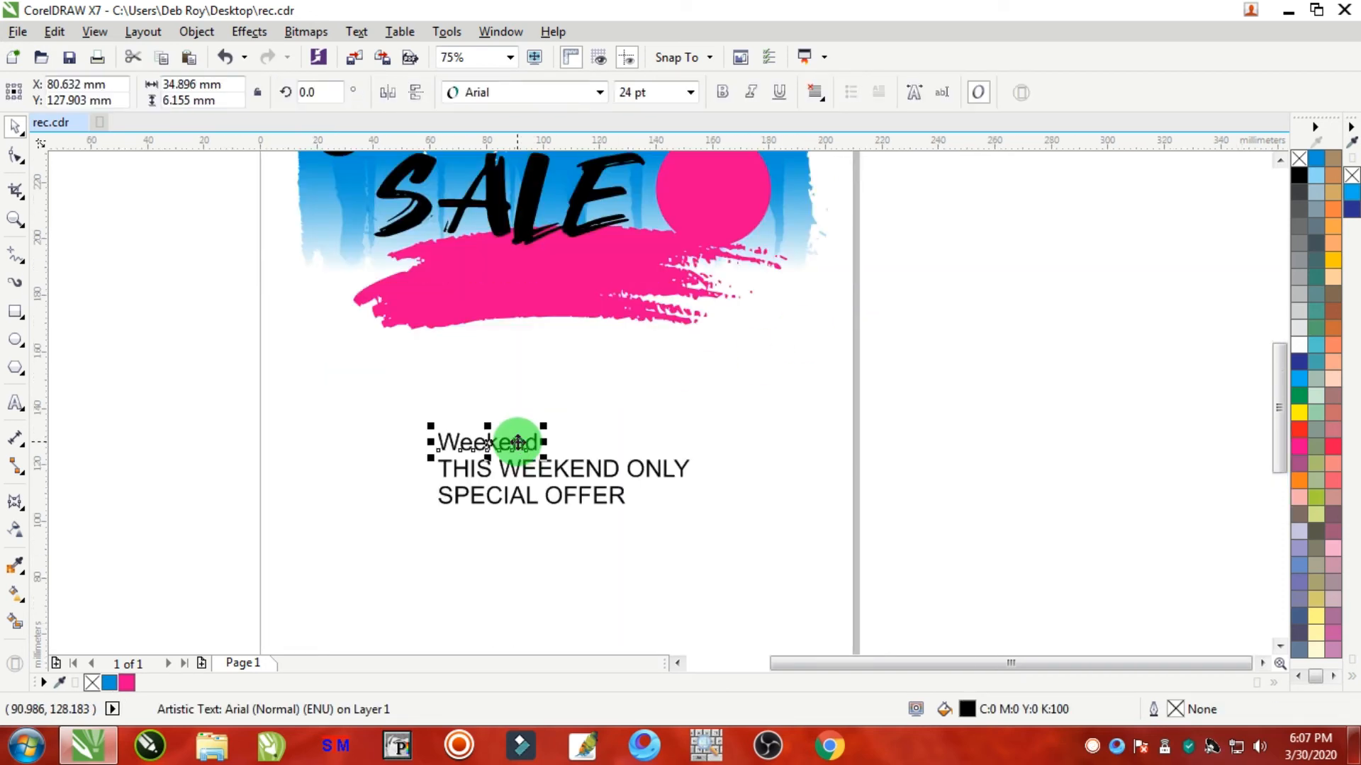
{"action": "mouse_move", "coordinate": [518, 442]}
{"action": "left_mouse_down"}
{"action": "mouse_move", "coordinate": [511, 249]}
{"action": "mouse_move", "coordinate": [512, 265]}
{"action": "left_mouse_up"}
{"action": "scroll", "coordinate": [526, 262], "scroll_direction": "up", "scroll_amount": 1}
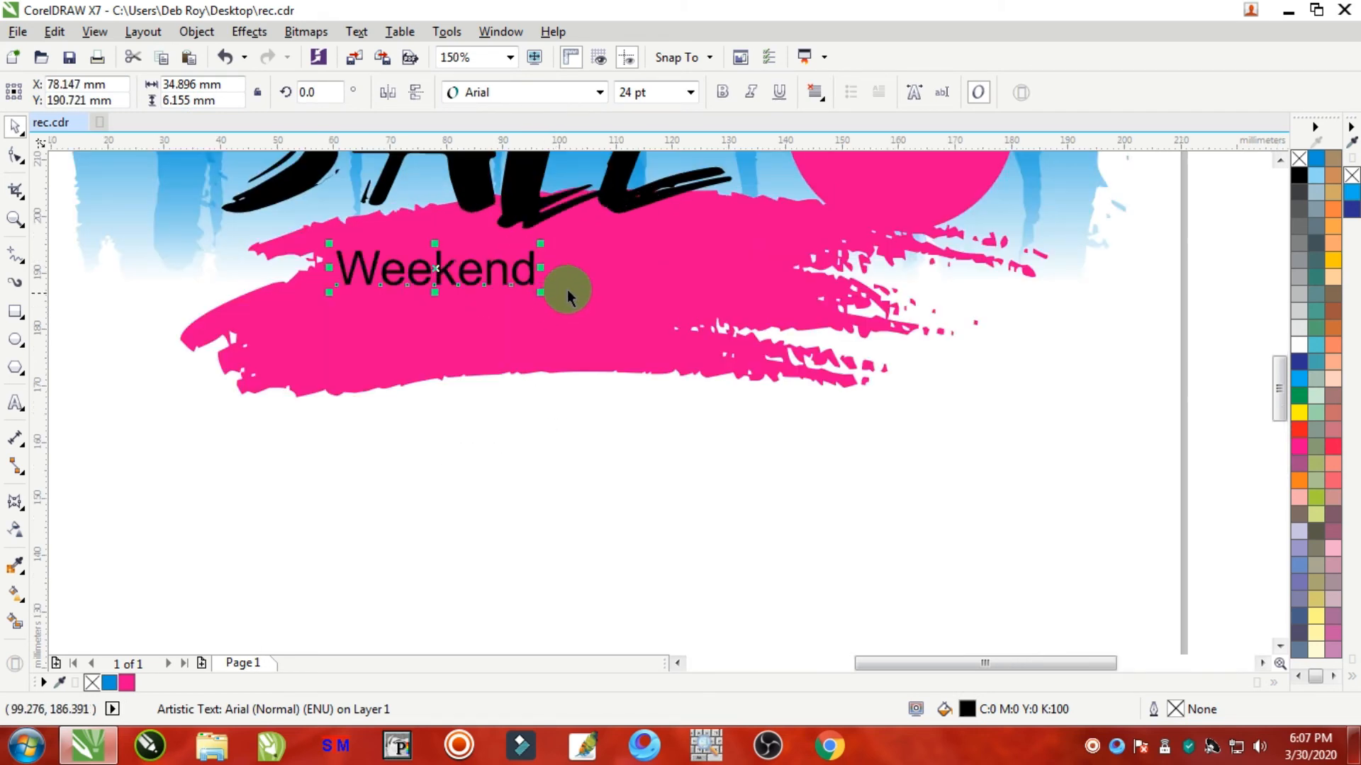
Step: Set "Weekend" in the Candreva font with a white fill and enlarge it to about 77 pt
{"action": "left_click_drag", "start_coordinate": [543, 291], "coordinate": [737, 393]}
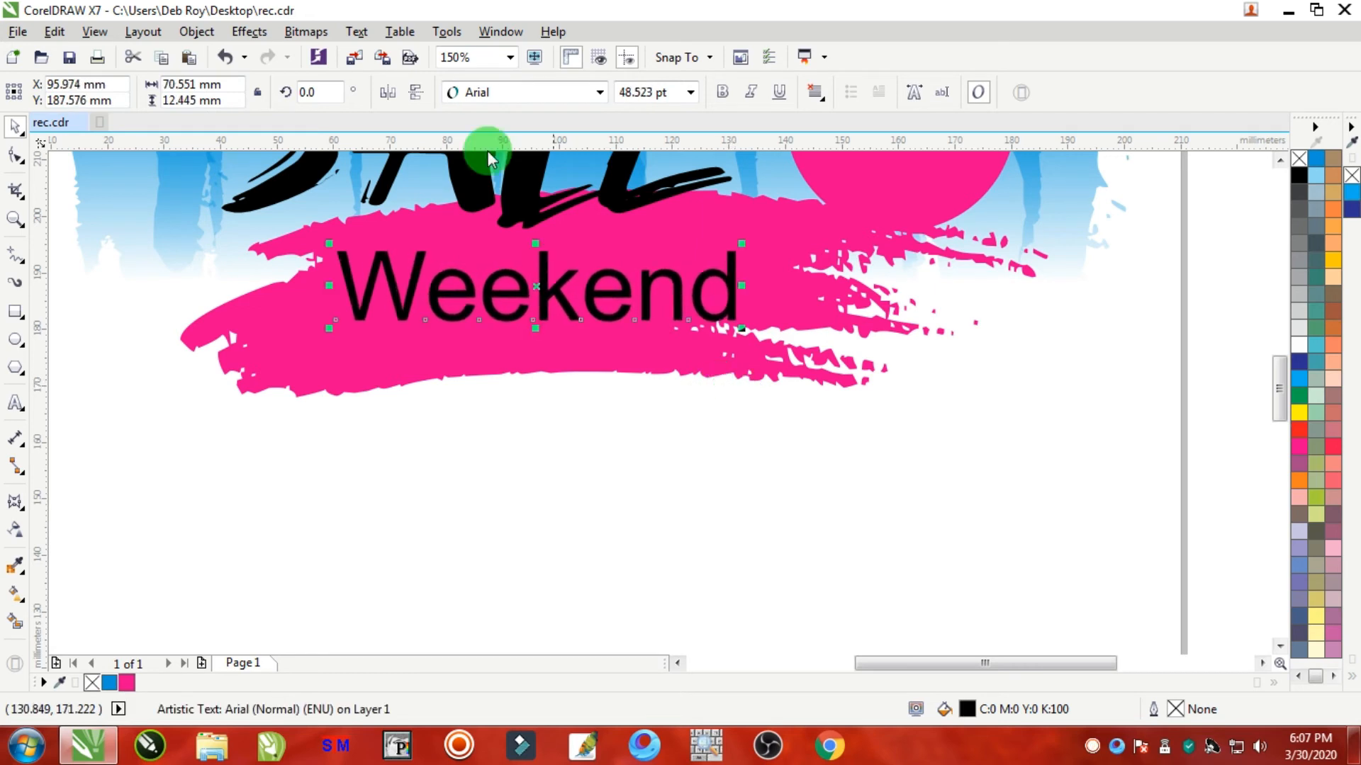
{"action": "left_click", "coordinate": [540, 91]}
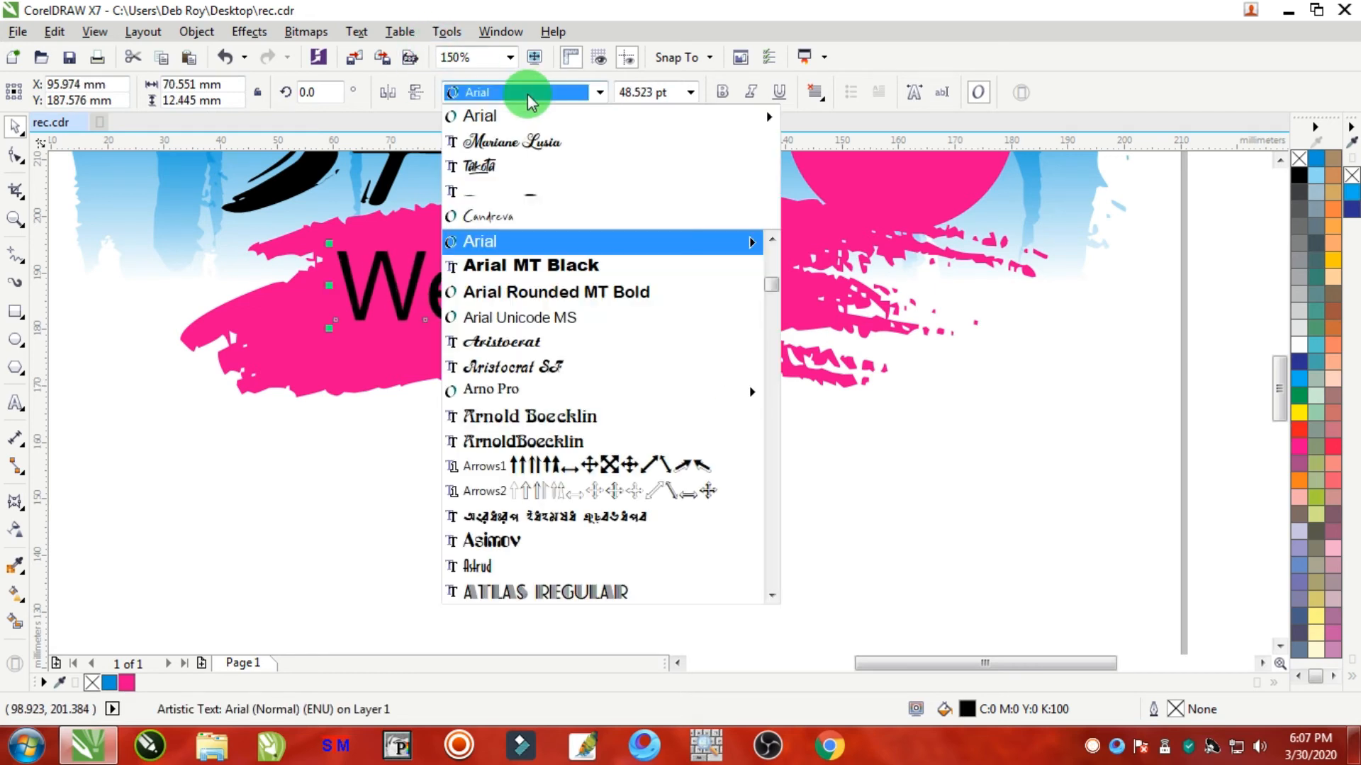
{"action": "left_click", "coordinate": [501, 227]}
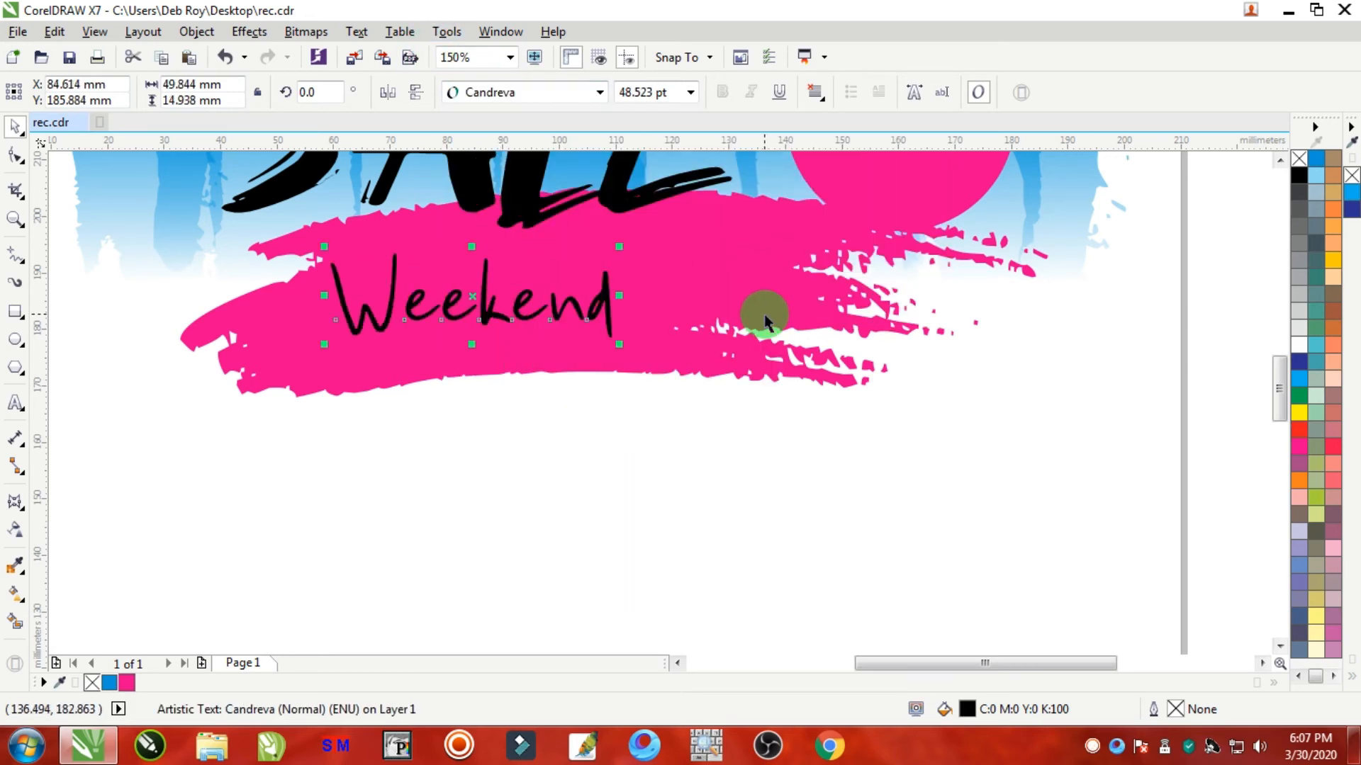
{"action": "left_click", "coordinate": [1296, 346]}
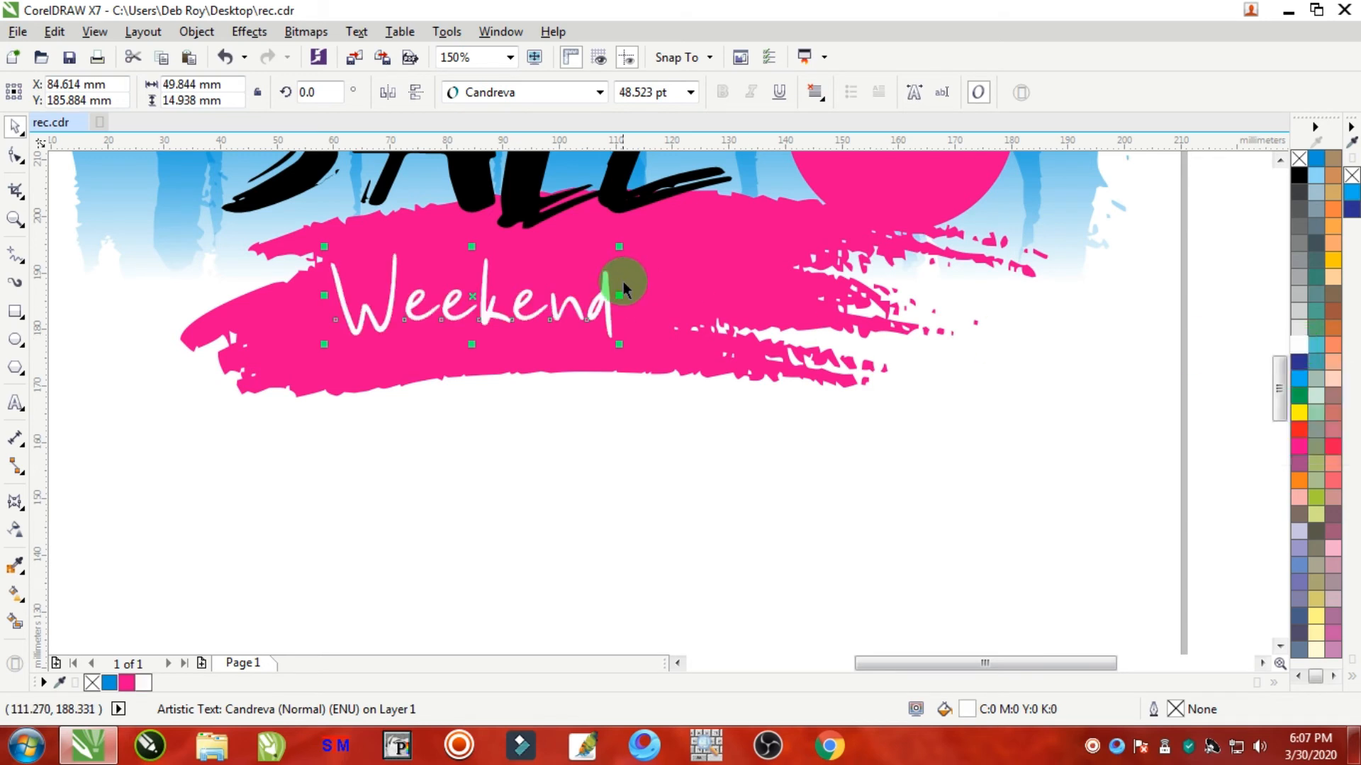
{"action": "left_click_drag", "start_coordinate": [619, 248], "coordinate": [787, 192]}
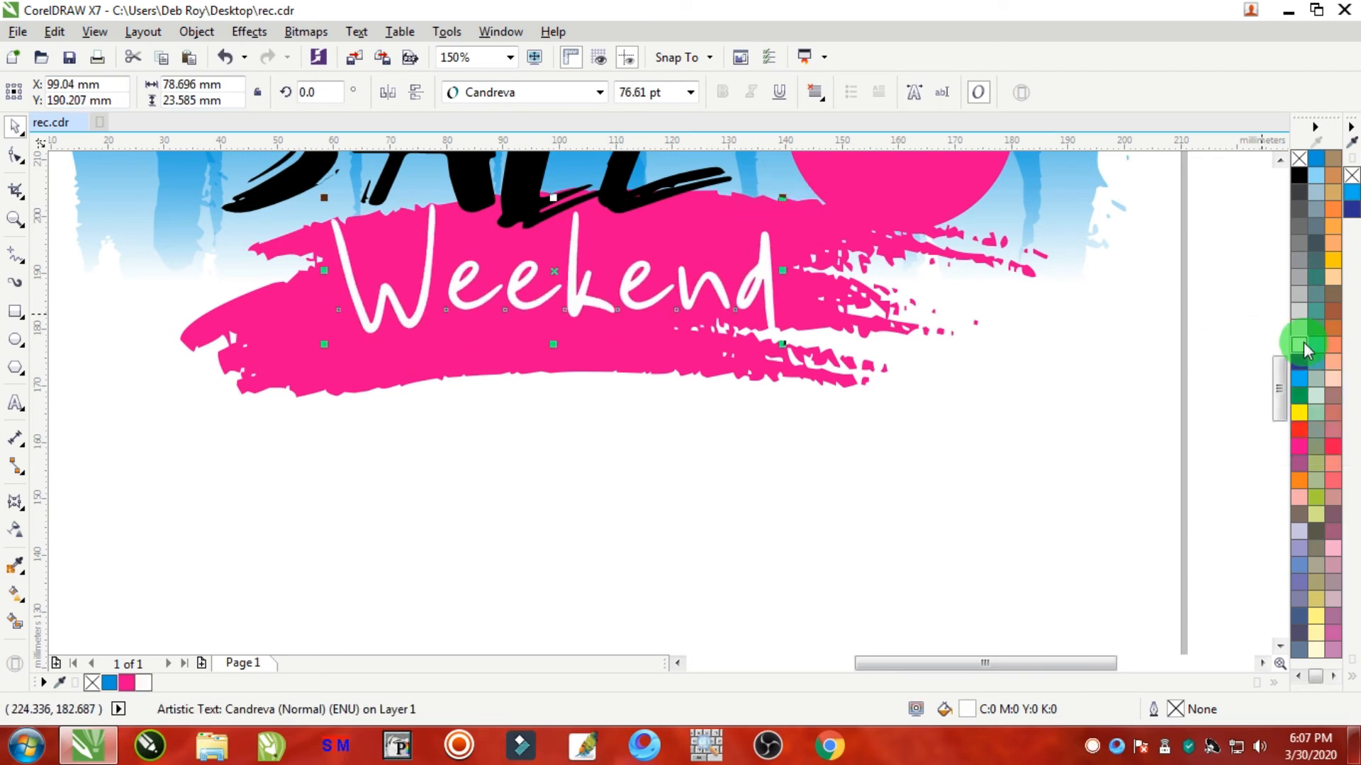
Step: Give the "Weekend" text a white outline 1 px wide
{"action": "scroll", "coordinate": [705, 291], "scroll_direction": "up", "scroll_amount": 1}
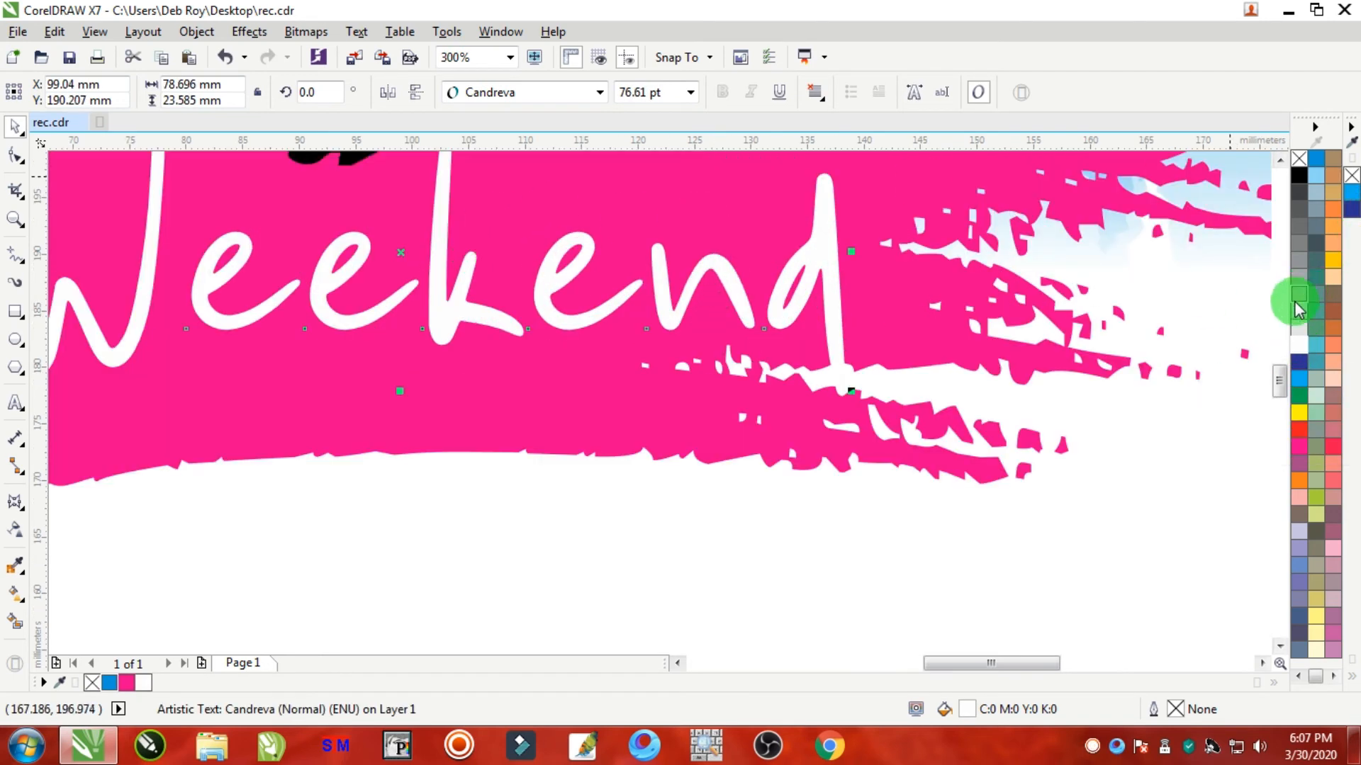
{"action": "right_click", "coordinate": [1299, 343]}
{"action": "key", "text": "F12"}
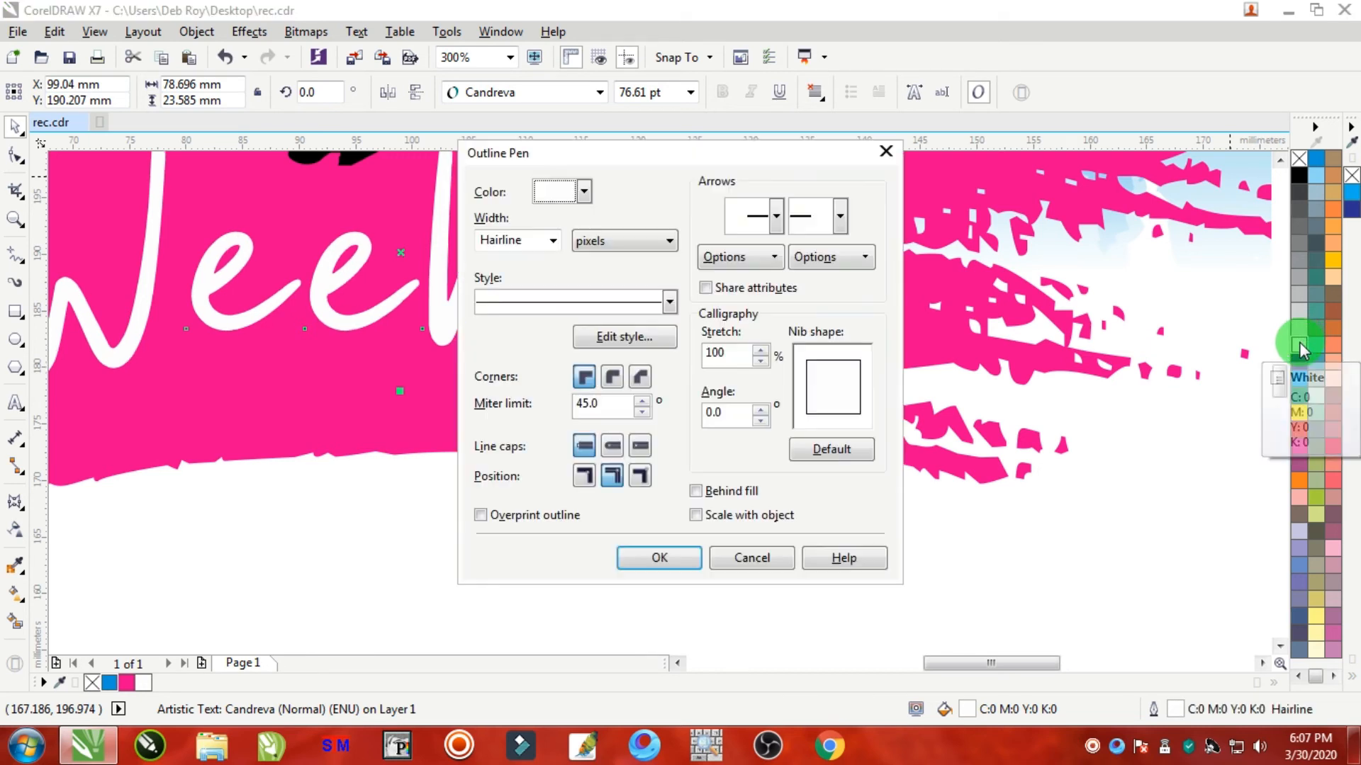
{"action": "type", "text": ".5"}
{"action": "key", "text": "Return"}
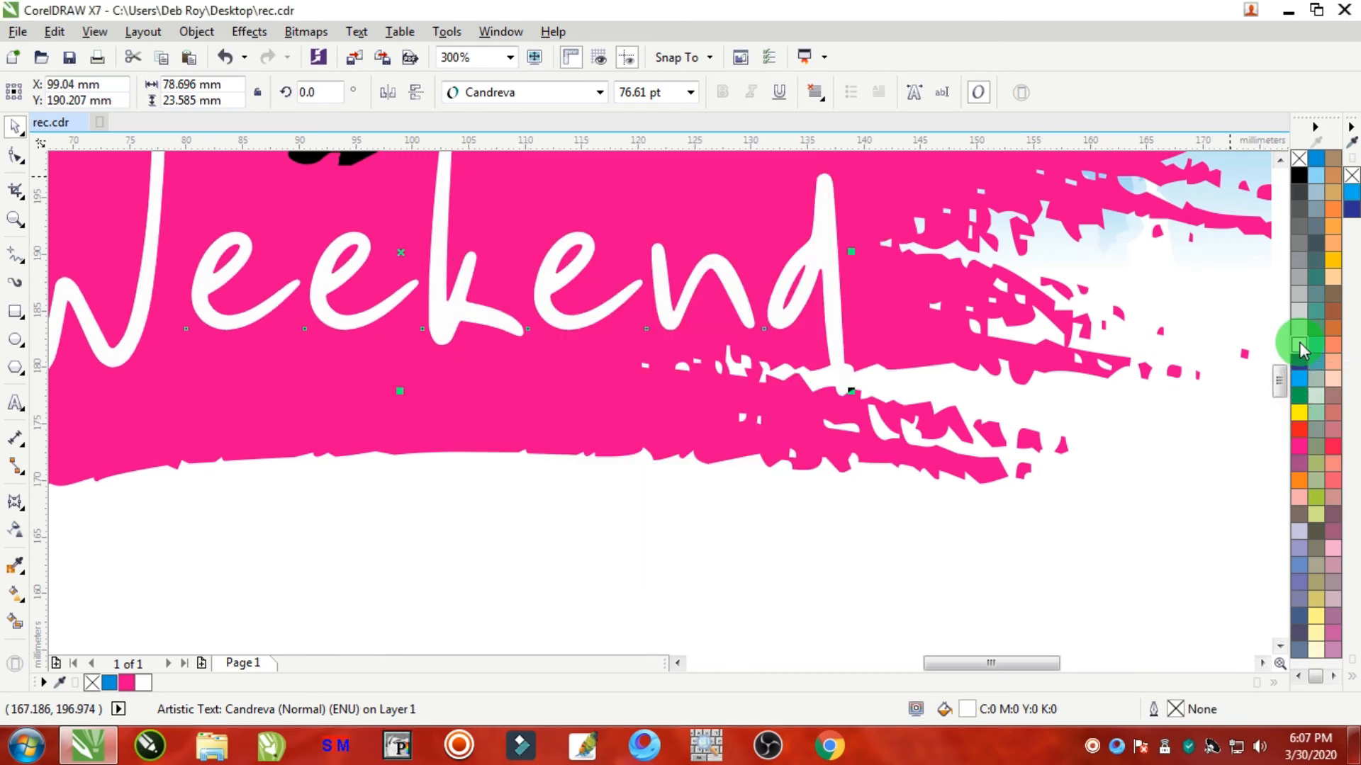
{"action": "key", "text": "F12"}
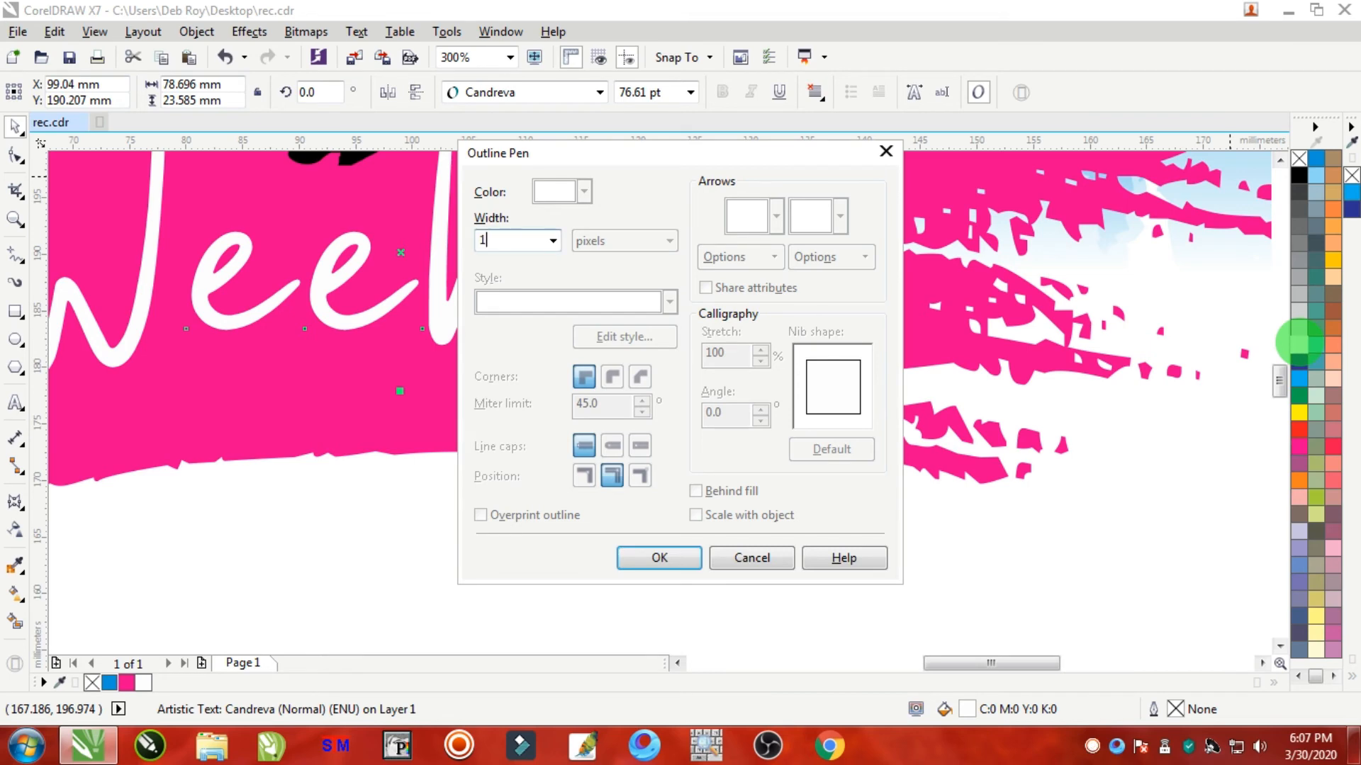
{"action": "type", "text": "1"}
{"action": "key", "text": "Return"}
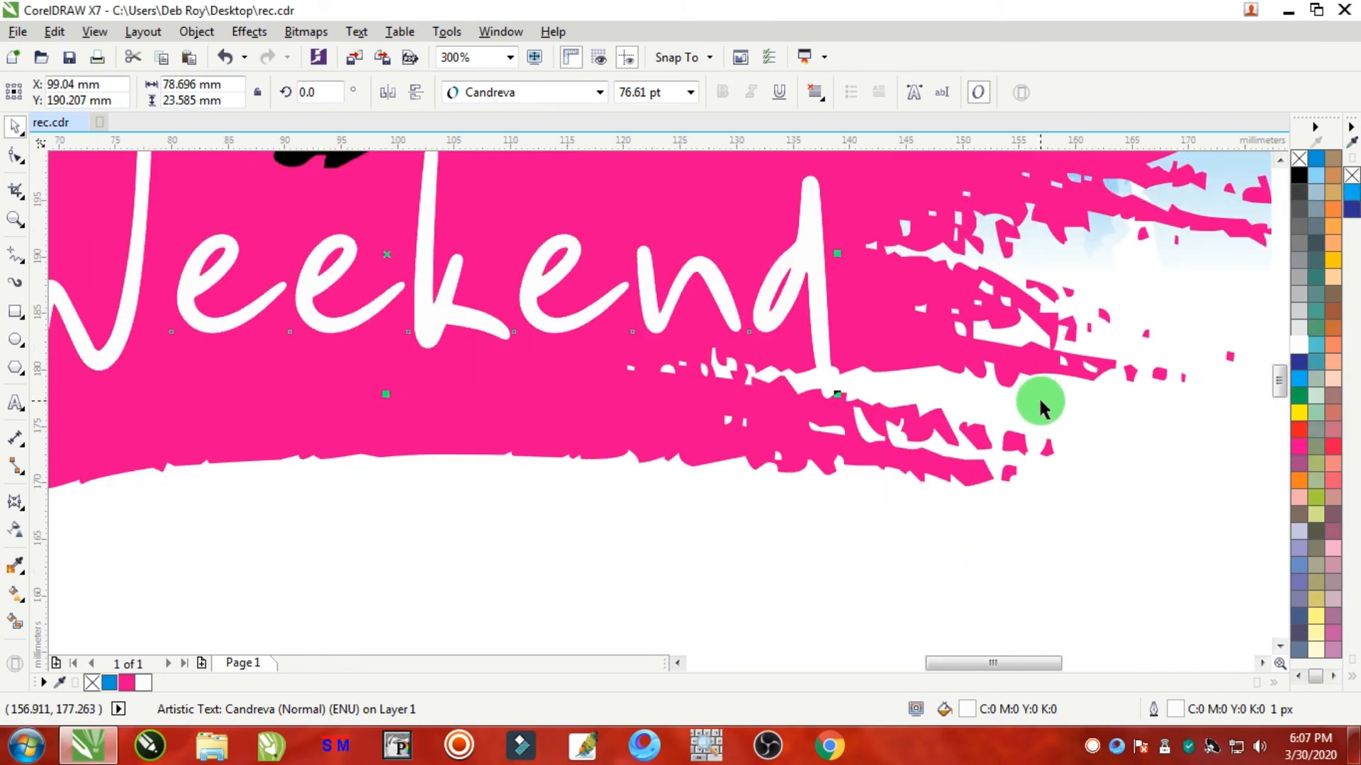
Step: Rotate "Weekend" counter-clockwise by about 5° and position it centrally within the magenta stroke
{"action": "scroll", "coordinate": [1039, 406], "scroll_direction": "down", "scroll_amount": 2}
{"action": "left_click_drag", "start_coordinate": [708, 344], "coordinate": [710, 360]}
{"action": "left_click", "coordinate": [899, 323]}
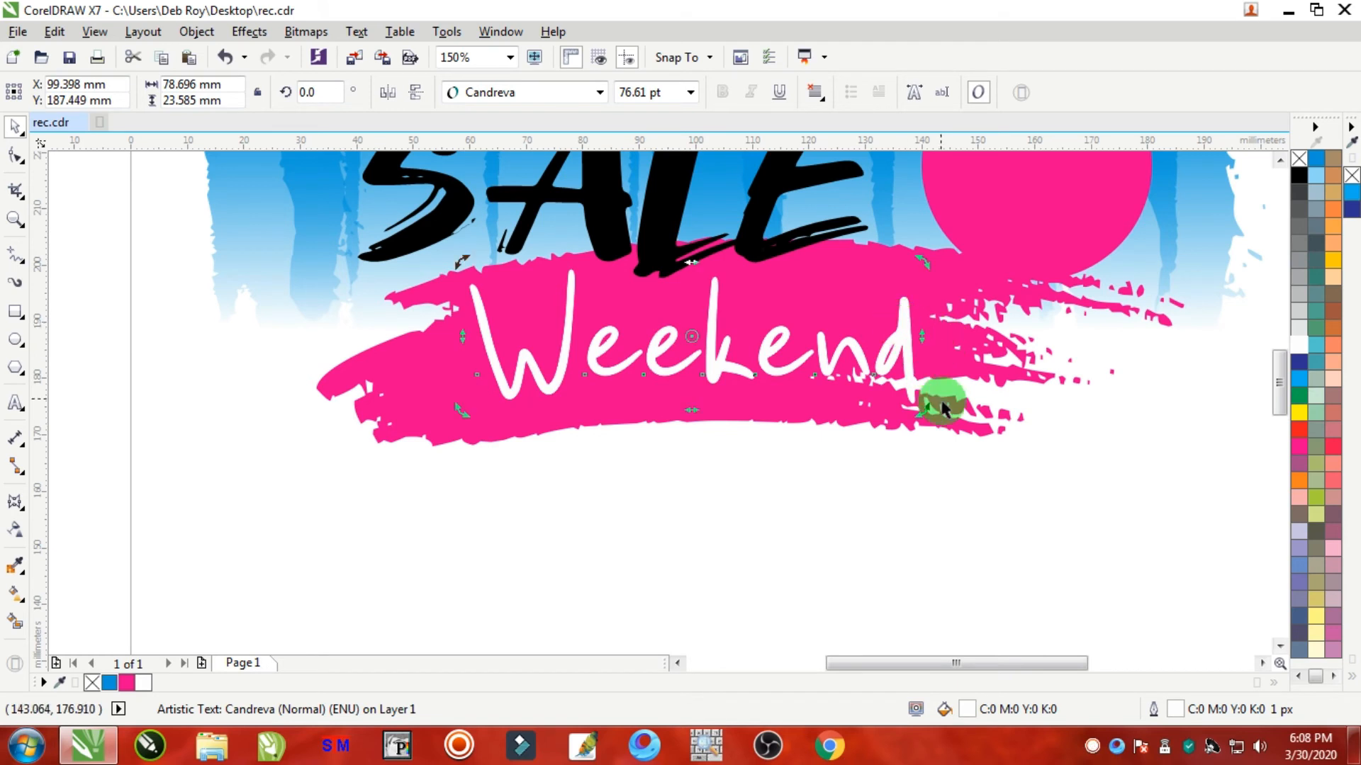
{"action": "left_click_drag", "start_coordinate": [923, 414], "coordinate": [948, 395]}
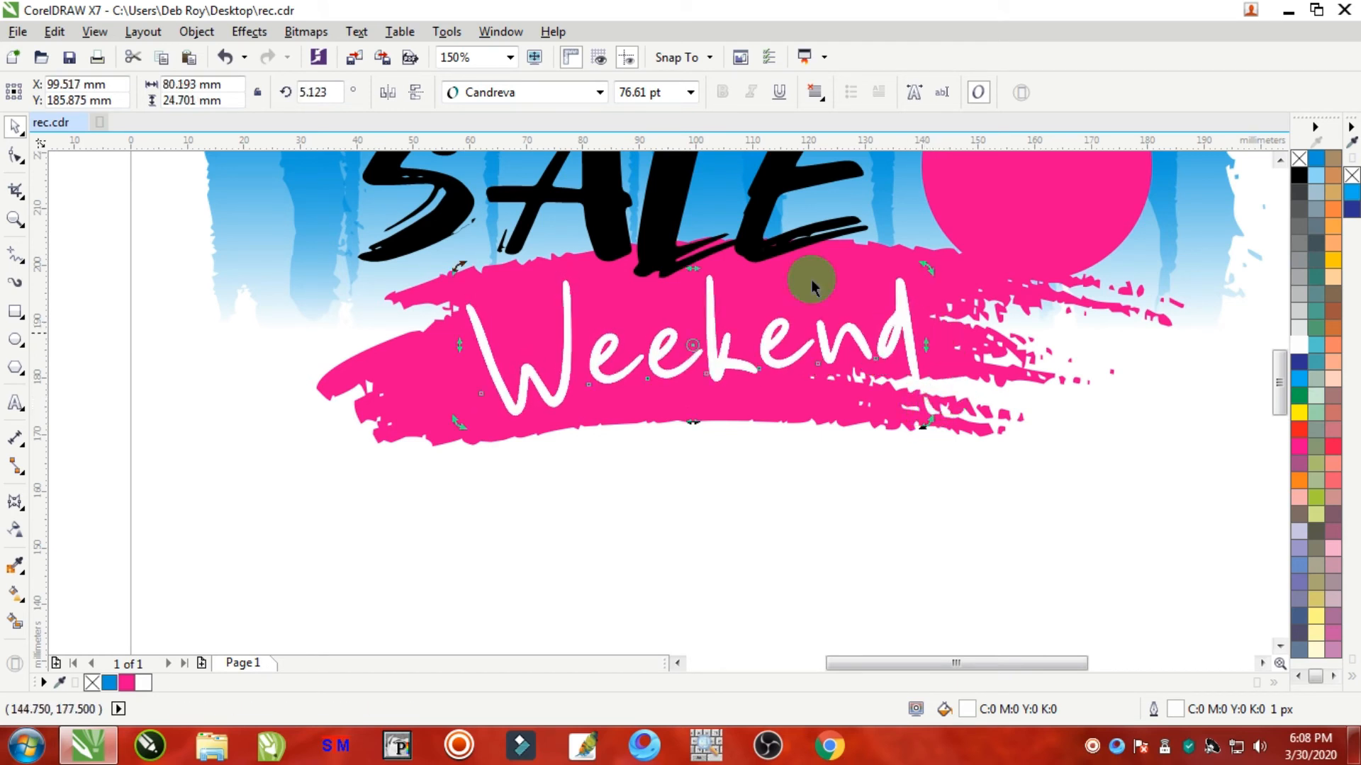
{"action": "left_click", "coordinate": [773, 513]}
{"action": "left_click_drag", "start_coordinate": [719, 360], "coordinate": [716, 343]}
Step: Move "THIS WEEKEND ONLY" and "SPECIAL OFFER" together onto the blue brush area above the magenta circle
{"action": "left_click_drag", "start_coordinate": [914, 420], "coordinate": [808, 307]}
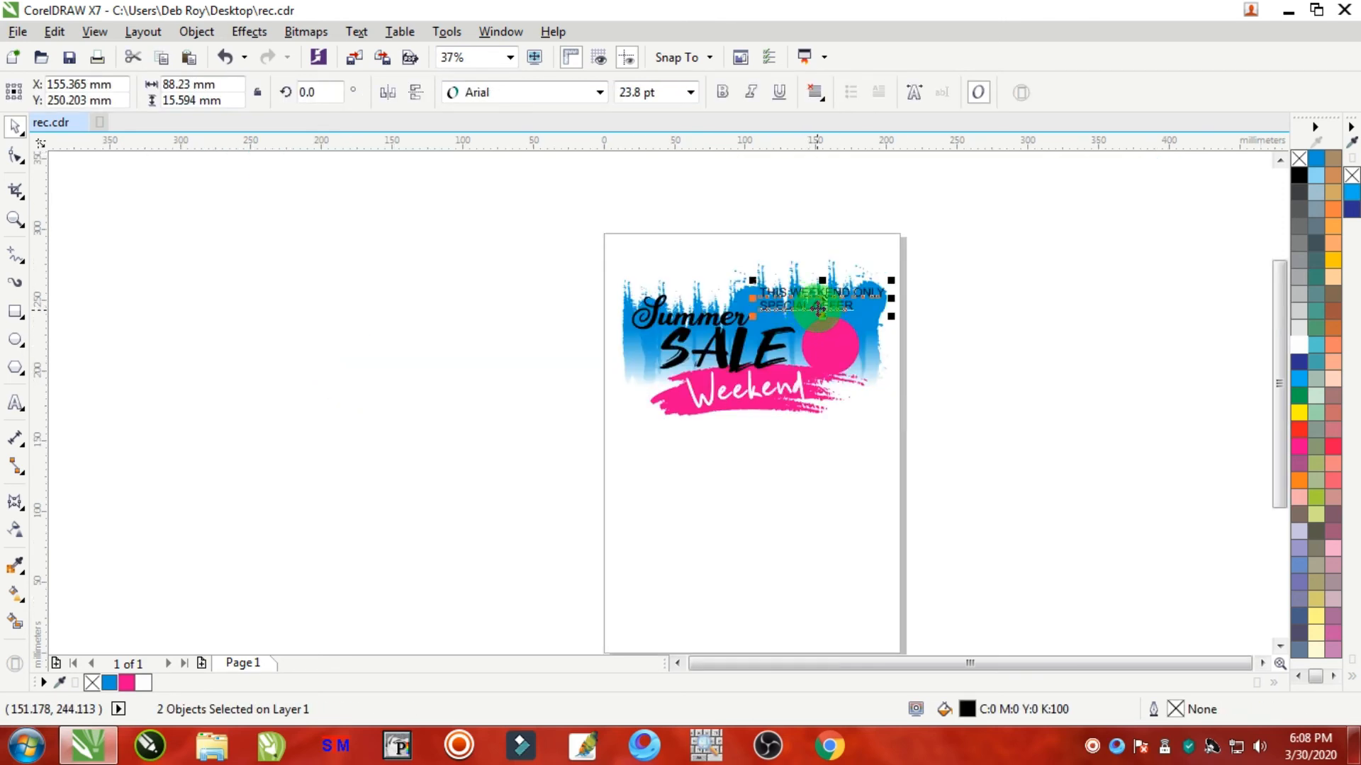
{"action": "scroll", "coordinate": [819, 308], "scroll_direction": "up", "scroll_amount": 2}
{"action": "scroll", "coordinate": [815, 303], "scroll_direction": "up", "scroll_amount": 4}
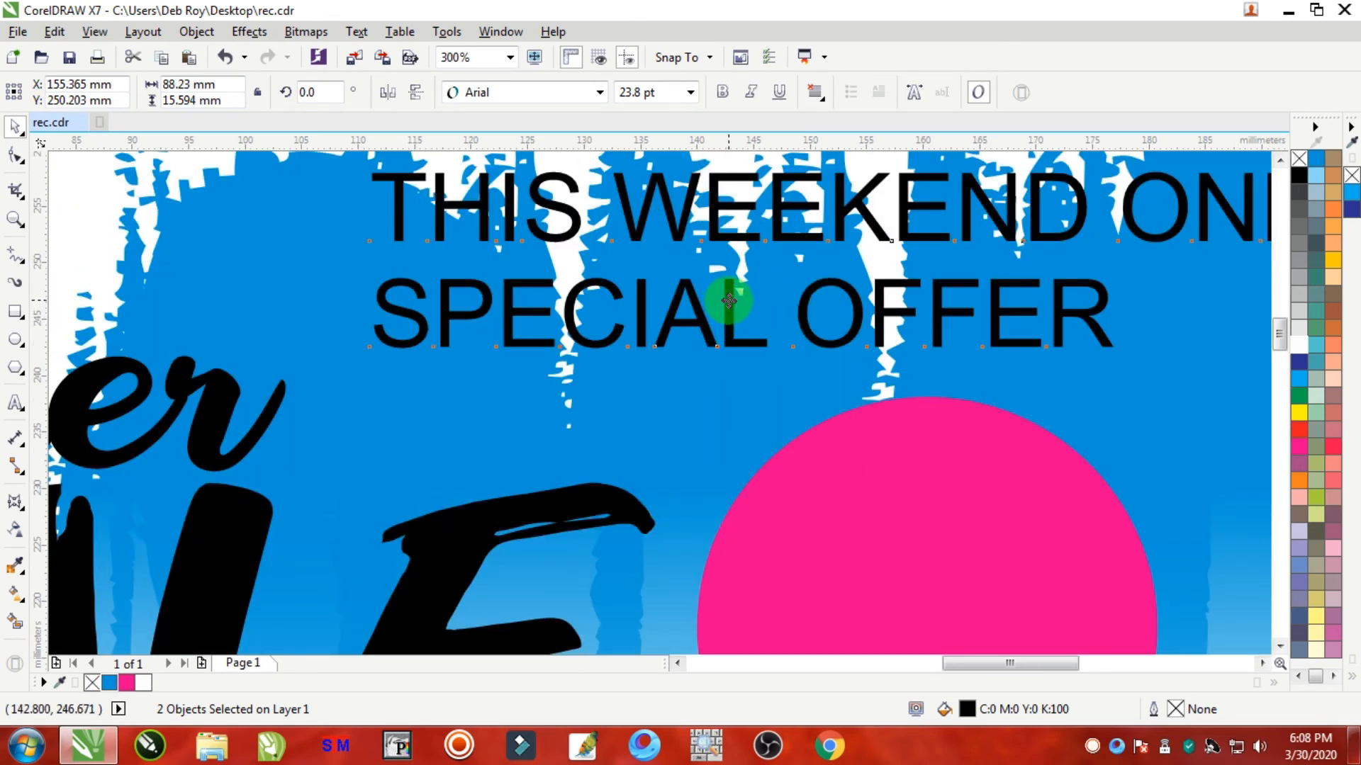
{"action": "left_click_drag", "start_coordinate": [729, 301], "coordinate": [689, 332]}
{"action": "scroll", "coordinate": [795, 352], "scroll_direction": "down", "scroll_amount": 4}
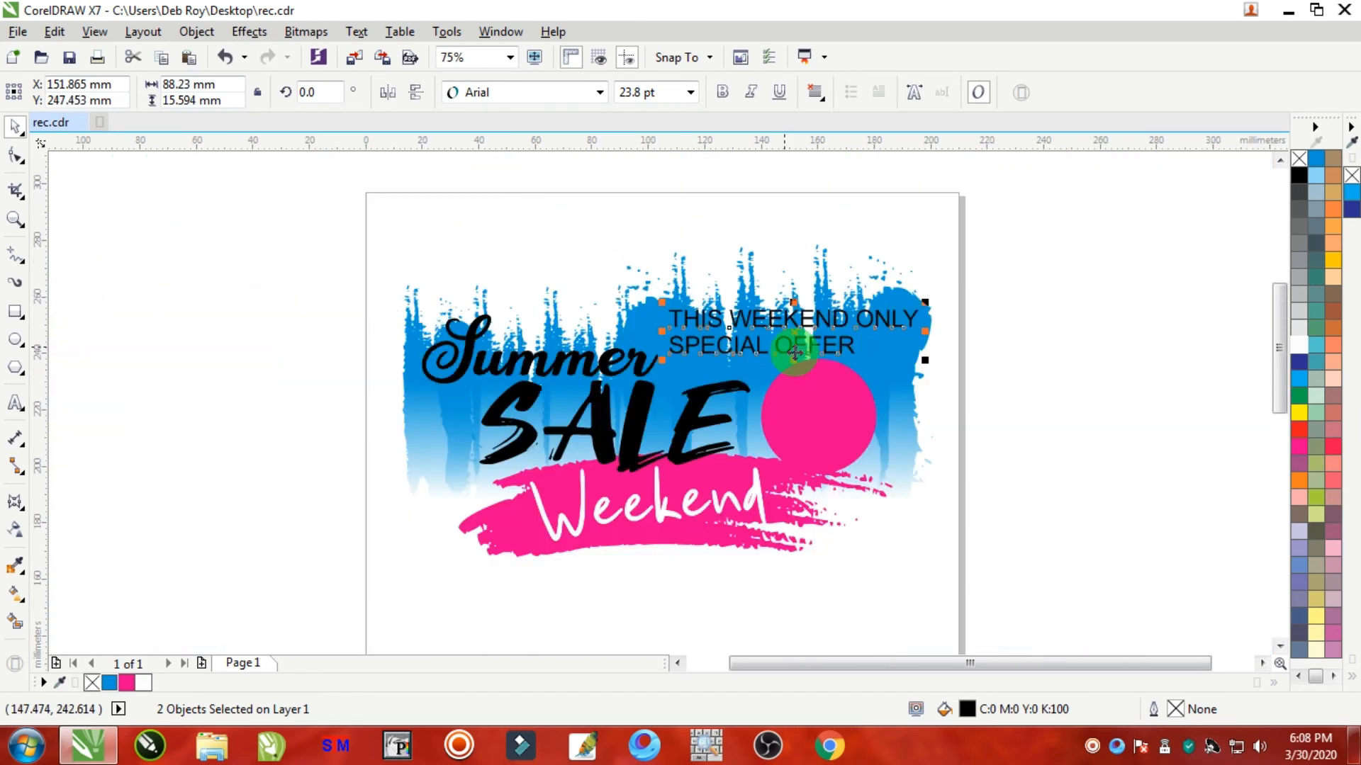
Step: Add the three-line text "UP TO / 50% / OFF" in 24 pt Arial beside the page and centre-align it
{"action": "scroll", "coordinate": [847, 418], "scroll_direction": "up", "scroll_amount": 2}
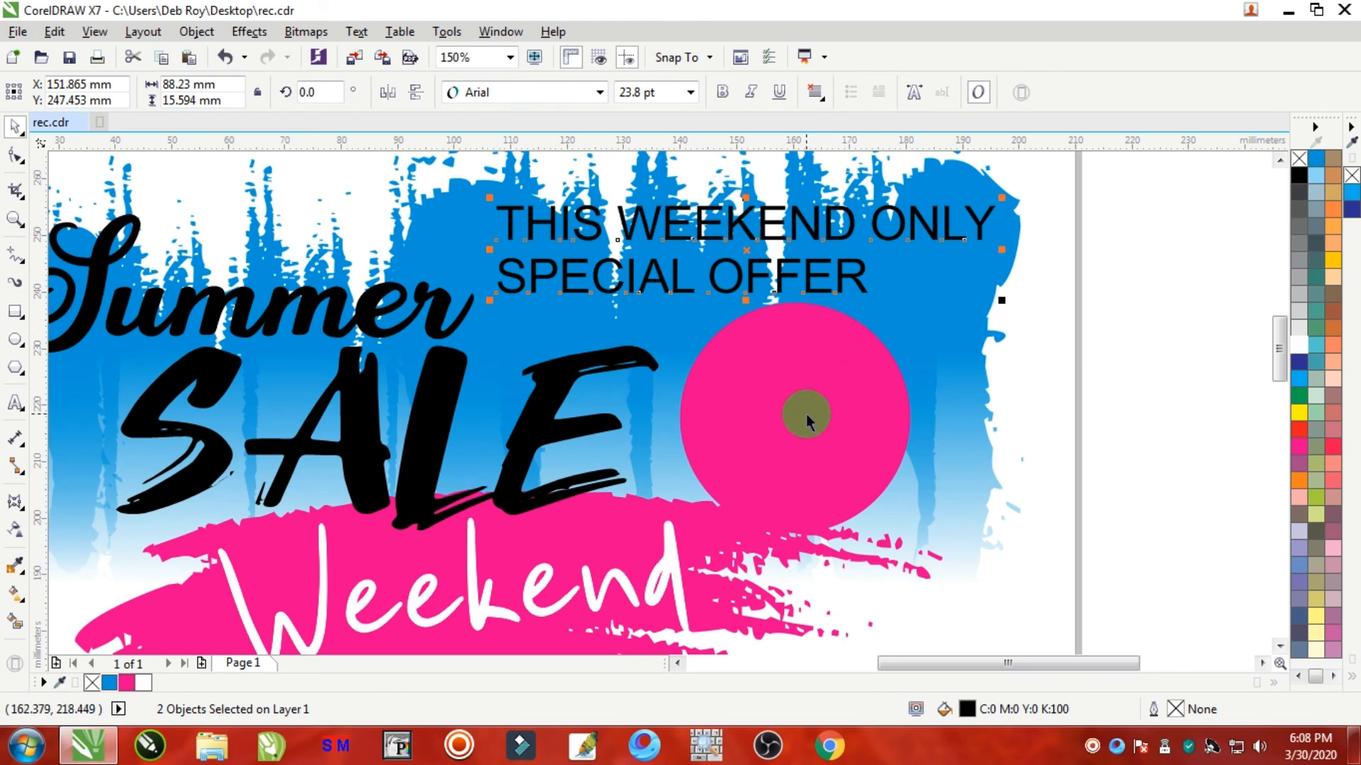
{"action": "scroll", "coordinate": [806, 414], "scroll_direction": "down", "scroll_amount": 4}
{"action": "scroll", "coordinate": [932, 404], "scroll_direction": "up", "scroll_amount": 4}
{"action": "left_click", "coordinate": [16, 404]}
{"action": "left_click", "coordinate": [767, 449]}
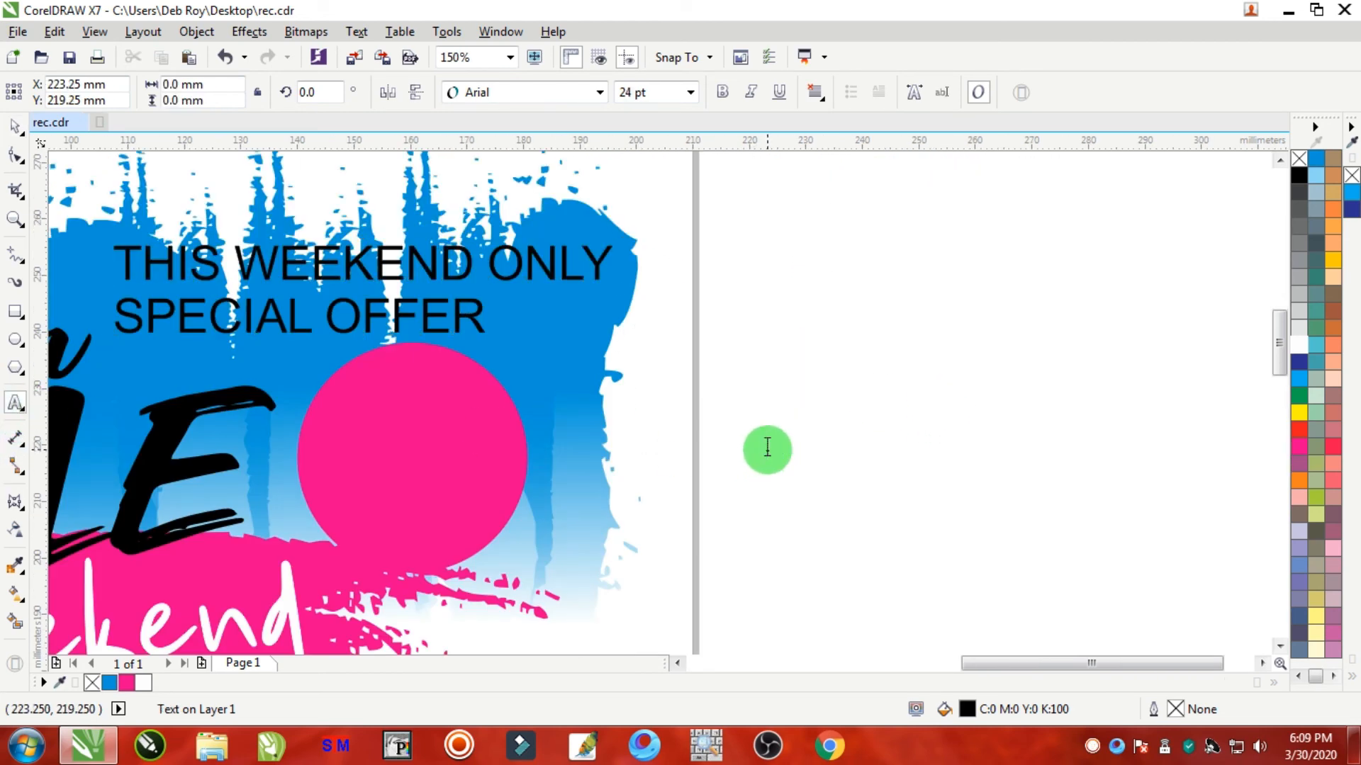
{"action": "type", "text": "up"}
{"action": "type", "text": "UP"}
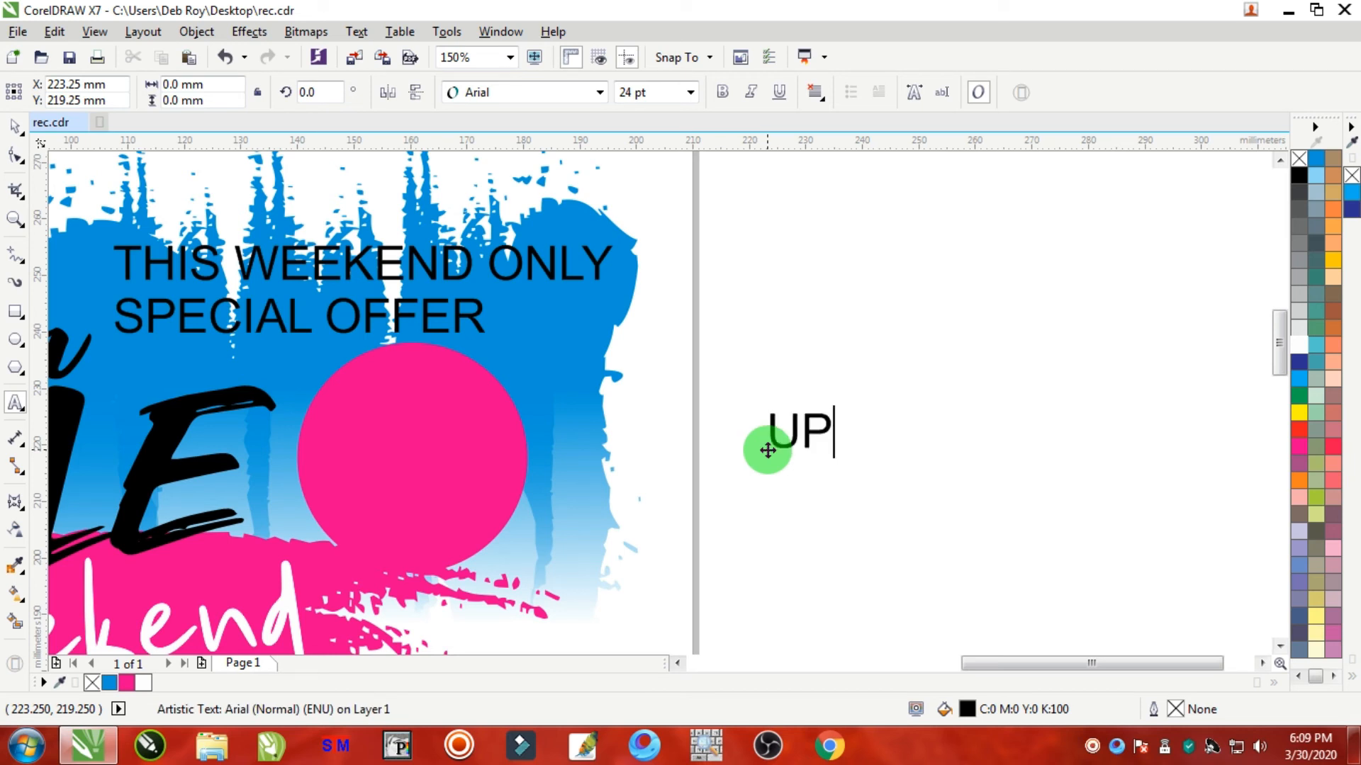
{"action": "type", "text": "50"}
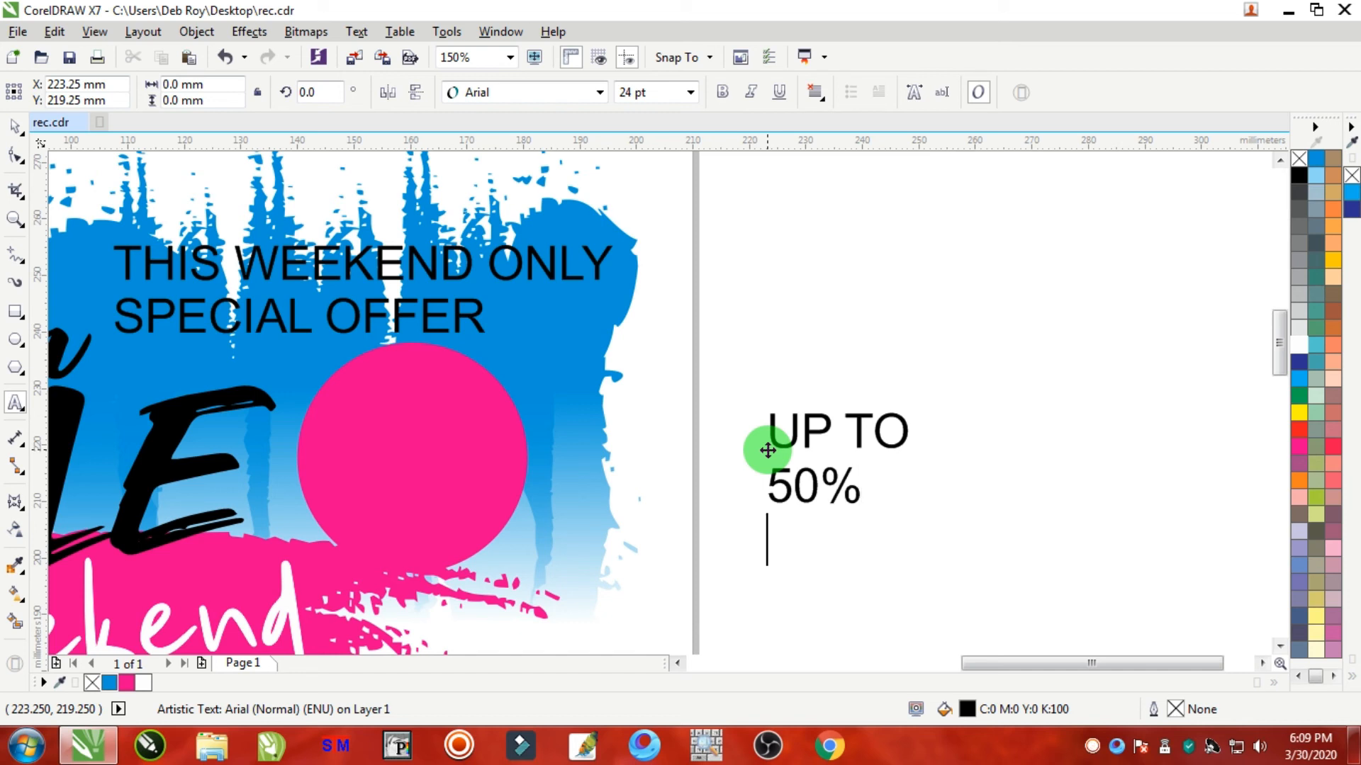
{"action": "key", "text": "ctrl+a"}
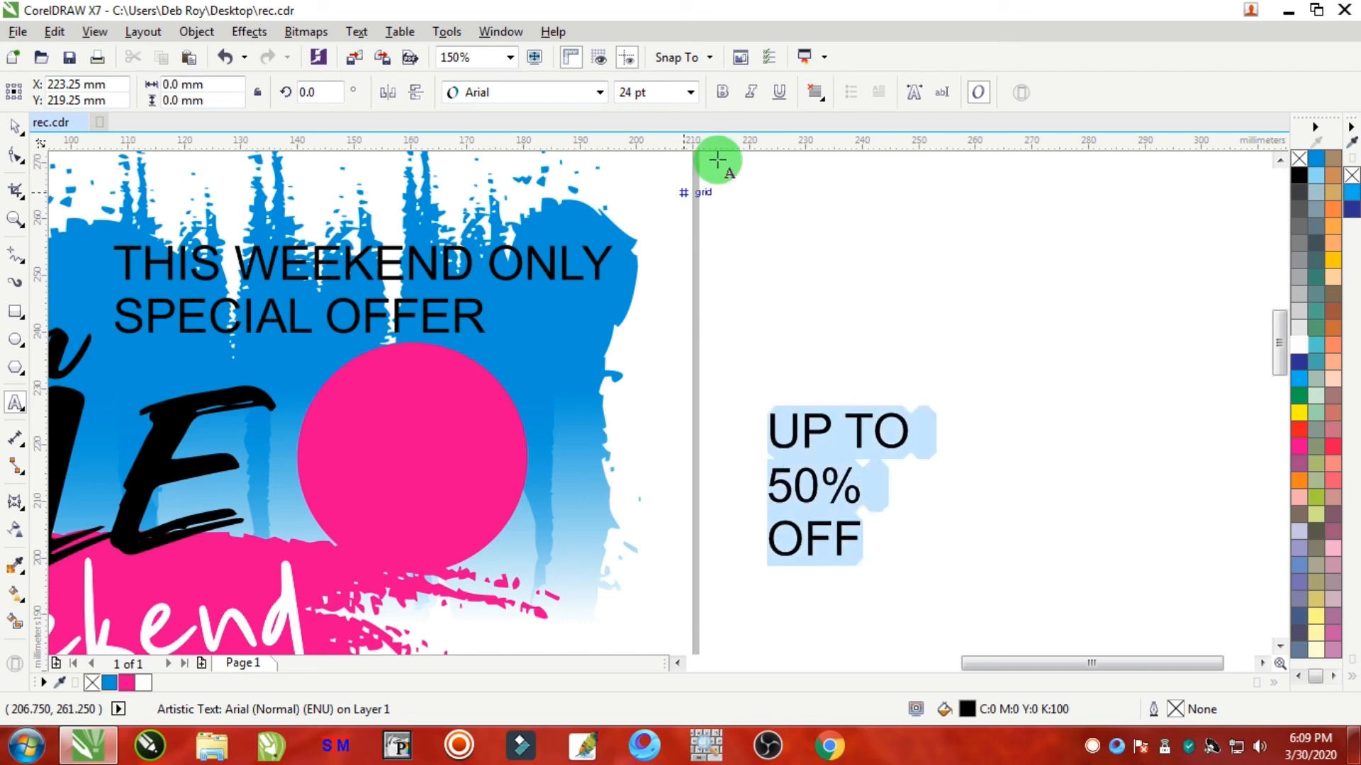
{"action": "left_click", "coordinate": [814, 92]}
{"action": "left_click", "coordinate": [858, 160]}
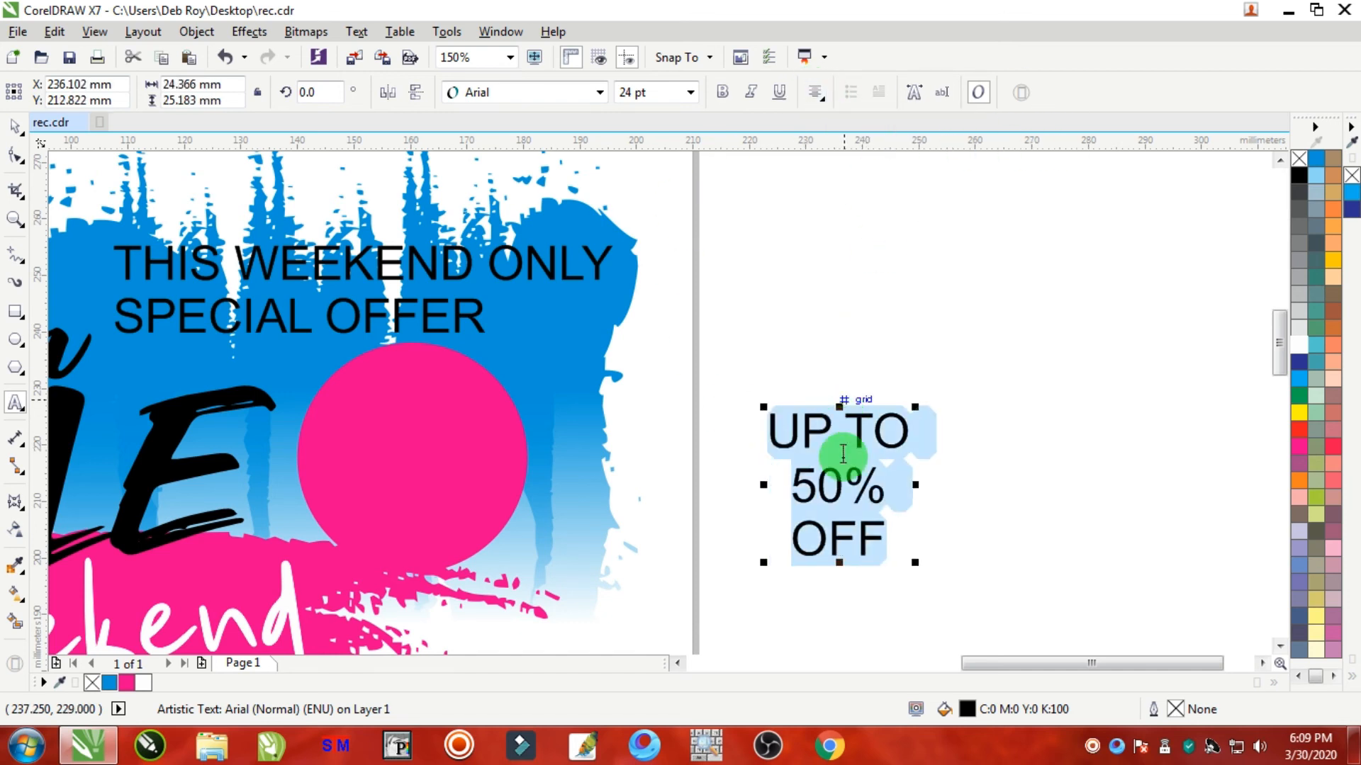
Step: Make "50%" in the offer text bold and set its size to 45 pt
{"action": "left_click", "coordinate": [798, 486]}
{"action": "left_click_drag", "start_coordinate": [796, 487], "coordinate": [965, 490]}
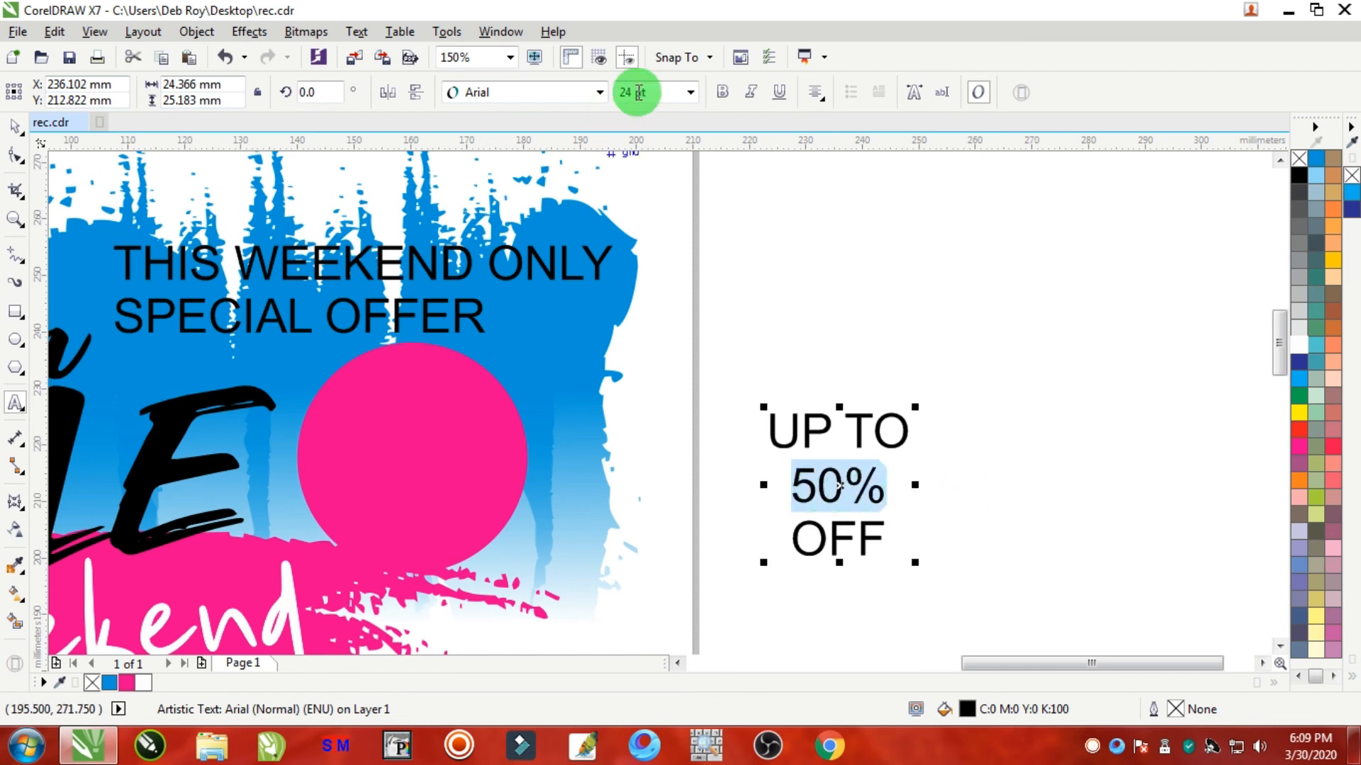
{"action": "left_click", "coordinate": [723, 93]}
{"action": "left_click", "coordinate": [652, 92]}
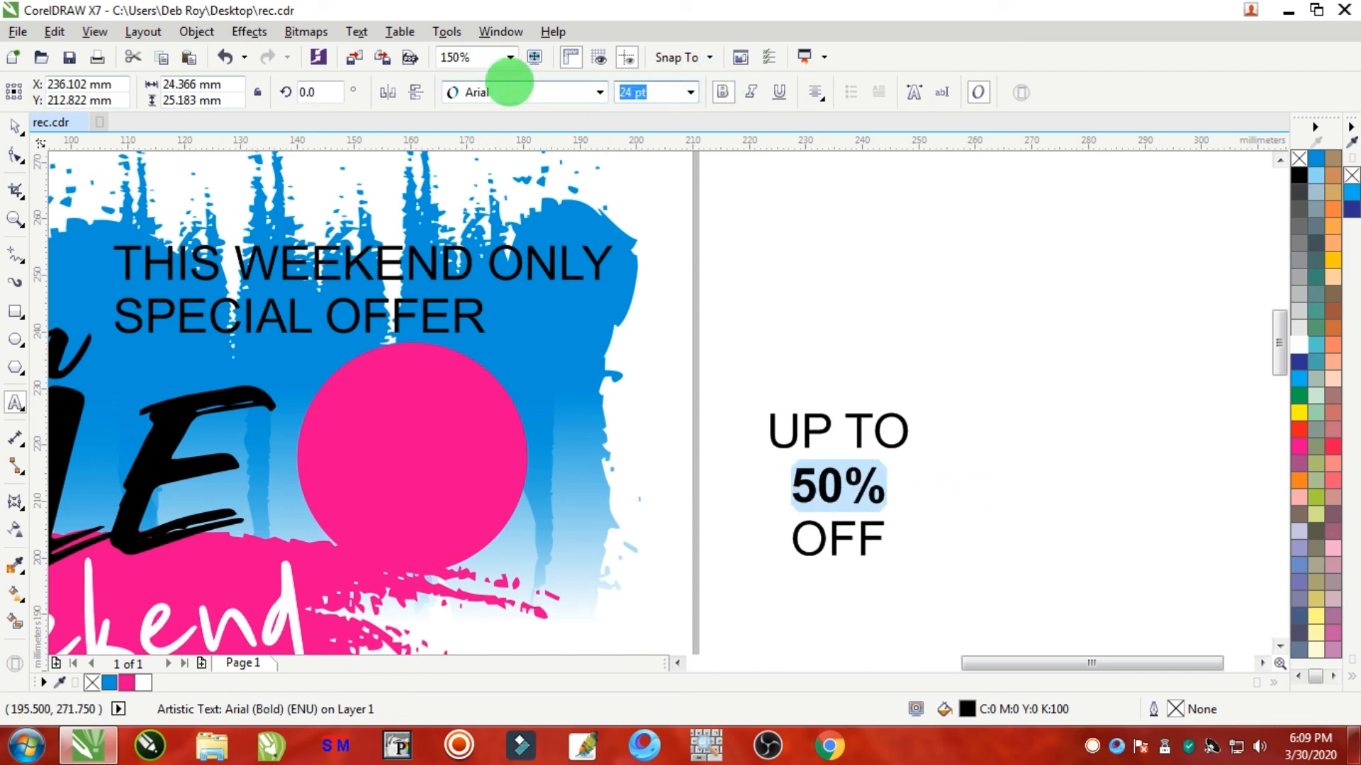
{"action": "type", "text": "45"}
{"action": "key", "text": "Return"}
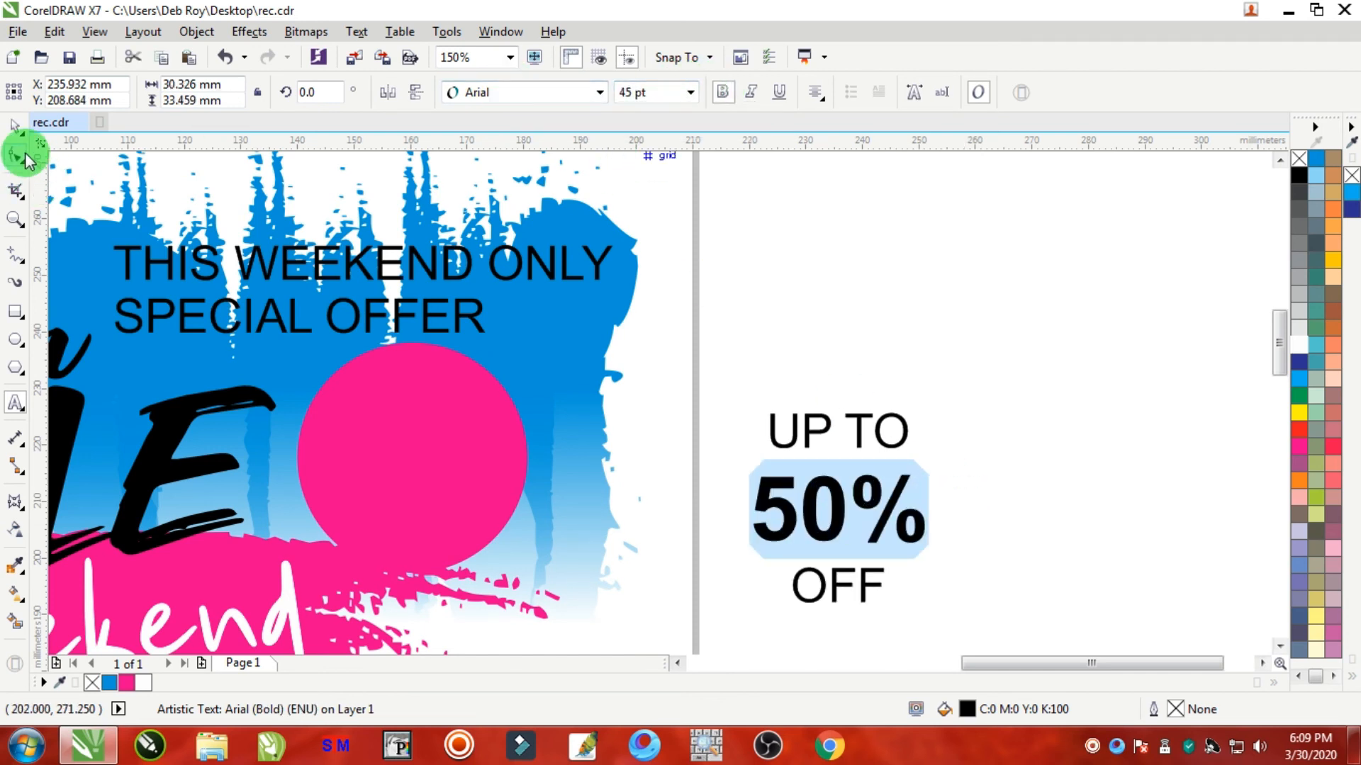
Step: Tighten the line spacing of the offer text until the block is about 30 mm high
{"action": "left_click", "coordinate": [15, 156]}
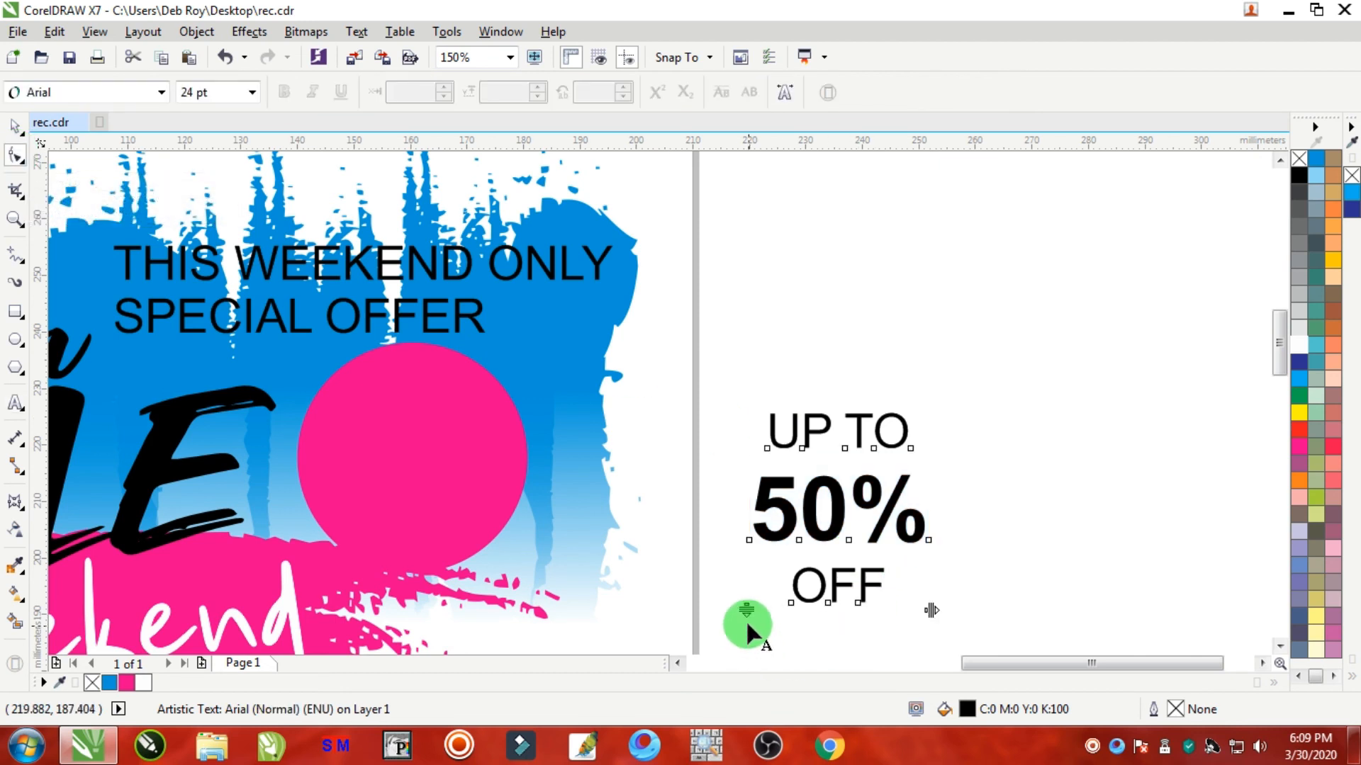
{"action": "left_click_drag", "start_coordinate": [746, 610], "coordinate": [746, 577]}
{"action": "left_click", "coordinate": [16, 129]}
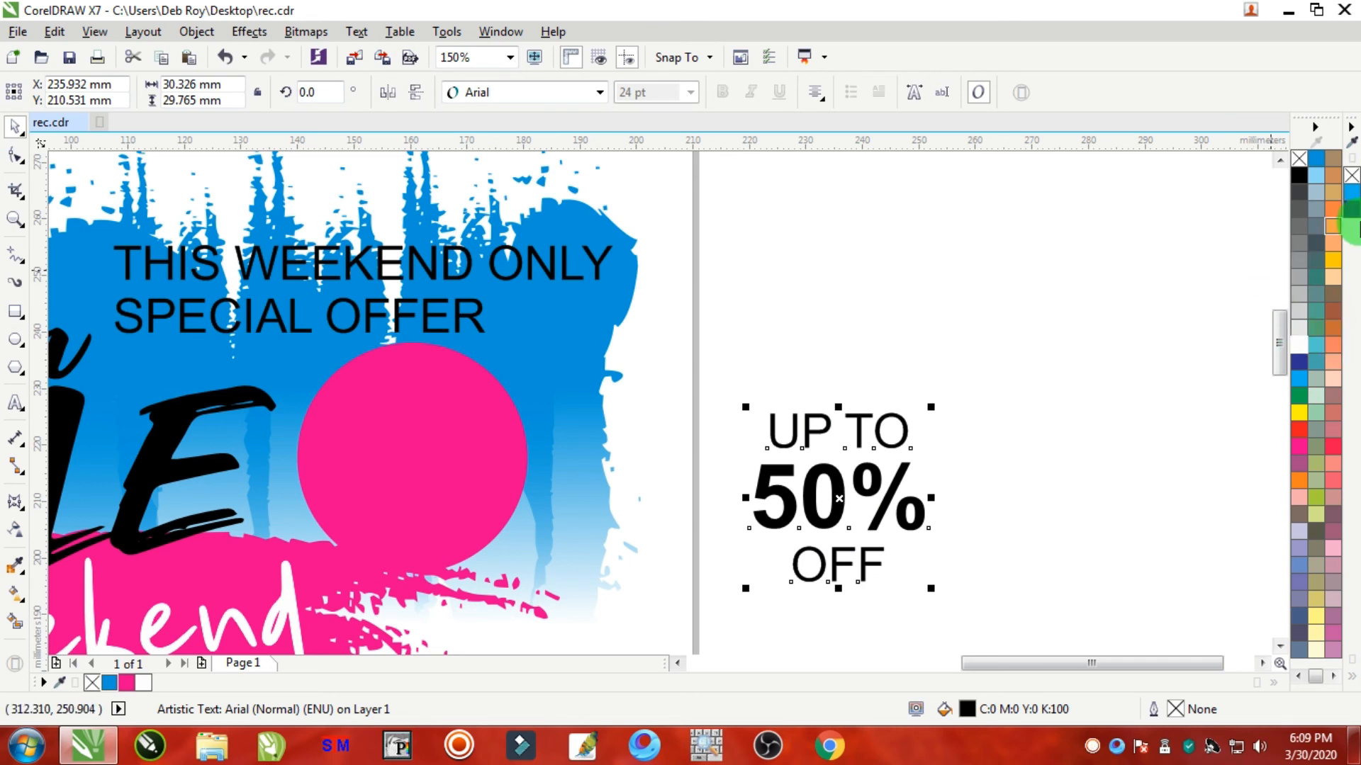
Step: Fill the "UP TO 50% OFF" text with white and move it onto the magenta circle
{"action": "left_click", "coordinate": [1301, 347]}
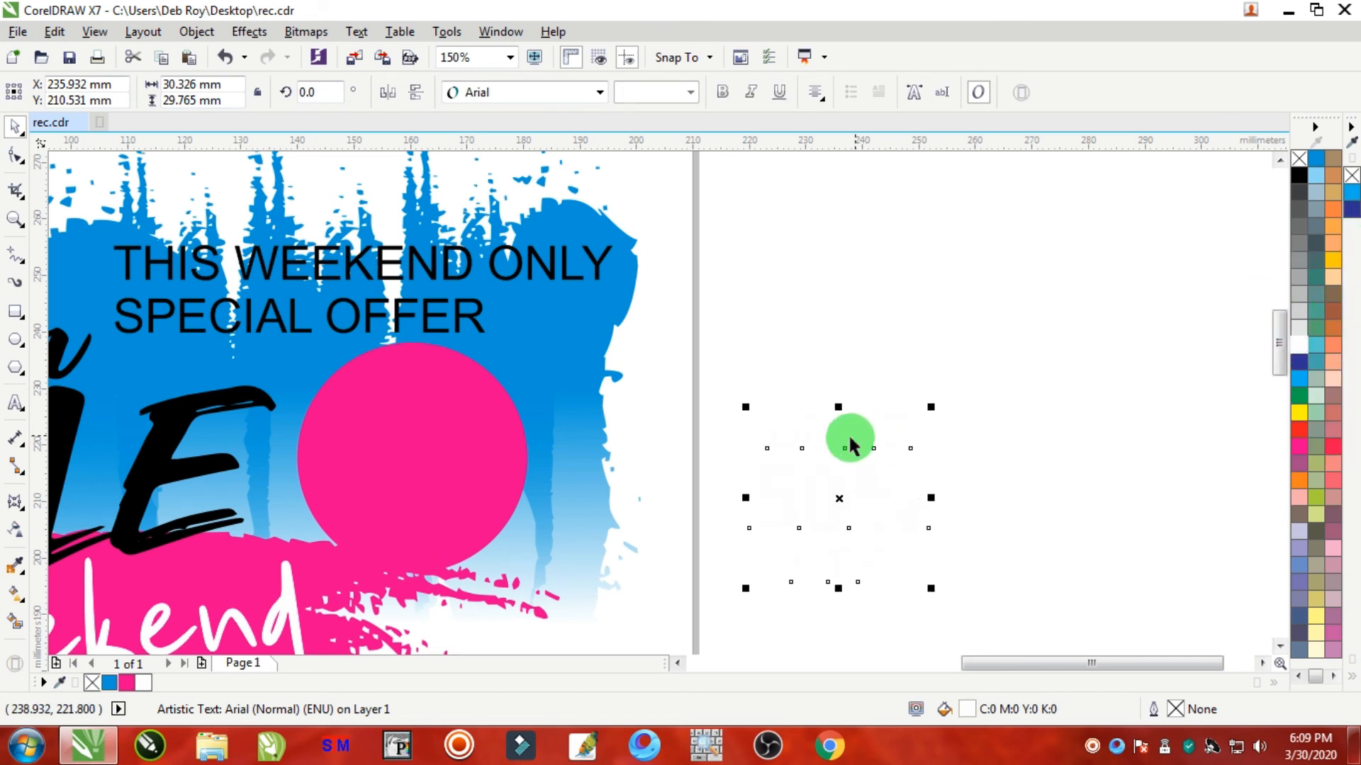
{"action": "left_click_drag", "start_coordinate": [844, 507], "coordinate": [423, 472]}
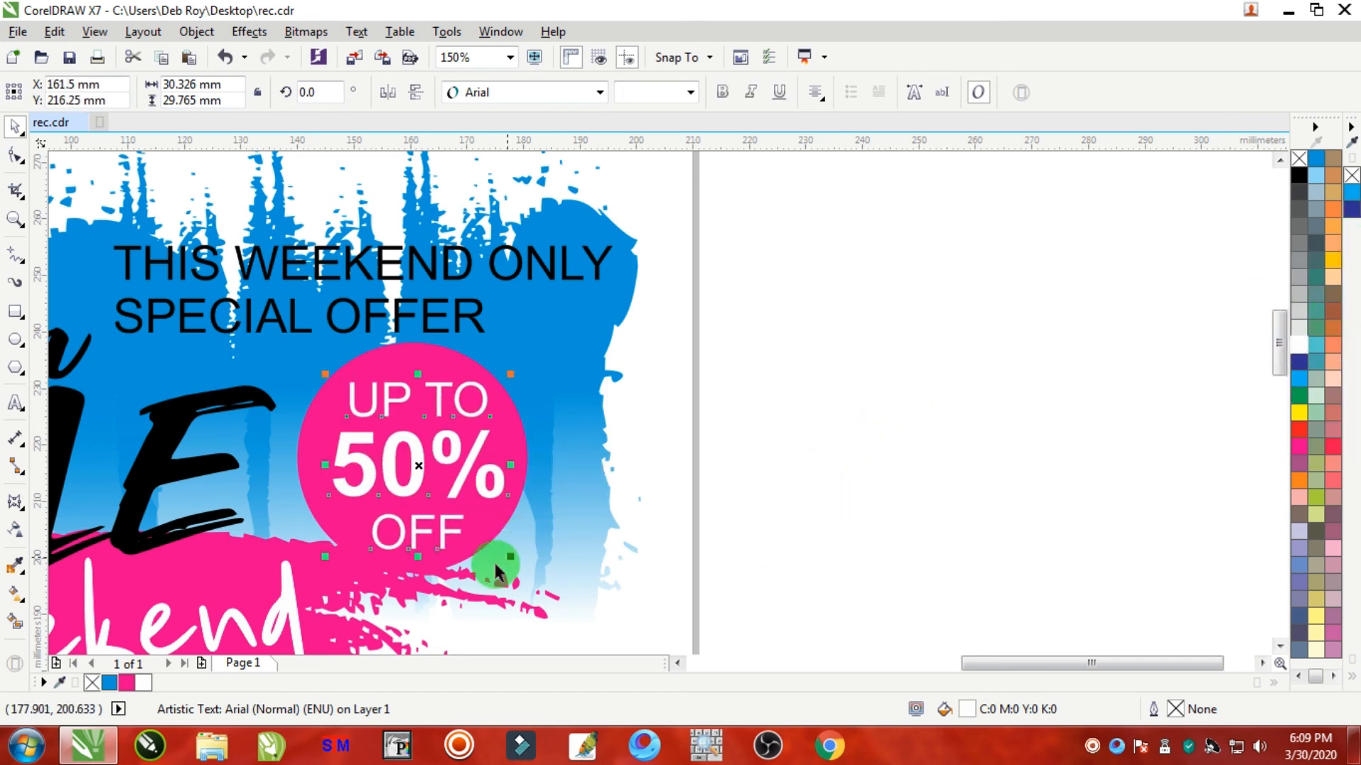
Step: Reduce the offer text's height to about 27 mm, centre it in the circle and rotate it about 14° counter-clockwise
{"action": "scroll", "coordinate": [418, 535], "scroll_direction": "up", "scroll_amount": 1}
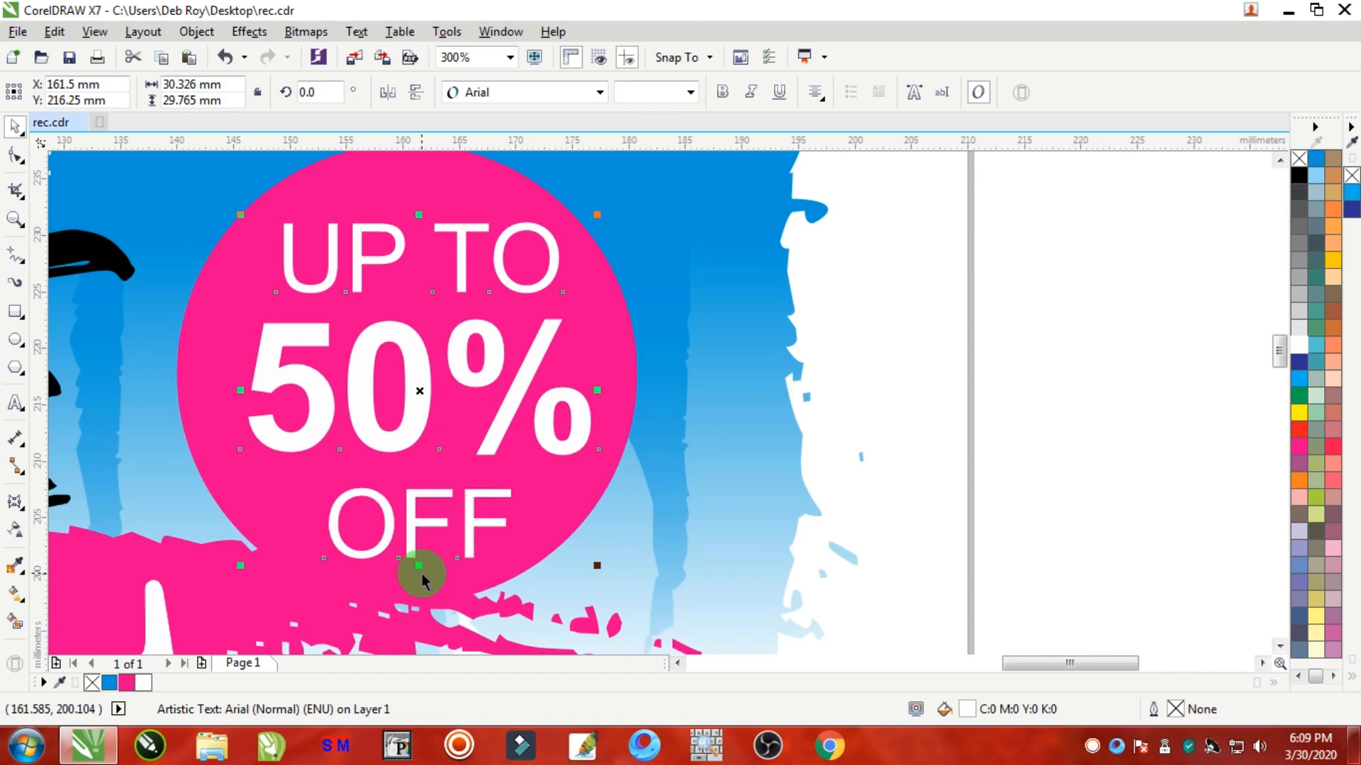
{"action": "left_click_drag", "start_coordinate": [424, 565], "coordinate": [444, 539]}
{"action": "scroll", "coordinate": [496, 460], "scroll_direction": "down", "scroll_amount": 2}
{"action": "scroll", "coordinate": [489, 450], "scroll_direction": "up", "scroll_amount": 2}
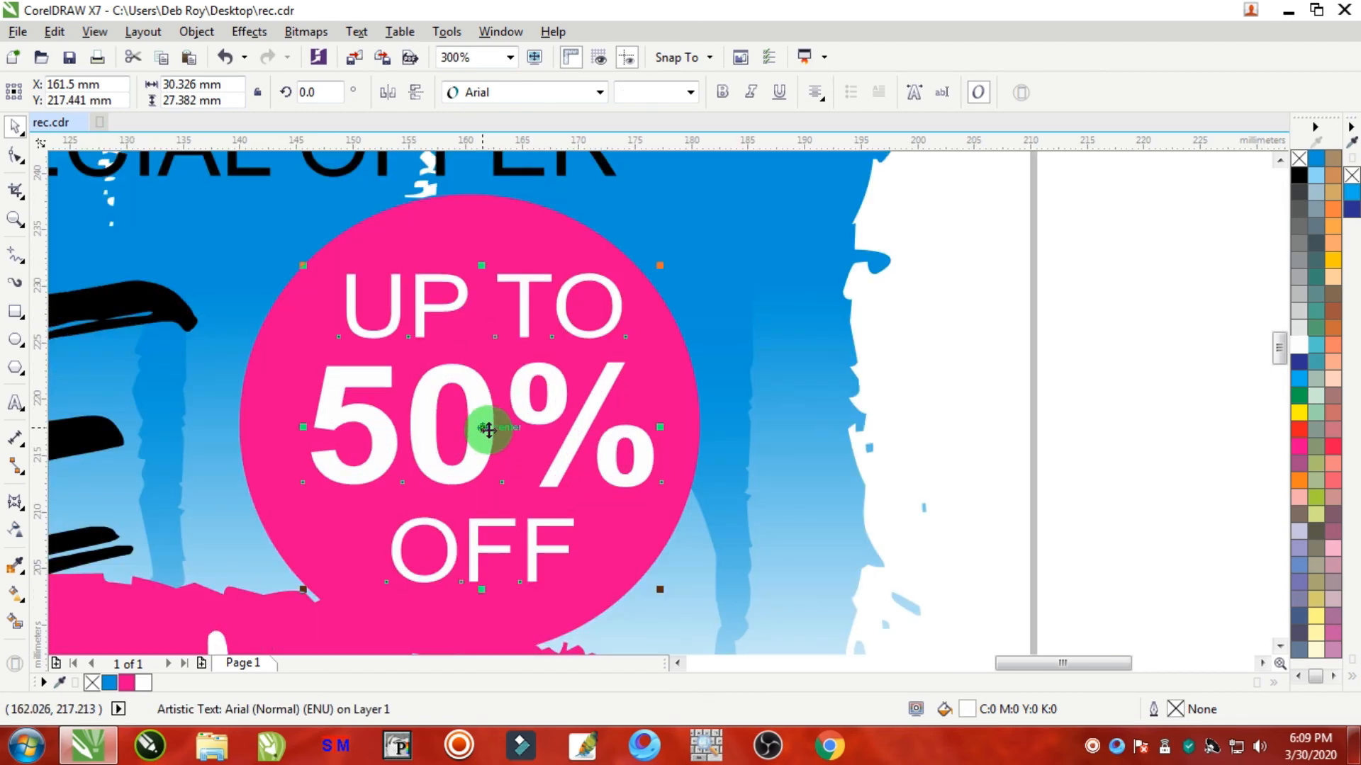
{"action": "left_click_drag", "start_coordinate": [488, 430], "coordinate": [487, 427]}
{"action": "left_click", "coordinate": [487, 427]}
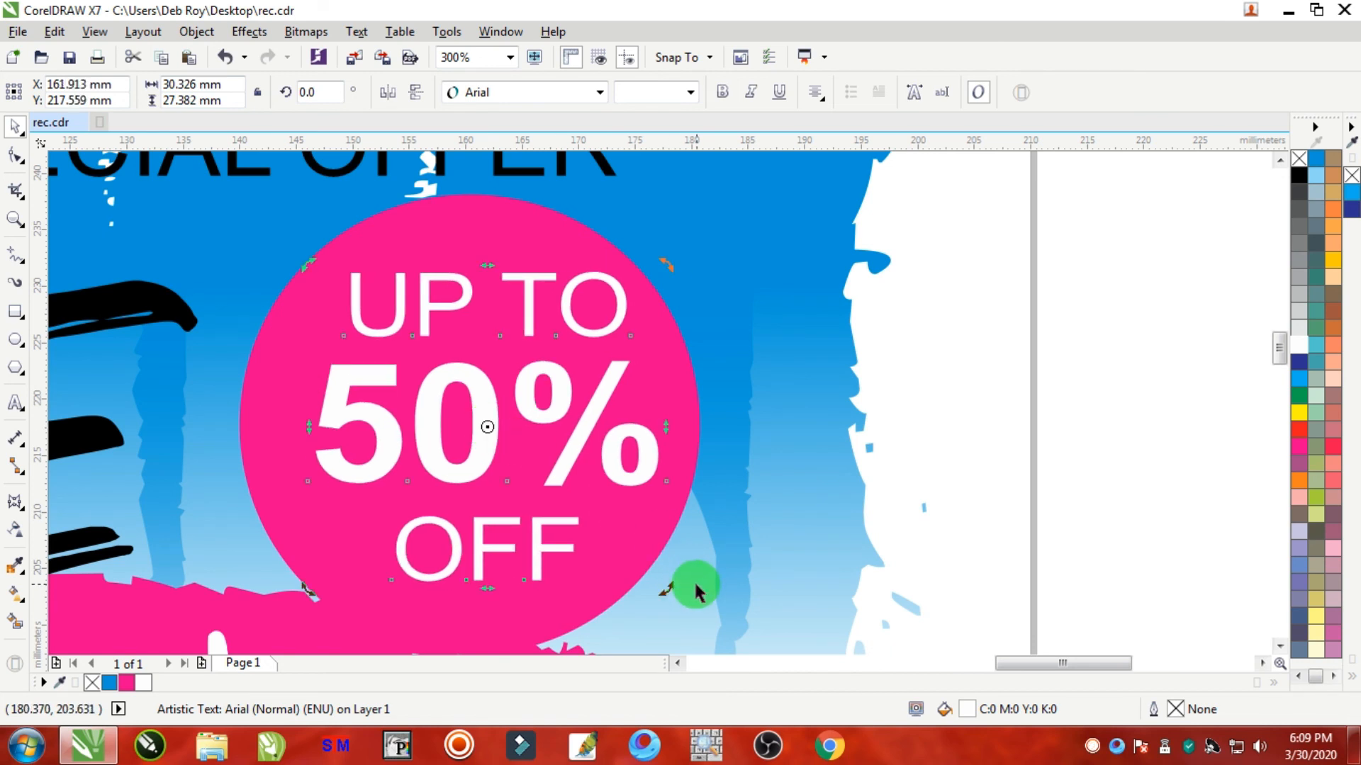
{"action": "left_click_drag", "start_coordinate": [666, 587], "coordinate": [705, 549]}
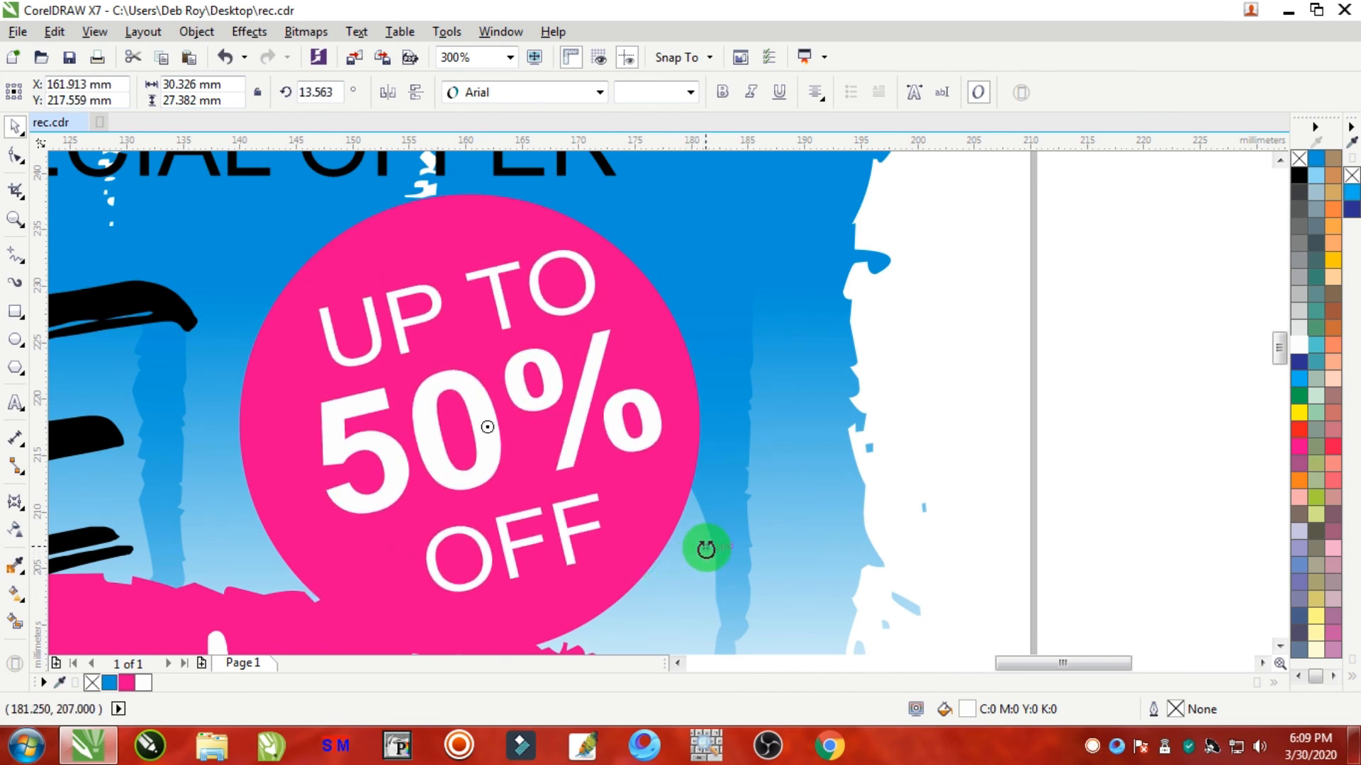
Step: Shift the rotated offer text about 1 mm to re-centre it within the magenta circle
{"action": "left_click", "coordinate": [704, 374]}
{"action": "left_click_drag", "start_coordinate": [585, 380], "coordinate": [572, 383]}
{"action": "scroll", "coordinate": [572, 383], "scroll_direction": "down", "scroll_amount": 3}
{"action": "scroll", "coordinate": [483, 384], "scroll_direction": "up", "scroll_amount": 1}
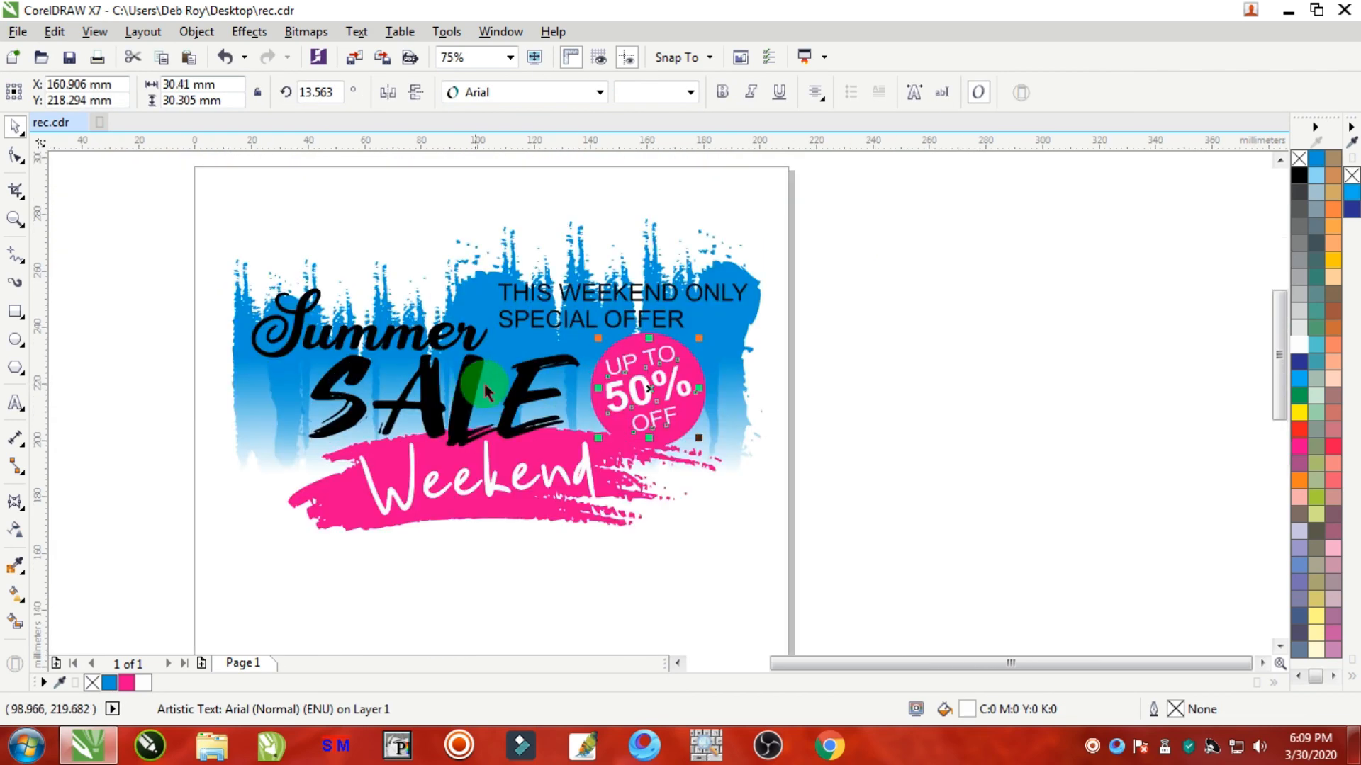
{"action": "left_click", "coordinate": [929, 313]}
{"action": "scroll", "coordinate": [715, 363], "scroll_direction": "down", "scroll_amount": 1}
{"action": "scroll", "coordinate": [648, 363], "scroll_direction": "up", "scroll_amount": 1}
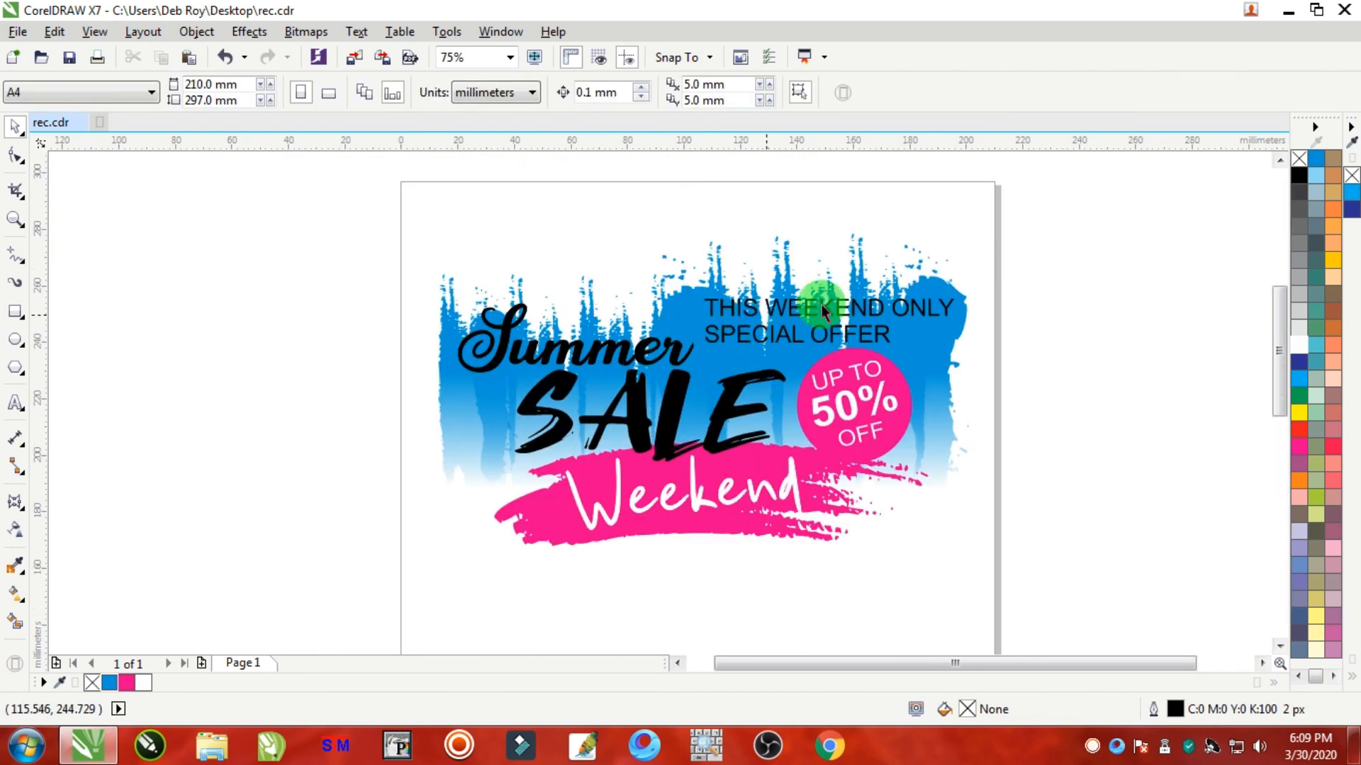
Step: Try Cyan and Ice Blue fills on the blue brush-stroke background group, finishing with Cyan
{"action": "left_click", "coordinate": [948, 287]}
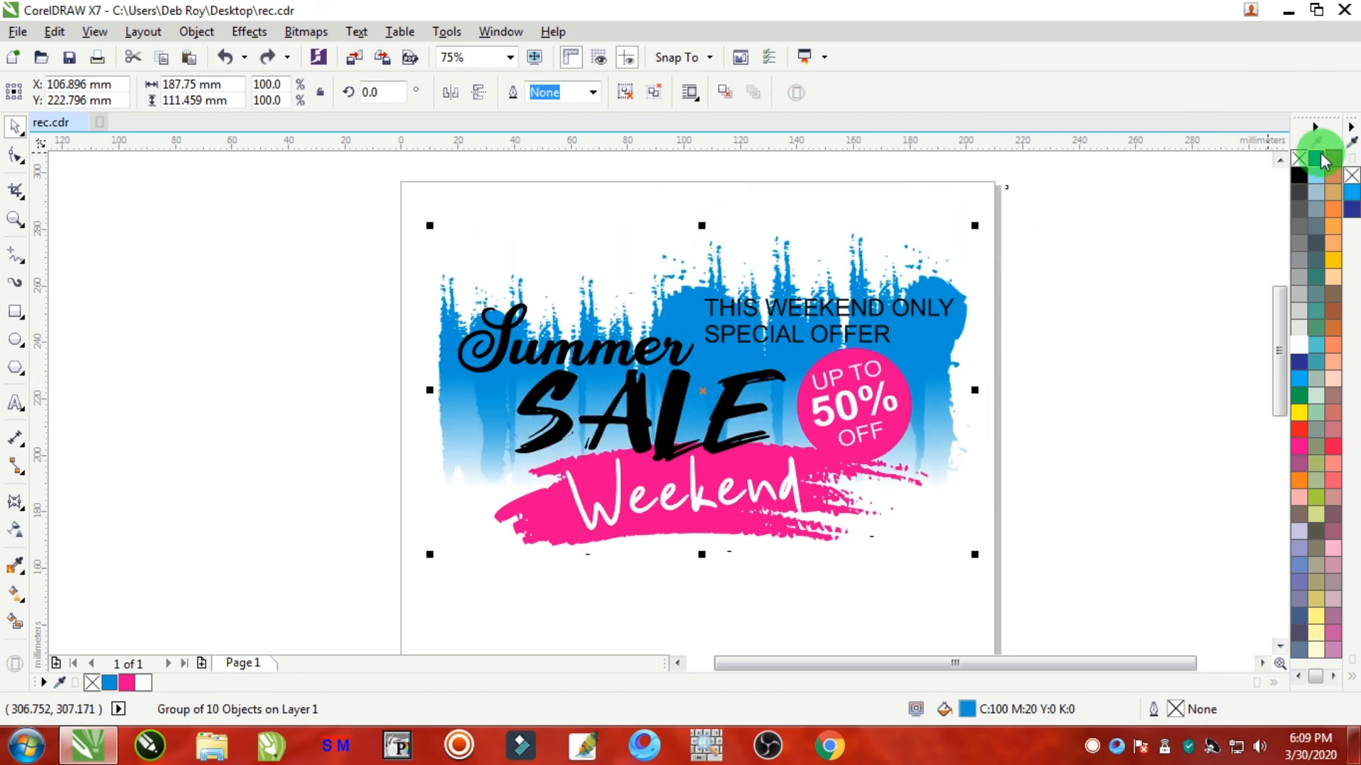
{"action": "left_click", "coordinate": [1300, 381]}
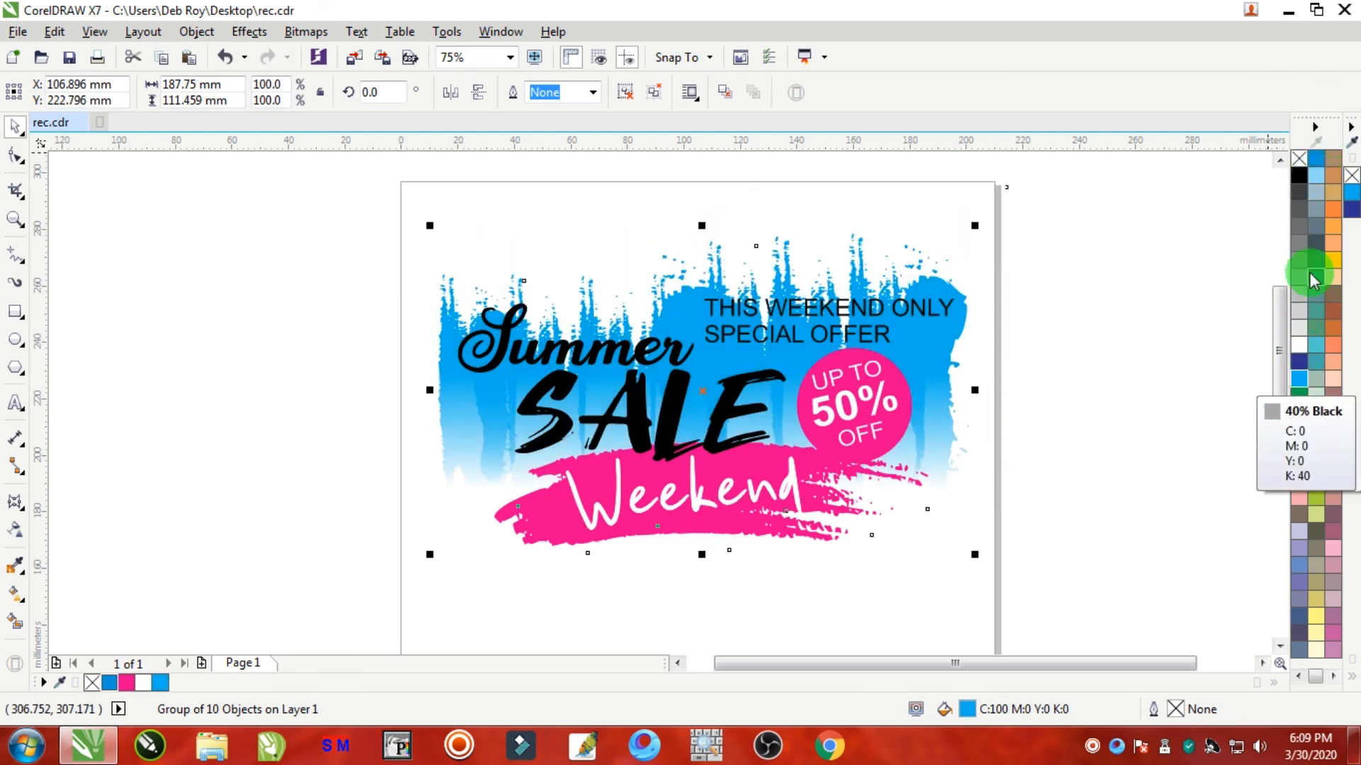
{"action": "left_click", "coordinate": [1320, 177]}
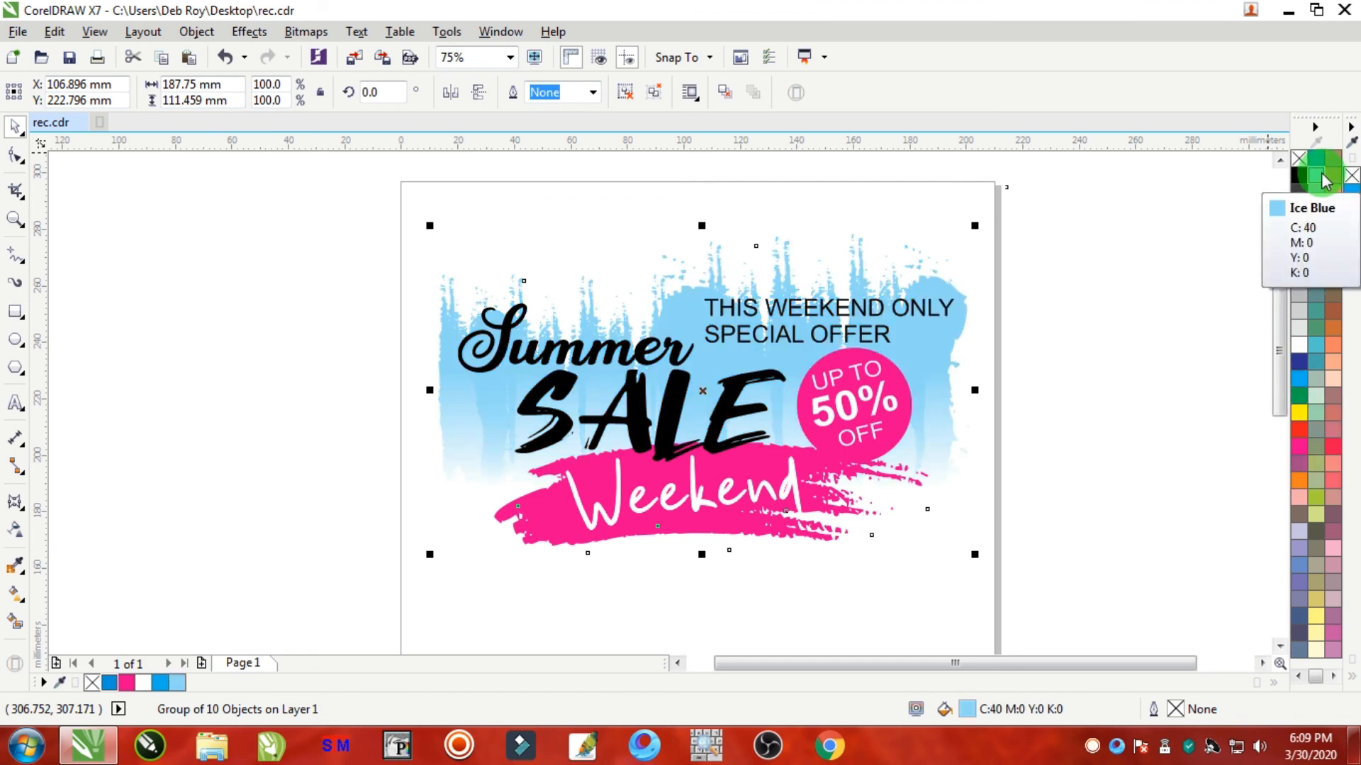
{"action": "left_click", "coordinate": [1302, 379]}
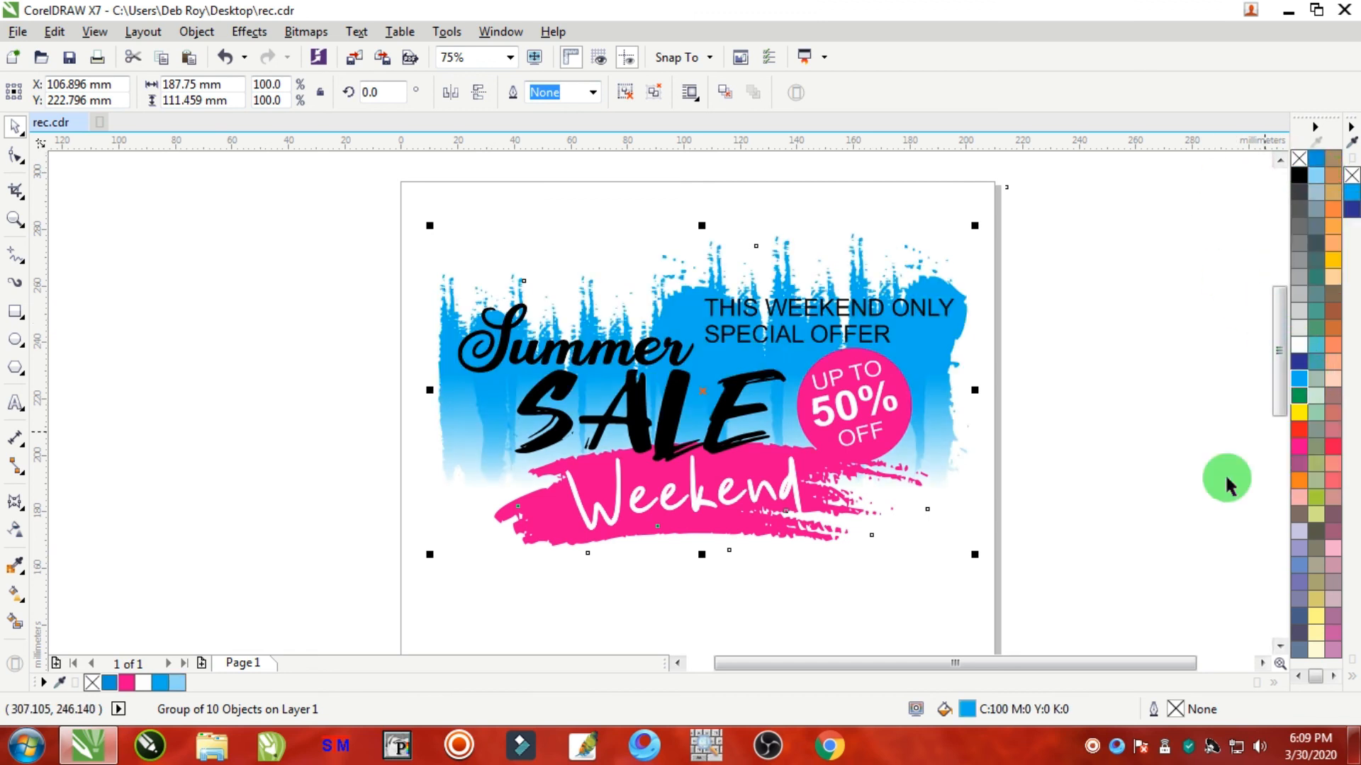
Step: Lighten the brush-stroke background's uniform fill by setting its CMYK cyan value to 60
{"action": "double_click", "coordinate": [968, 709]}
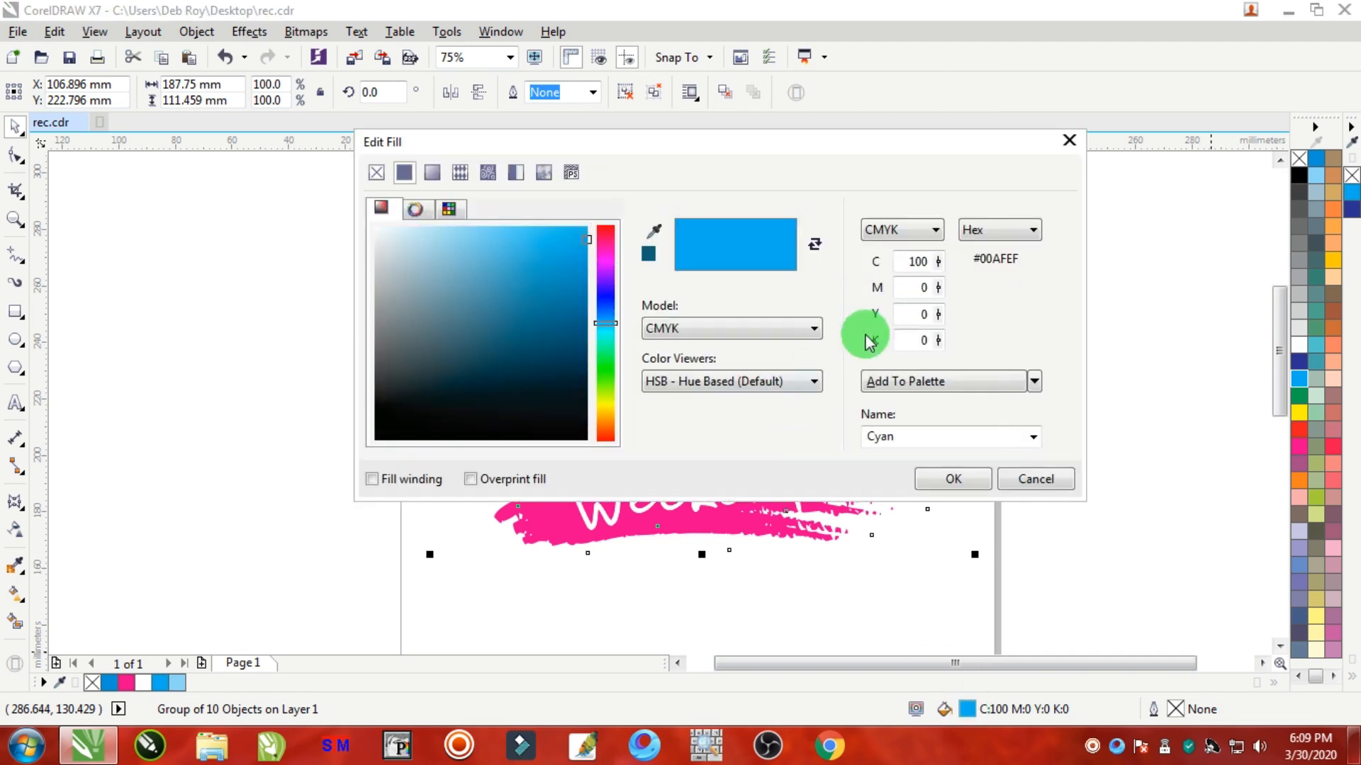
{"action": "double_click", "coordinate": [918, 261]}
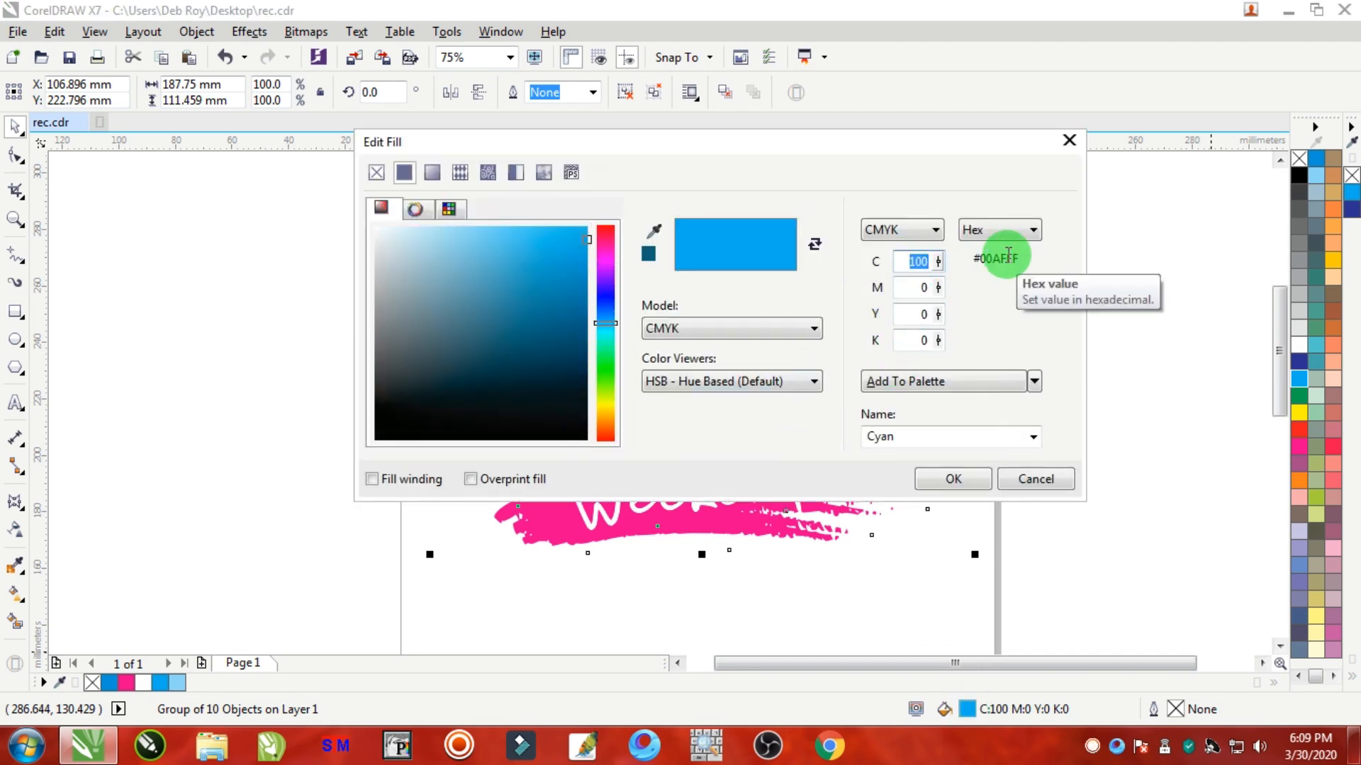
{"action": "key", "text": "Return"}
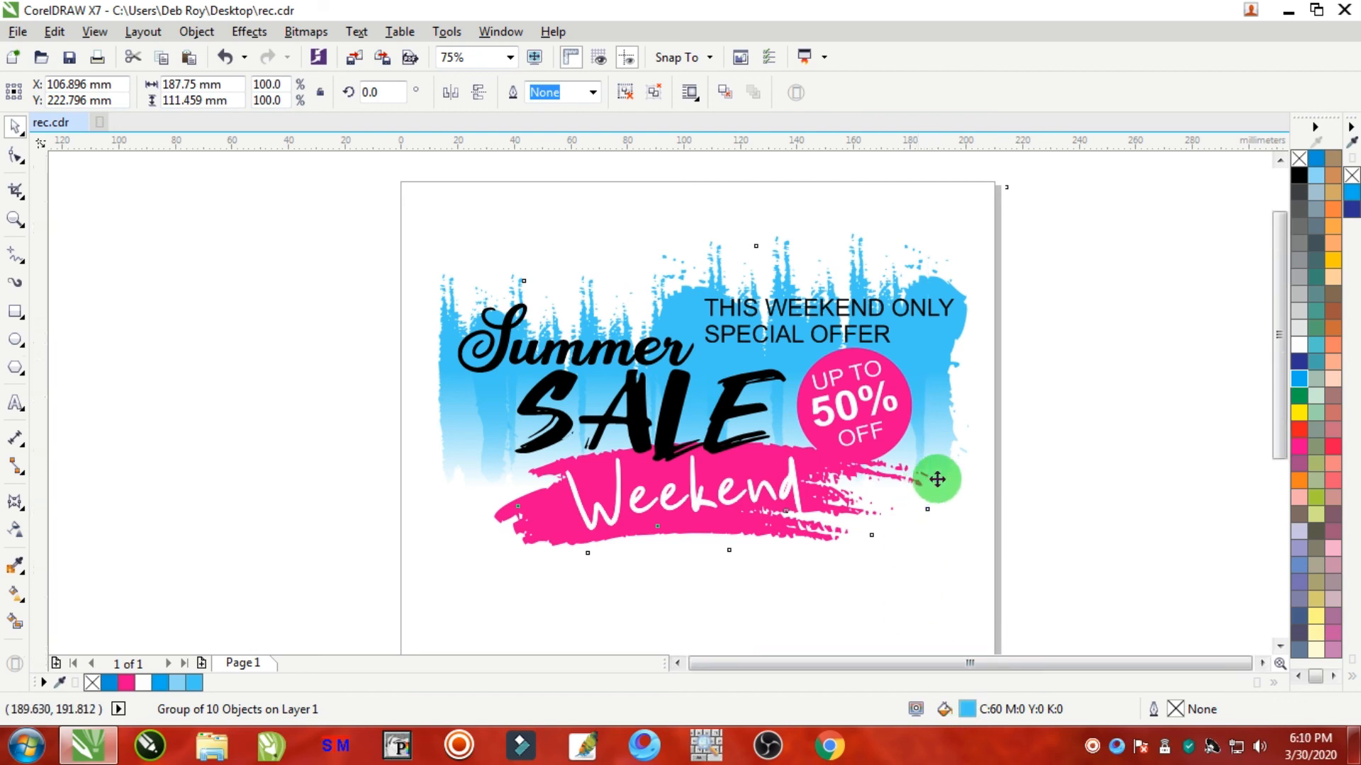
{"action": "scroll", "coordinate": [935, 477], "scroll_direction": "down", "scroll_amount": 1}
{"action": "scroll", "coordinate": [876, 455], "scroll_direction": "up", "scroll_amount": 1}
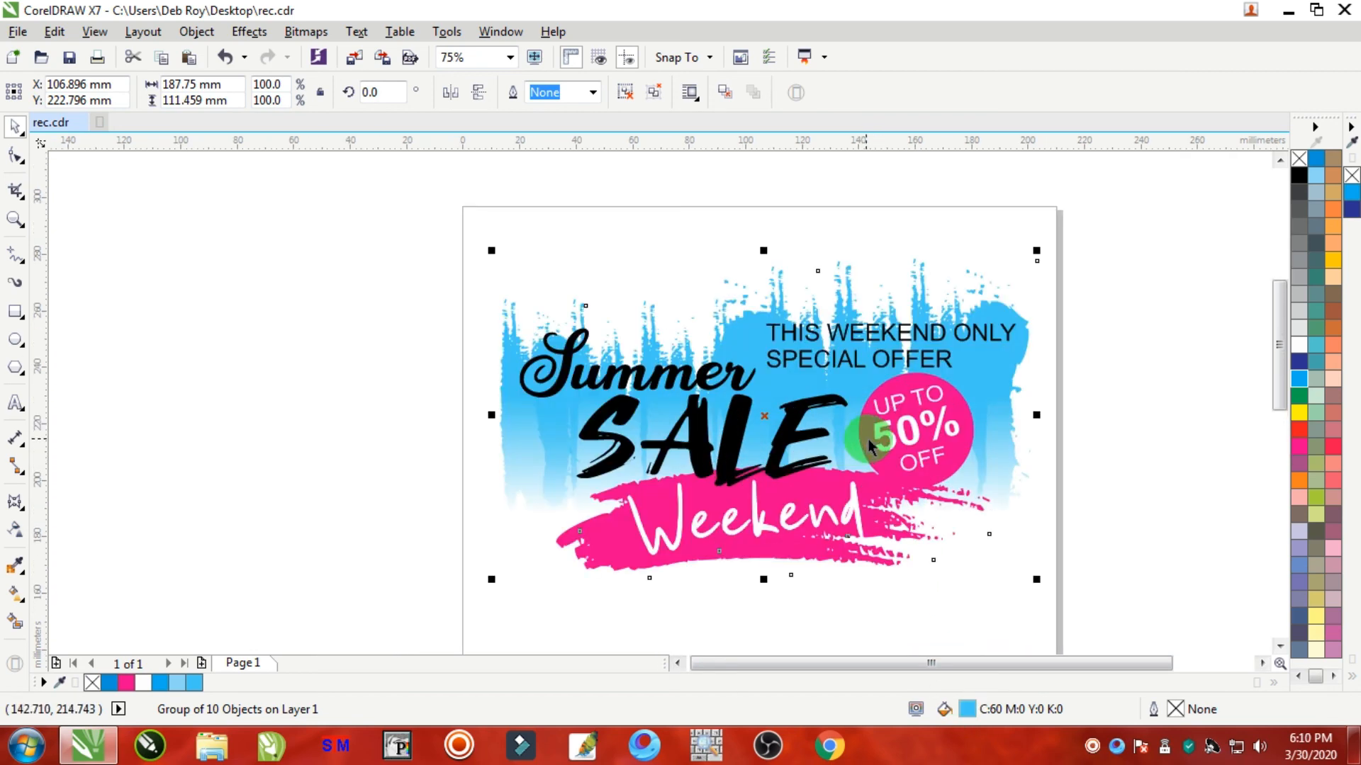
{"action": "left_click", "coordinate": [1108, 316]}
Step: Inspect the recoloured flyer up close and as a whole, framing the complete headline artwork
{"action": "scroll", "coordinate": [923, 360], "scroll_direction": "up", "scroll_amount": 1}
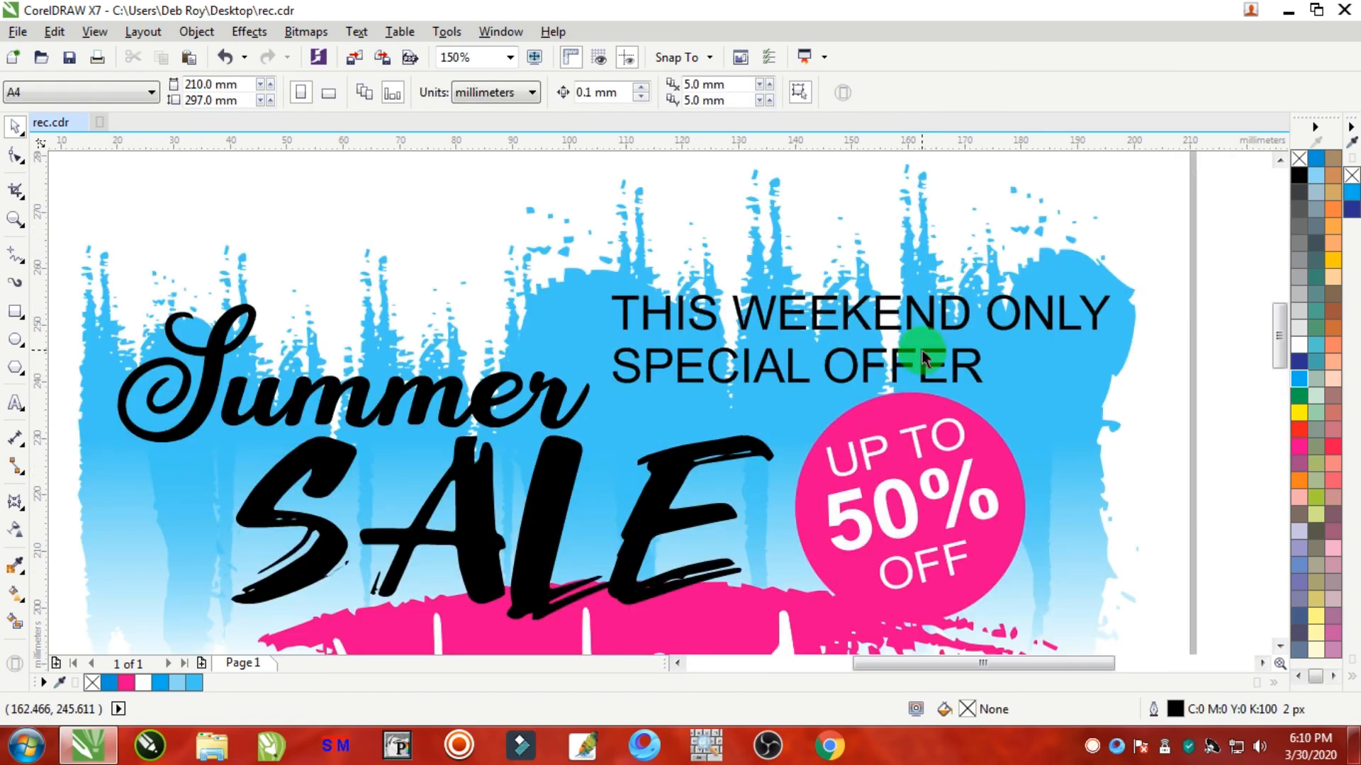
{"action": "scroll", "coordinate": [817, 365], "scroll_direction": "down", "scroll_amount": 2}
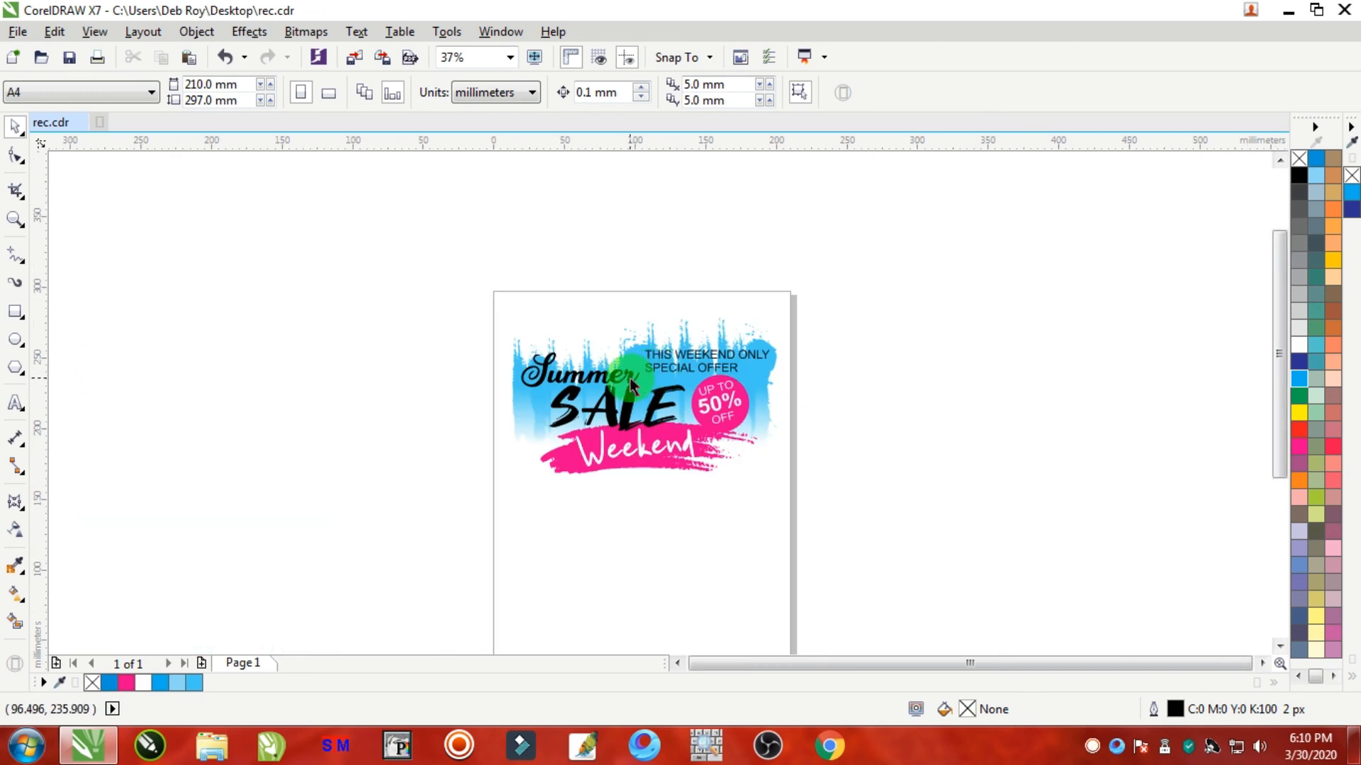
{"action": "scroll", "coordinate": [631, 381], "scroll_direction": "up", "scroll_amount": 1}
{"action": "left_click", "coordinate": [16, 219]}
{"action": "left_click_drag", "start_coordinate": [299, 181], "coordinate": [1044, 628]}
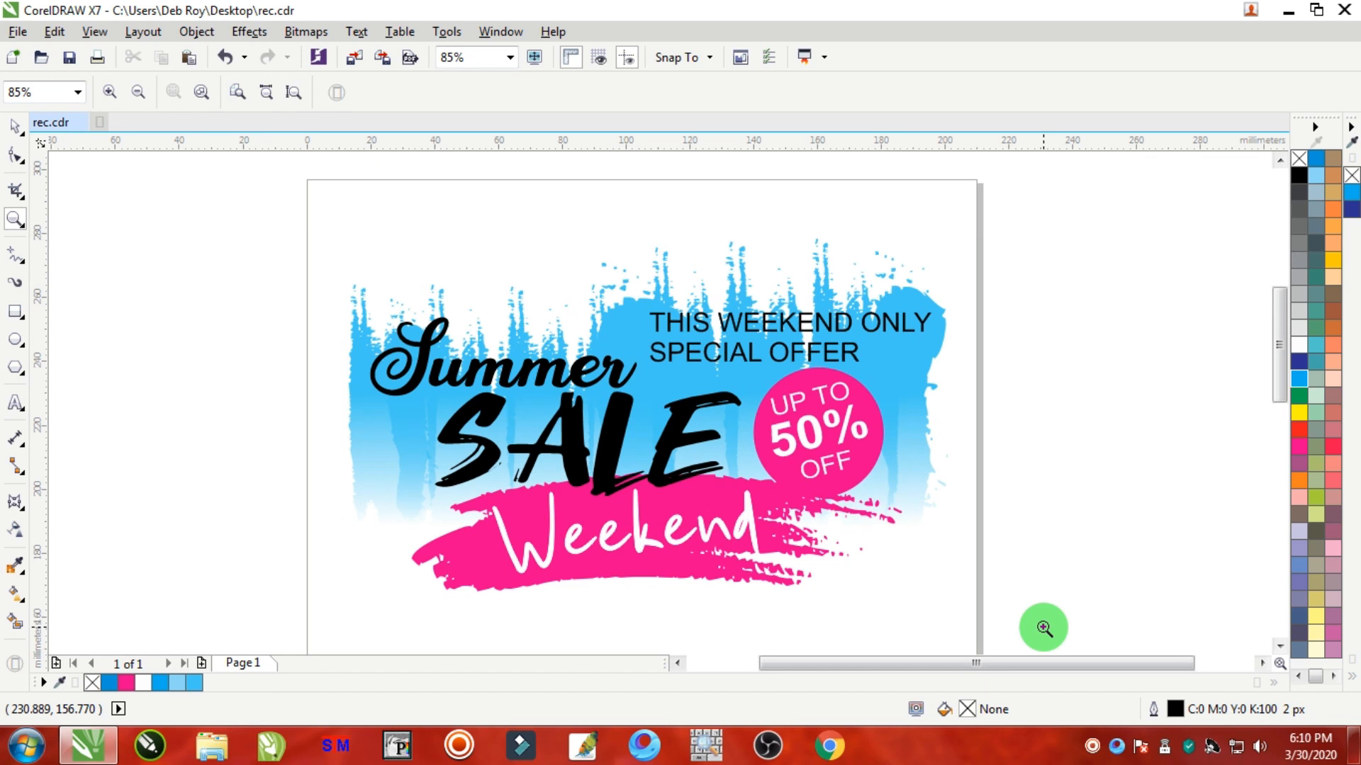